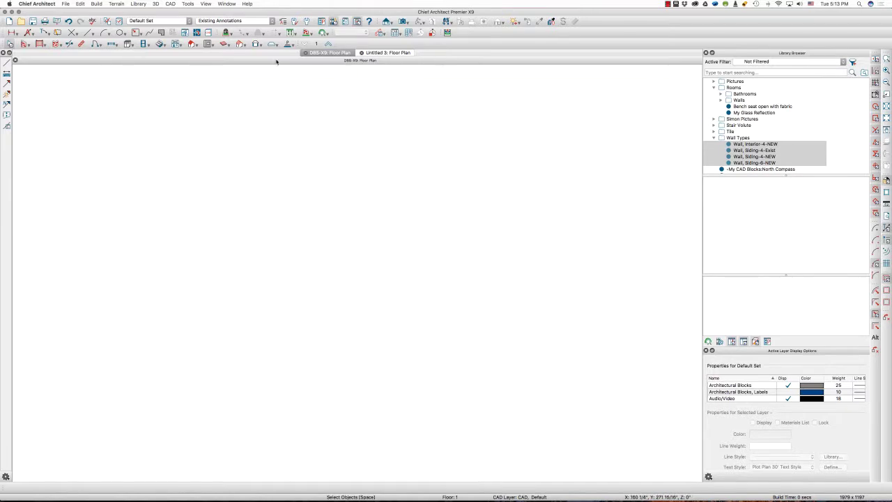
- Look over the default settings categories, including those under Floors and Rooms, and the list of layer sets
click(307, 20)
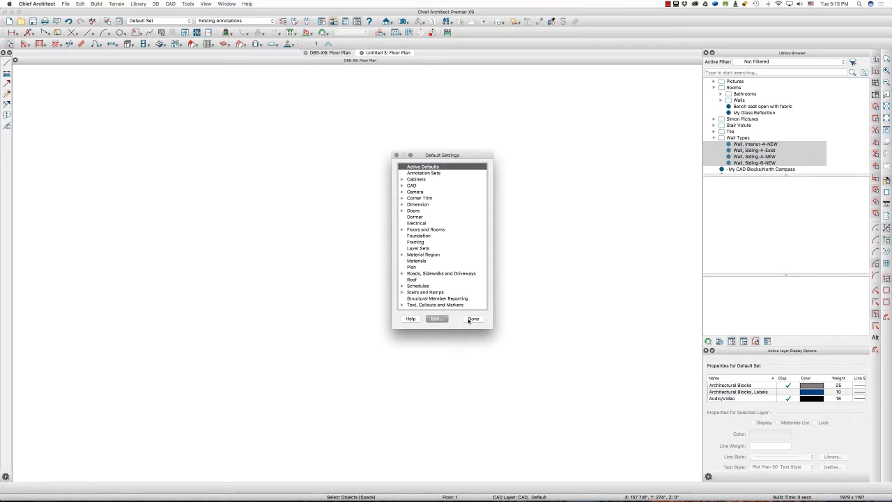
click(472, 318)
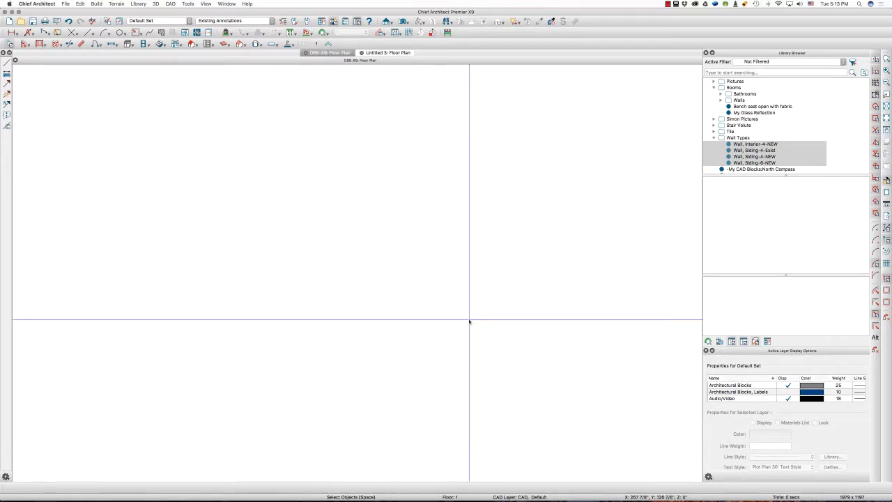
click(180, 23)
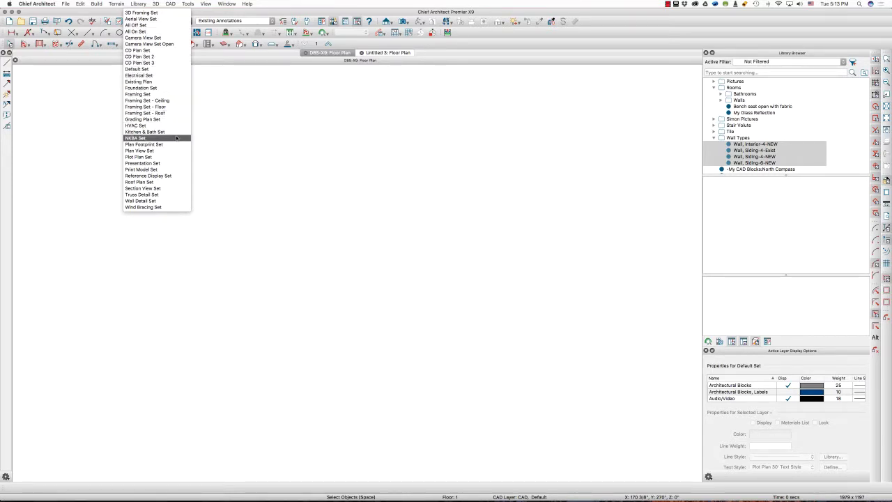
click(251, 14)
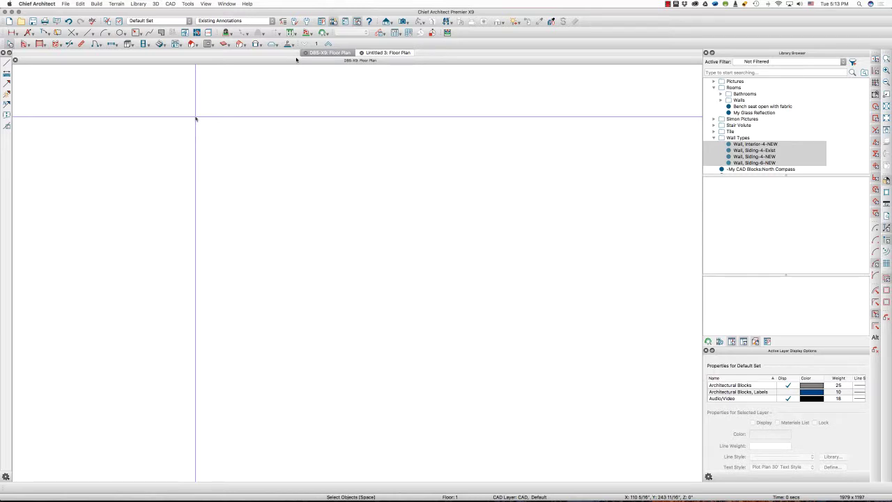
click(306, 21)
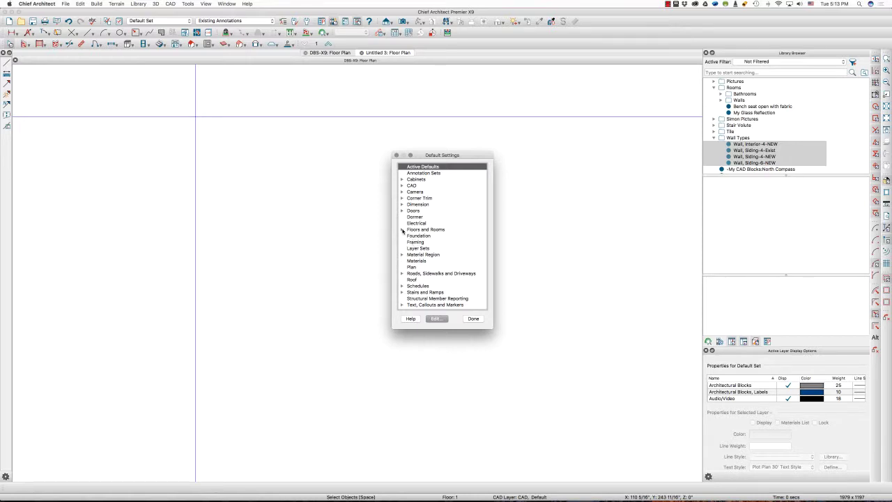
click(402, 231)
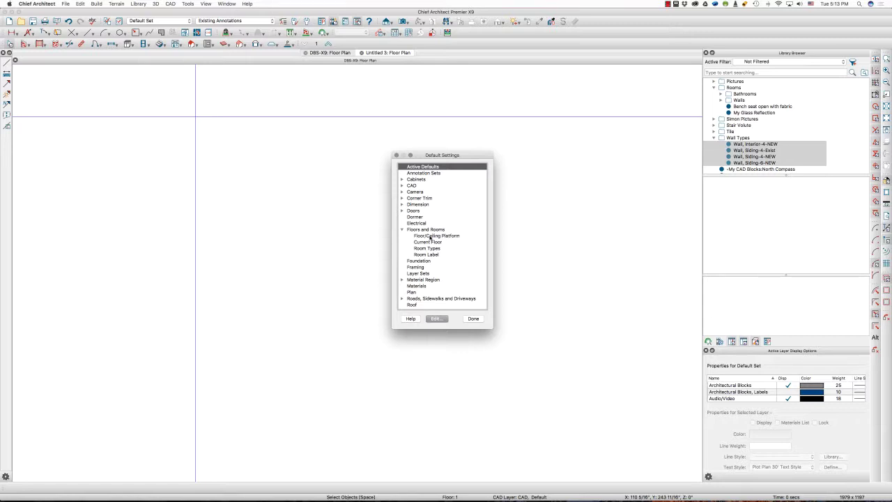
click(473, 319)
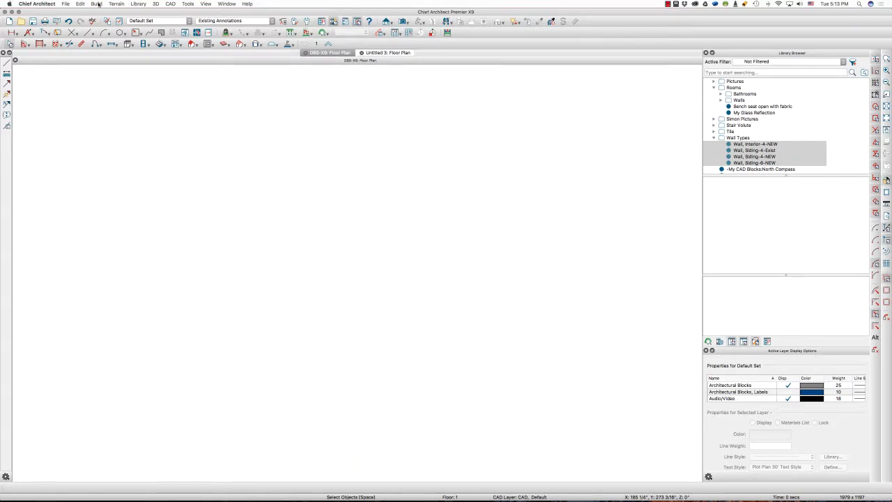
click(64, 3)
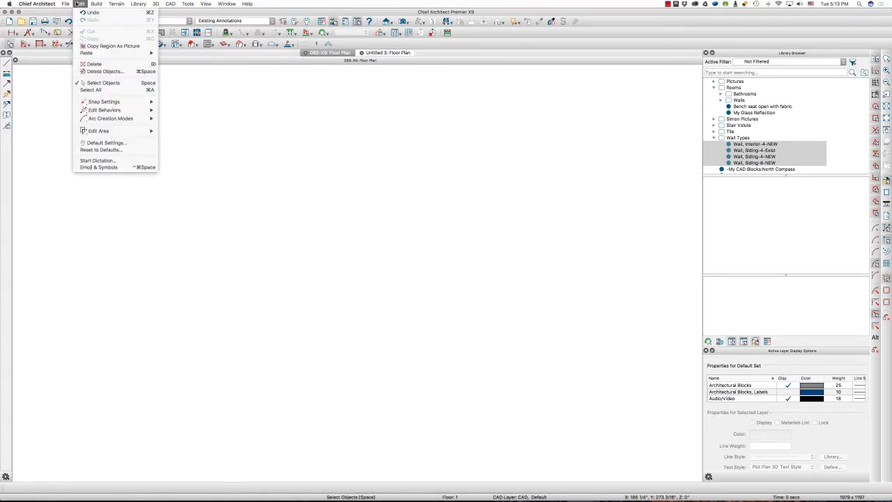
mouse_move(45, 3)
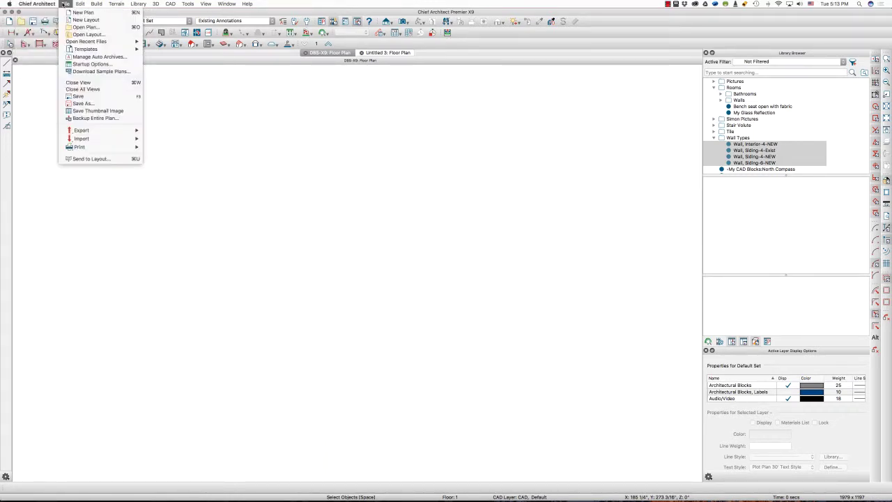
mouse_move(156, 4)
mouse_move(185, 4)
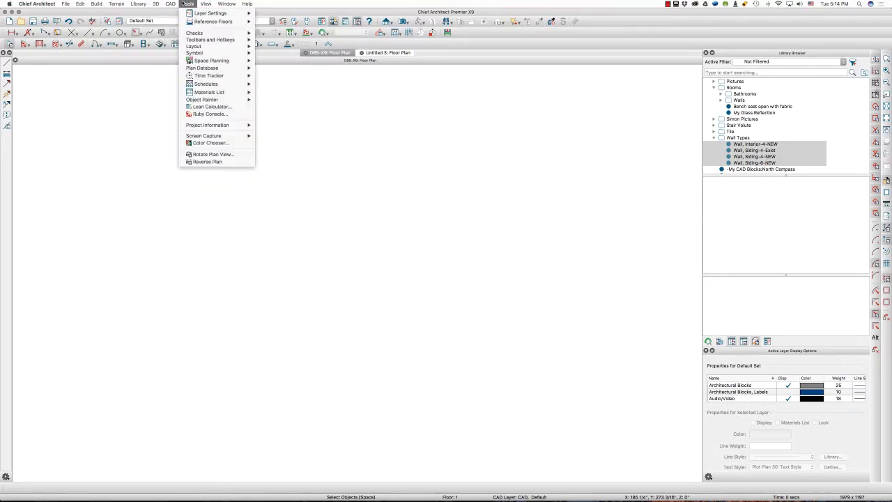
click(185, 4)
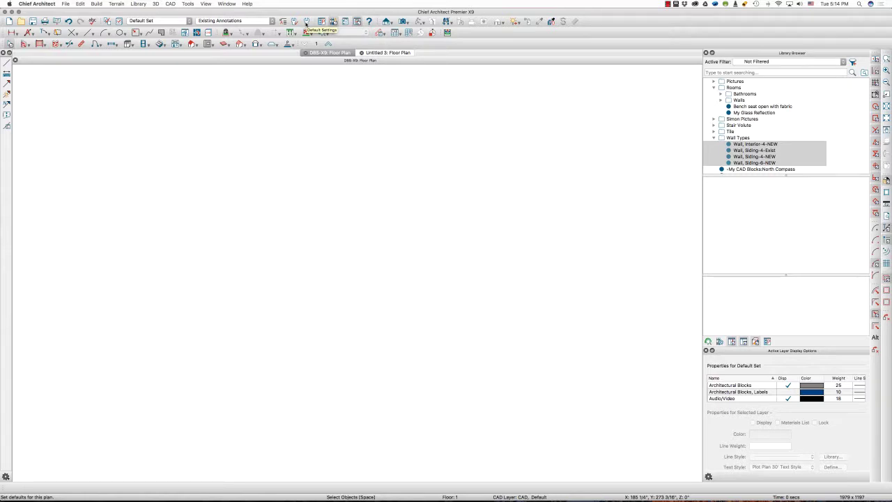
- Open the Floor/Ceiling Platform defaults under Floors and Rooms and bring up the ceiling finish definition
click(306, 22)
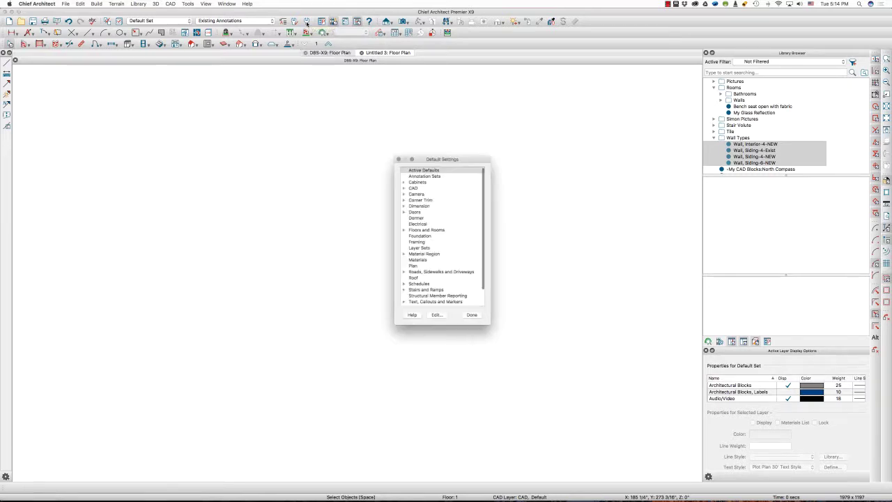
click(402, 230)
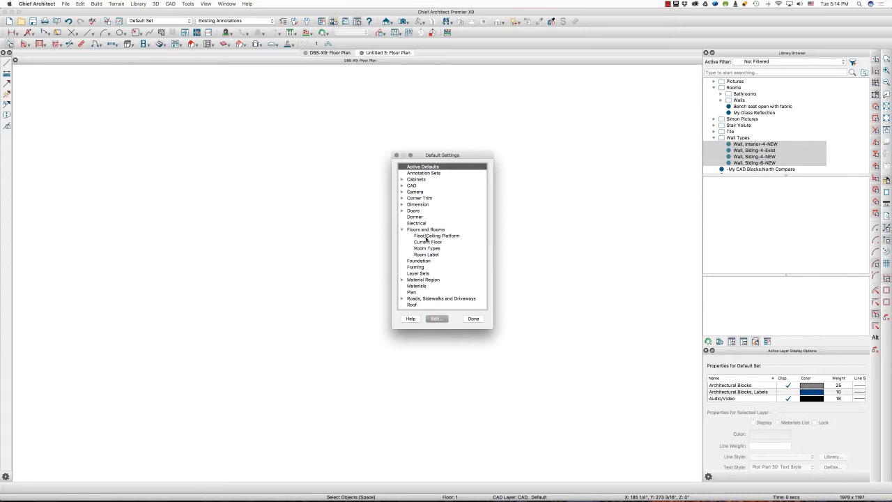
double_click(425, 236)
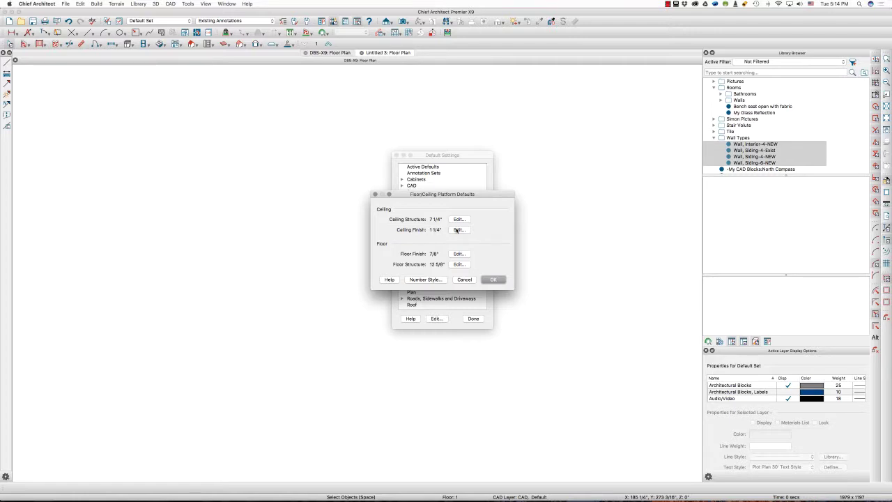
click(458, 230)
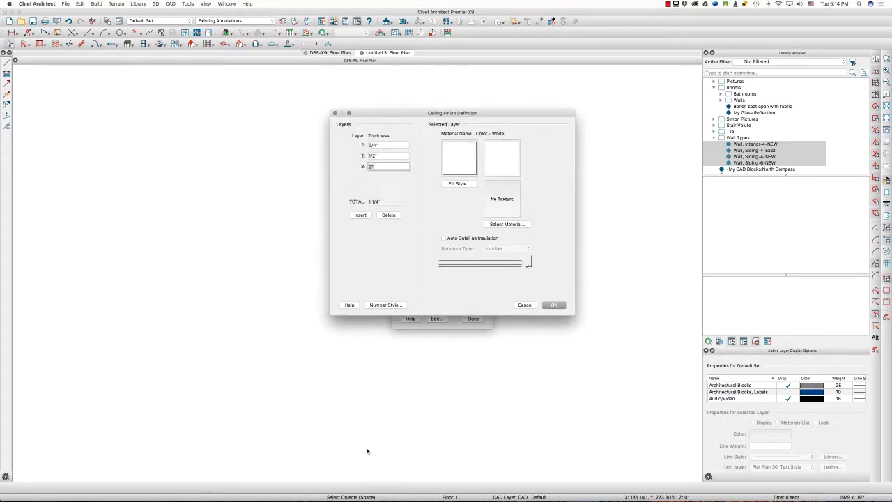
- Sketch a freehand ceiling section beside the definition with the screen annotation tool, showing two platform lines, a crossed furring strip and the finish lines
click(744, 4)
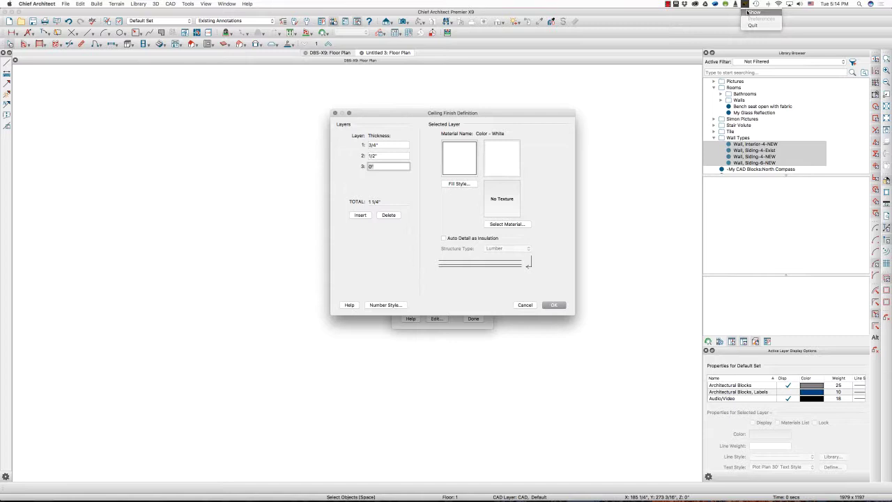
click(754, 12)
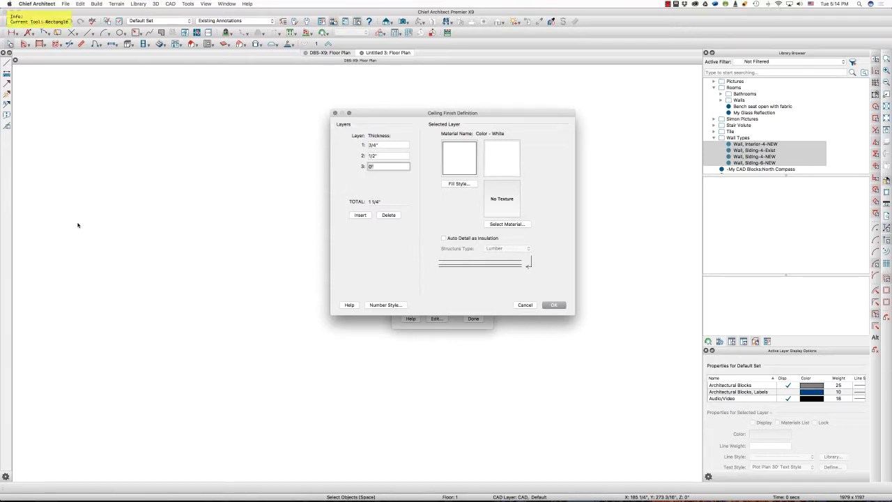
mouse_move(69, 223)
mouse_down()
mouse_move(337, 218)
mouse_move(293, 218)
mouse_up()
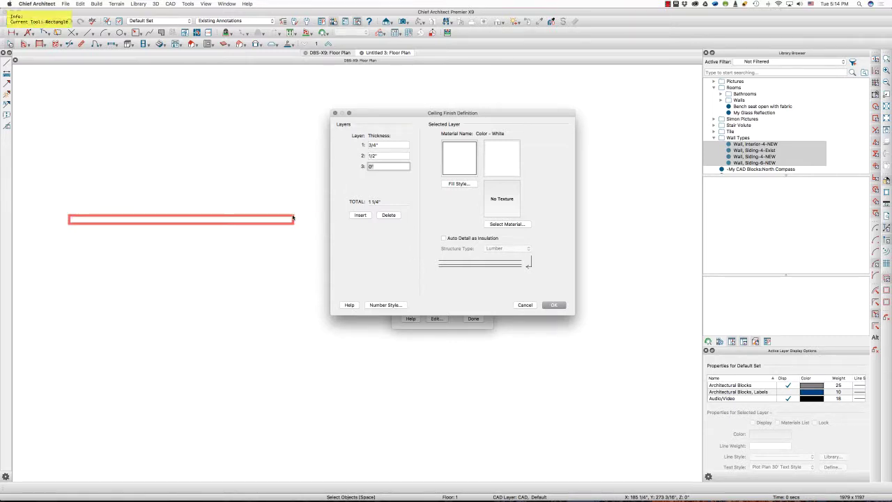
key(f)
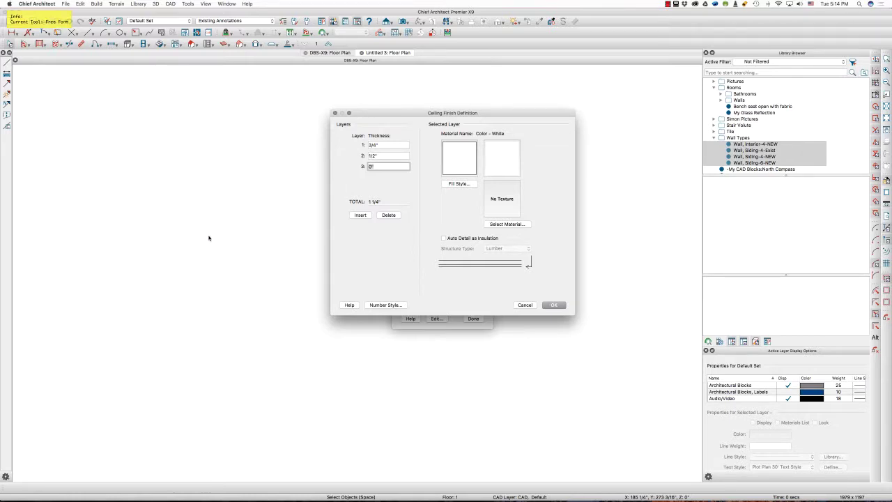
drag(58, 218, 311, 216)
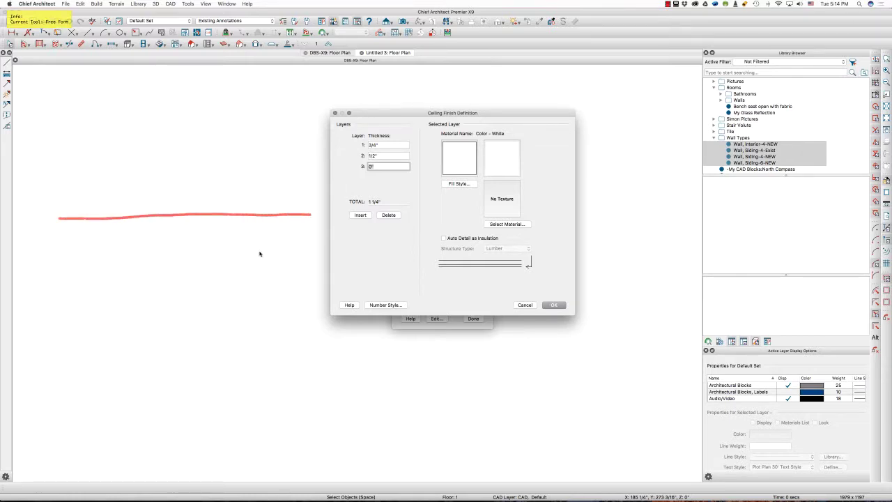
drag(47, 133, 313, 127)
mouse_move(59, 222)
mouse_down()
mouse_move(61, 233)
mouse_move(110, 232)
mouse_move(109, 217)
mouse_move(61, 240)
mouse_move(115, 227)
mouse_up()
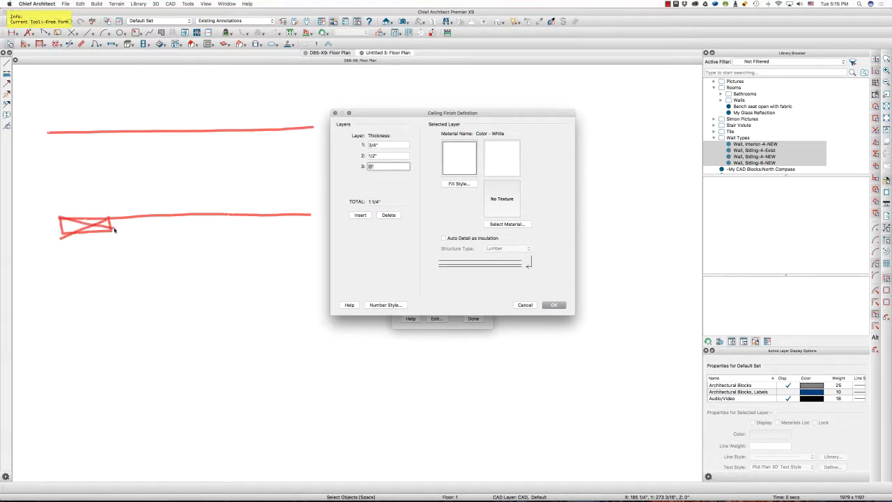
drag(55, 236, 312, 228)
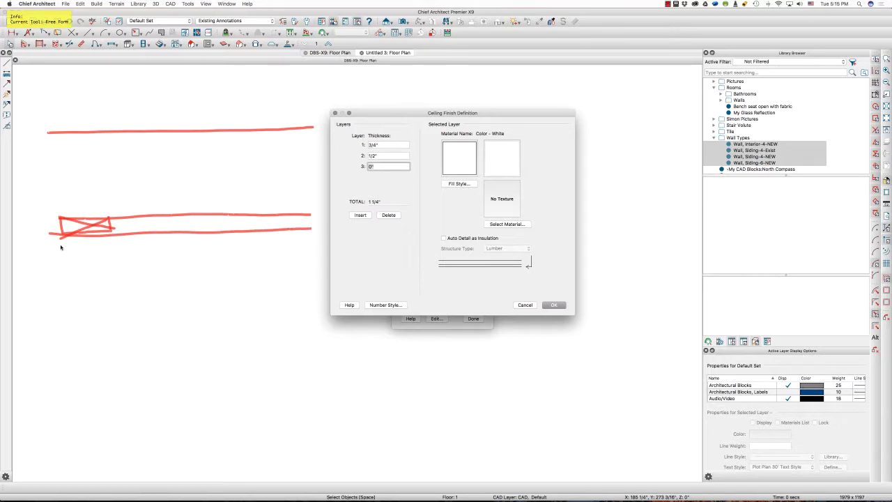
drag(47, 245, 302, 240)
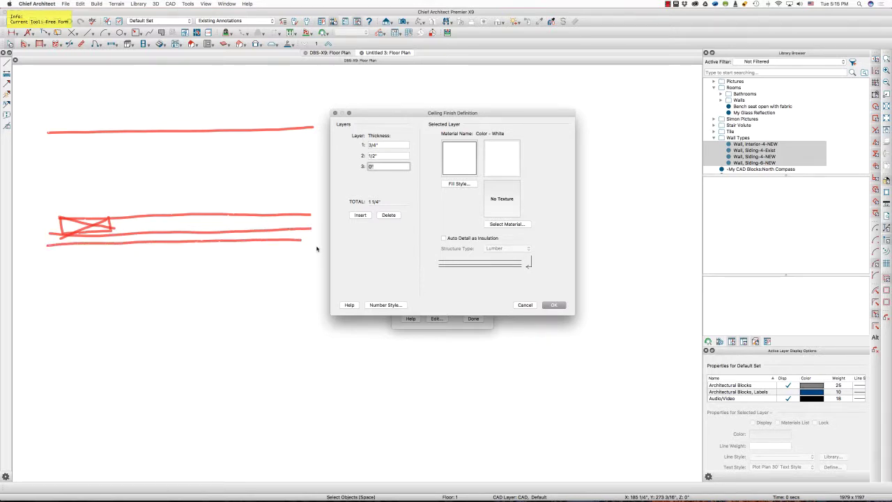
- Inspect the thickness and material of each of the three ceiling finish layers, and leave the definition
click(380, 144)
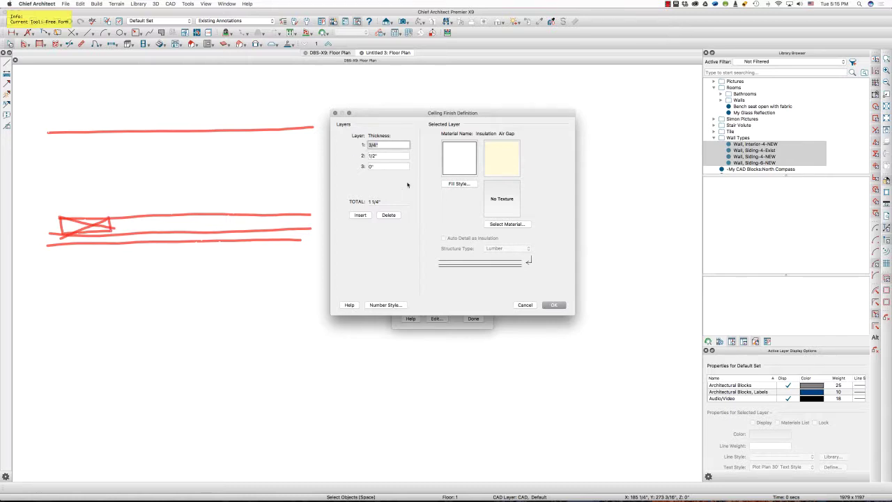
click(381, 155)
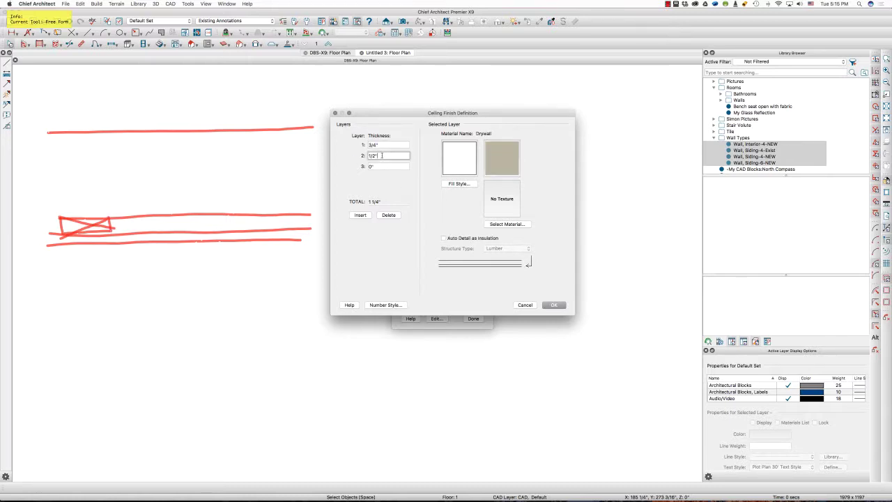
click(381, 166)
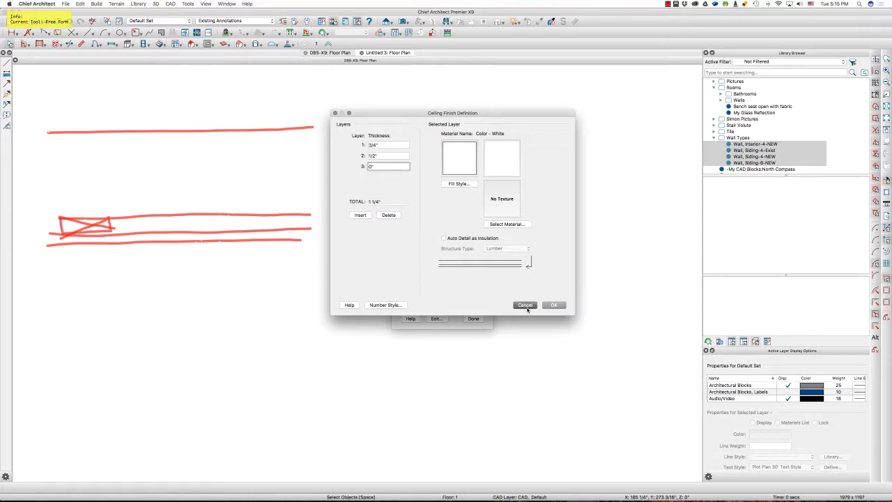
key(Return)
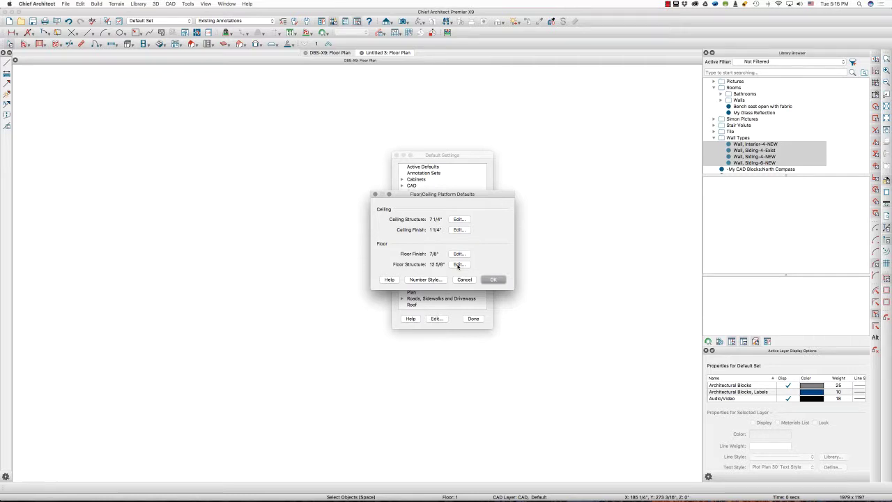
- Review the layers of the default floor structure and close the Floor/Ceiling Platform defaults
click(459, 265)
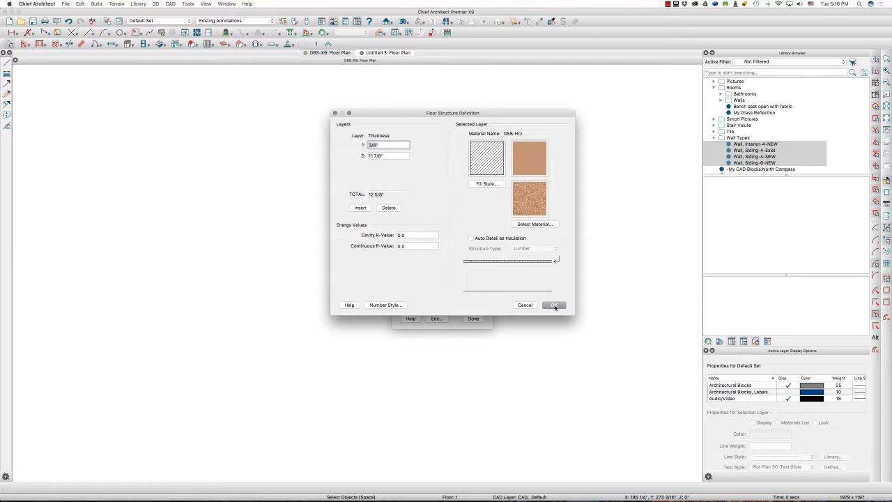
click(554, 305)
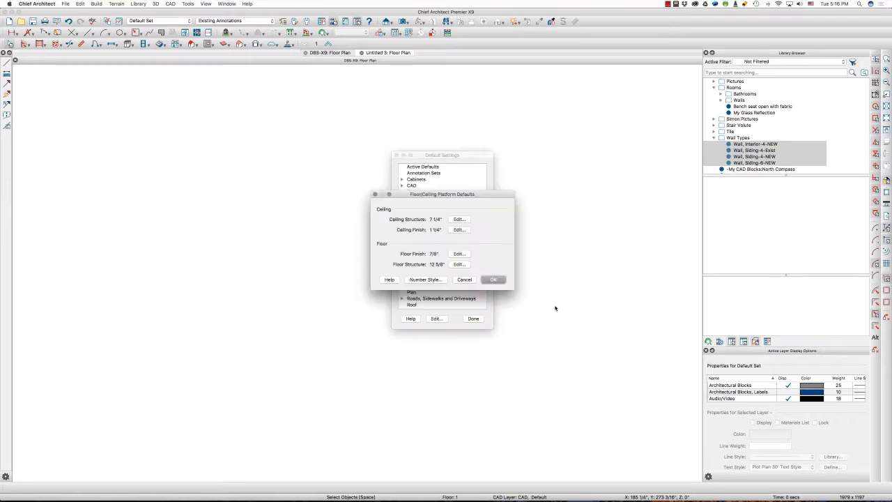
click(495, 281)
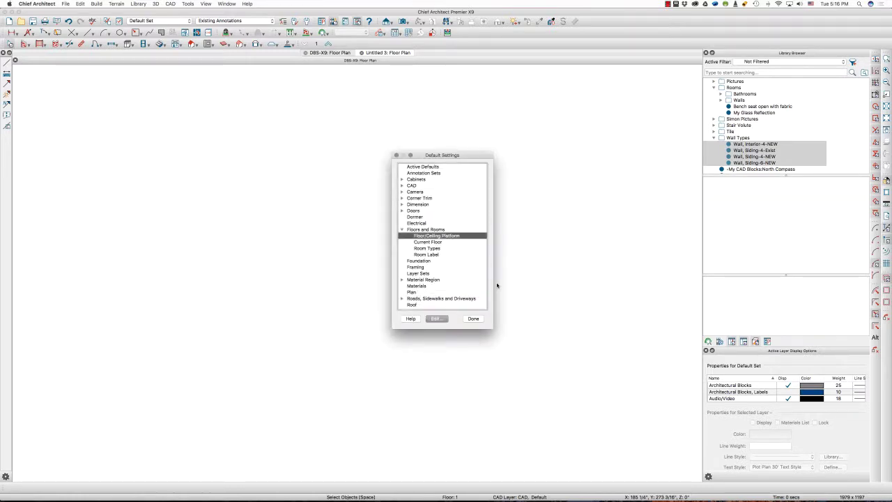
- Open the Room Types defaults and examine the available room types, such as Shower, throughout the list
click(435, 248)
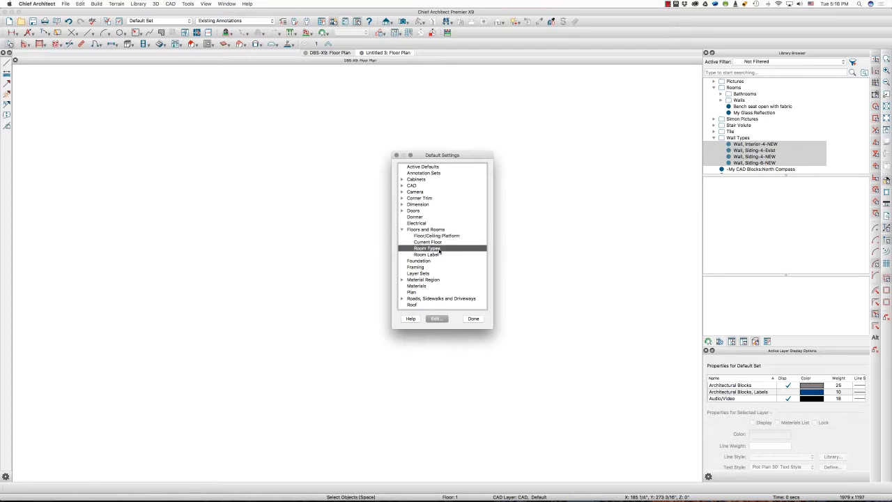
double_click(439, 250)
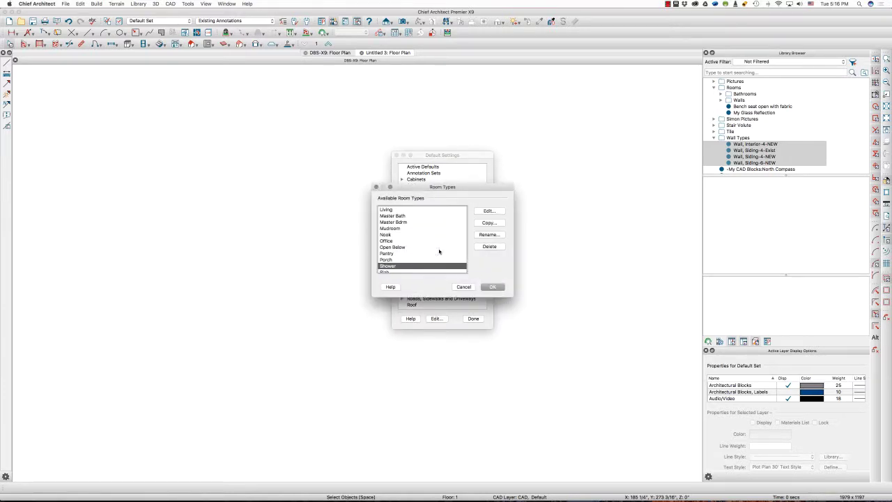
scroll(421, 220, up, 5)
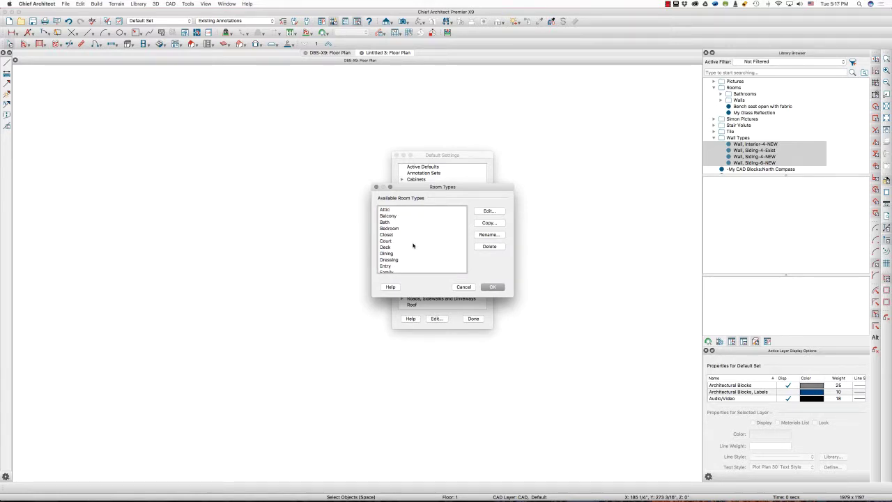
scroll(413, 244, down, 2)
scroll(413, 246, down, 3)
scroll(412, 245, up, 5)
scroll(412, 245, down, 12)
scroll(413, 246, down, 4)
click(412, 252)
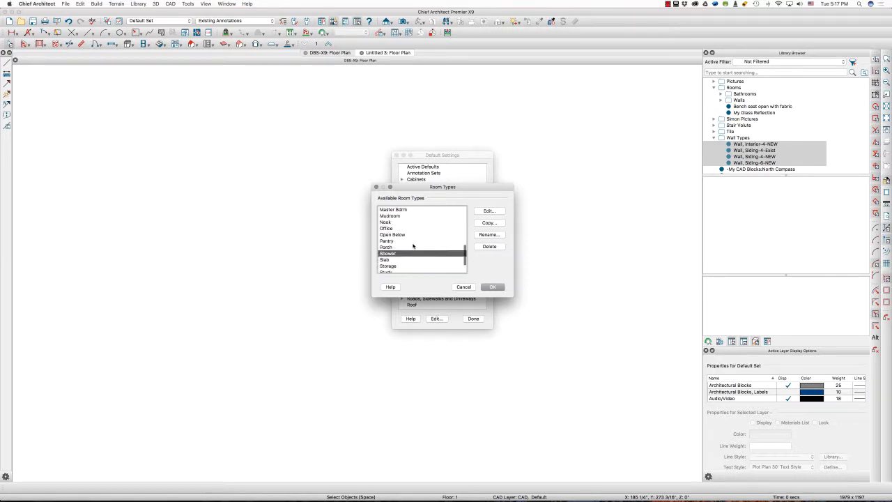
scroll(413, 246, down, 1)
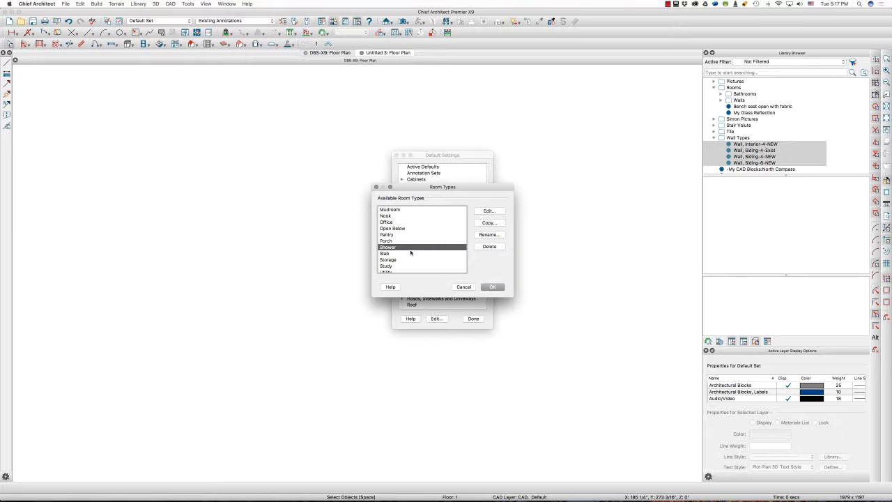
- Open the Shower room type's defaults, review its General, Structure, Deck and Deck Support settings, and close them
click(480, 211)
click(357, 143)
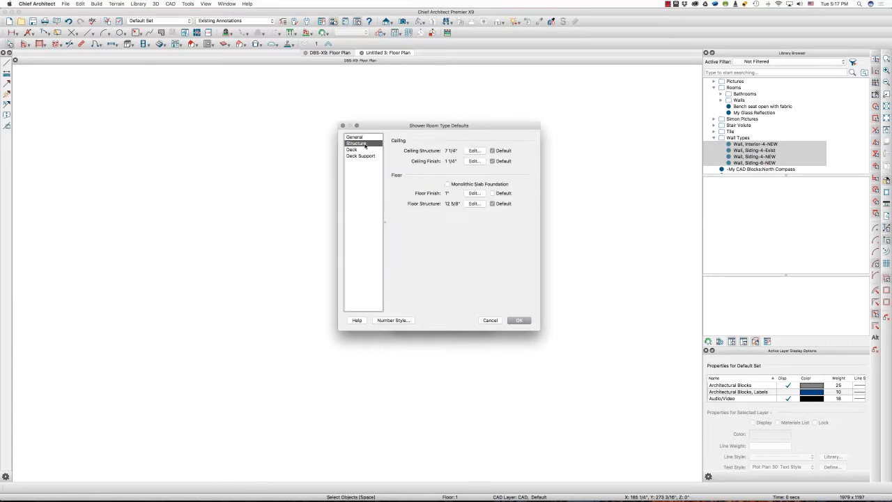
click(361, 149)
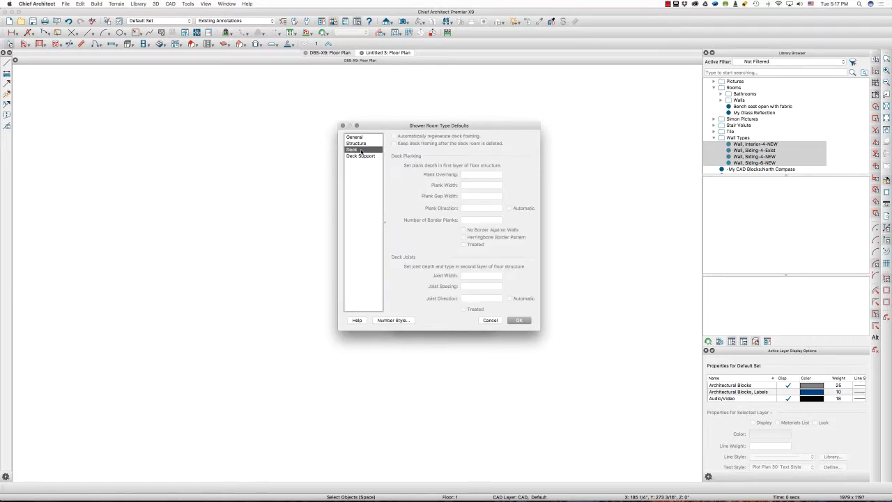
click(362, 155)
click(365, 145)
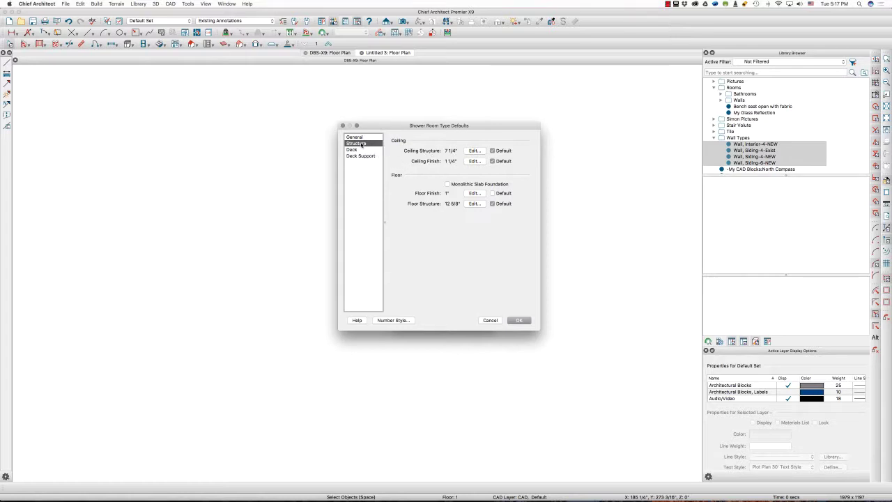
click(358, 137)
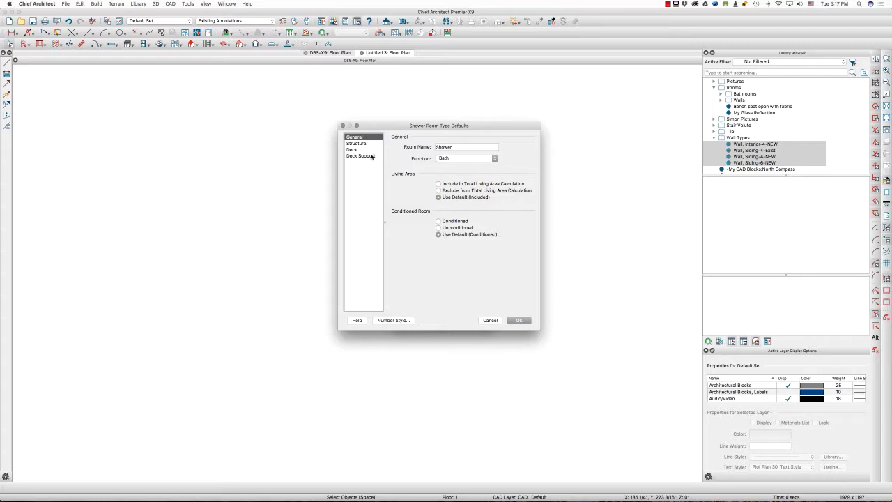
click(351, 149)
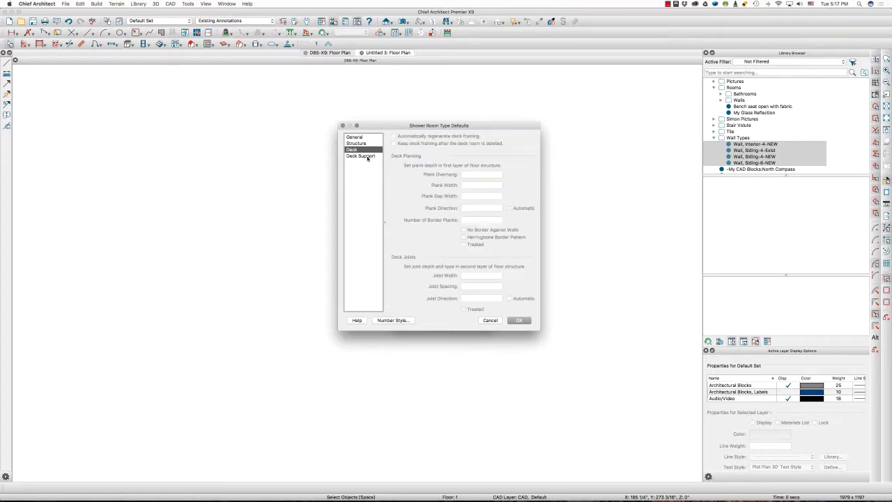
click(365, 156)
click(362, 138)
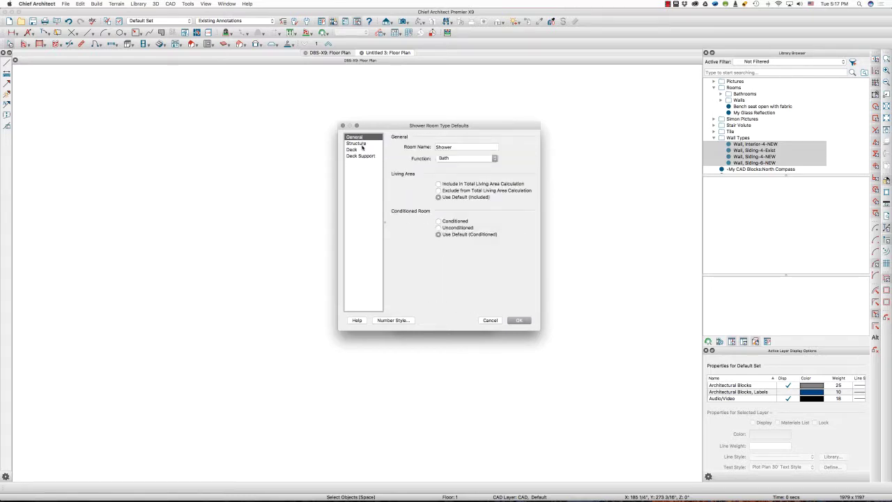
click(360, 143)
click(363, 156)
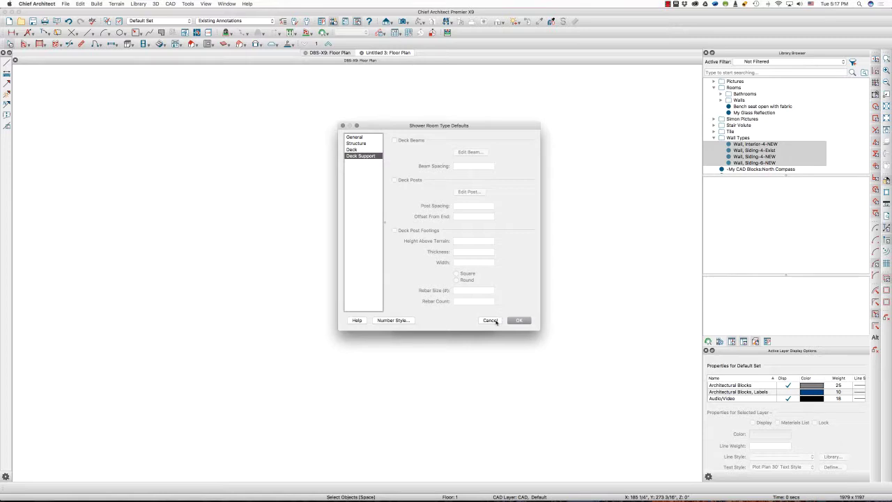
click(520, 320)
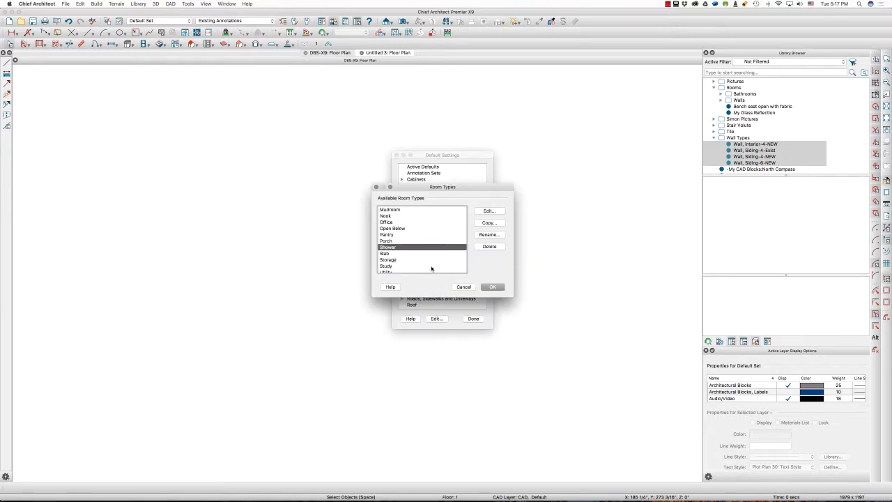
- Look through the remaining room types, including W.I.C., Pantry and Shower, and close the Room Types and plan defaults
scroll(414, 258, up, 1)
scroll(413, 261, down, 2)
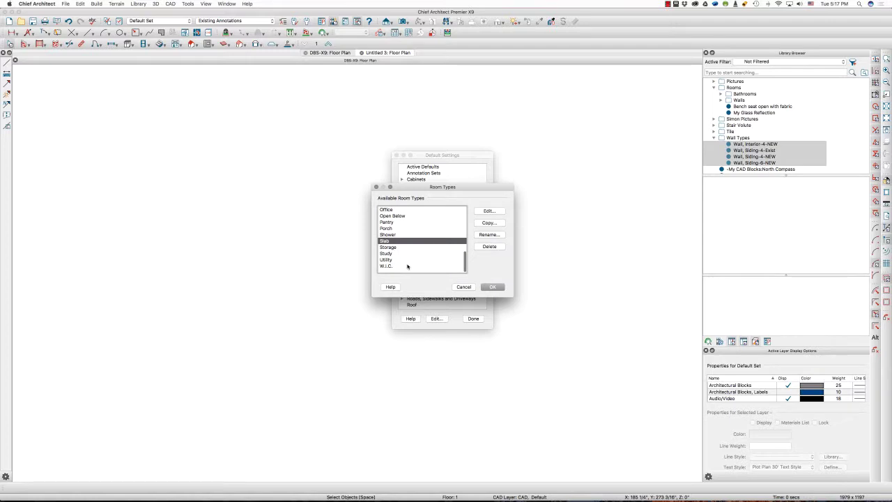
click(408, 265)
click(402, 222)
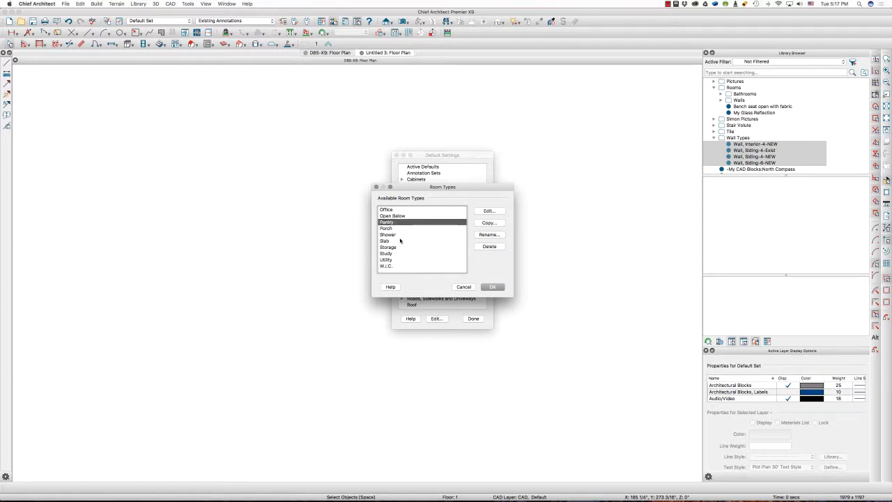
click(400, 235)
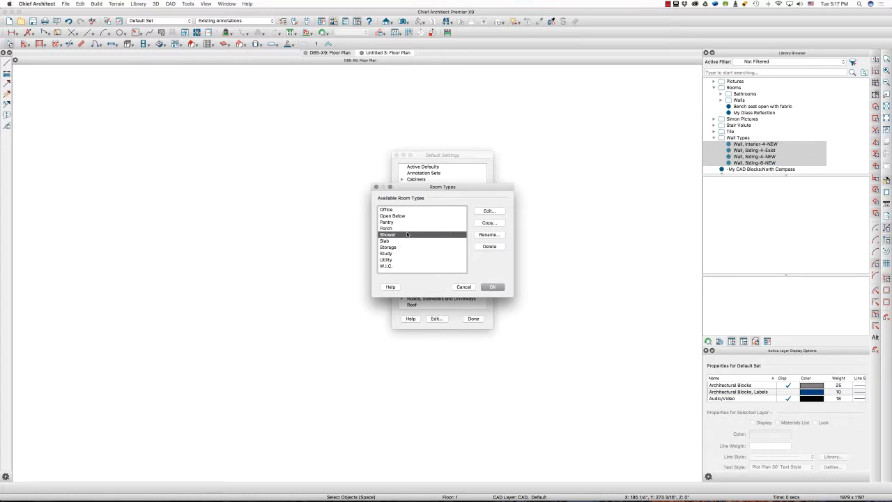
click(492, 286)
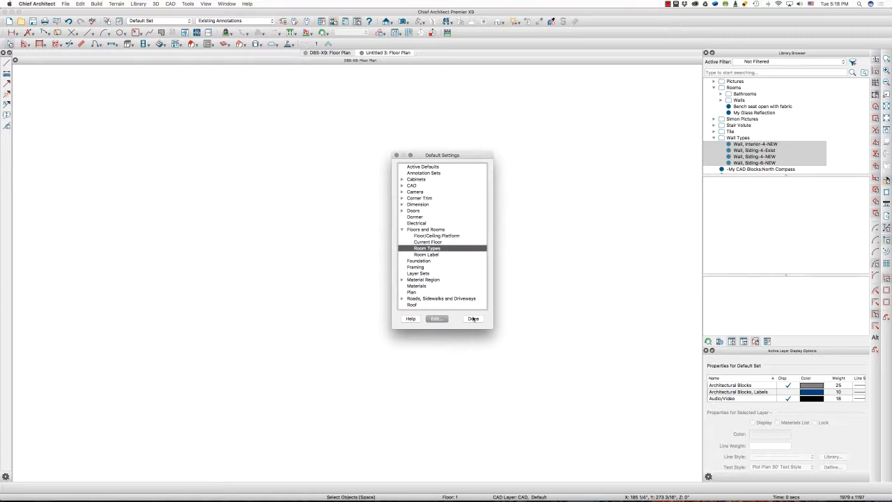
click(473, 318)
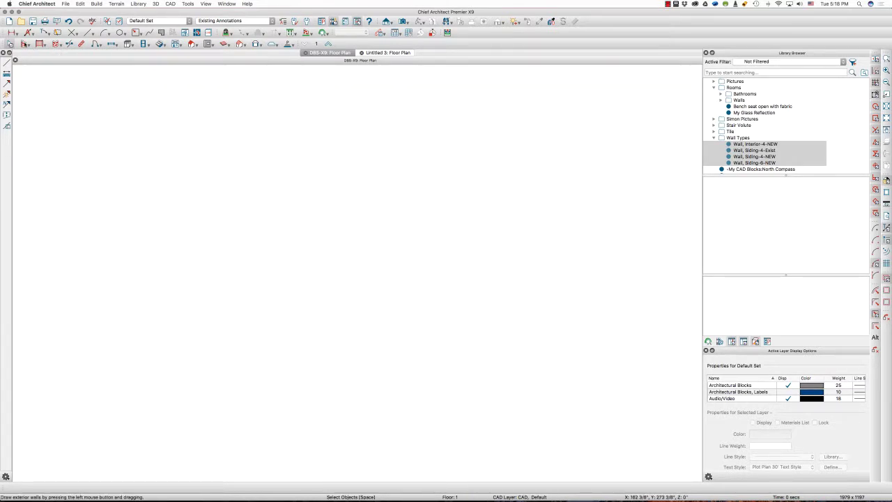
- Check the wall type in the exterior wall tool's defaults and leave without changing anything
double_click(25, 43)
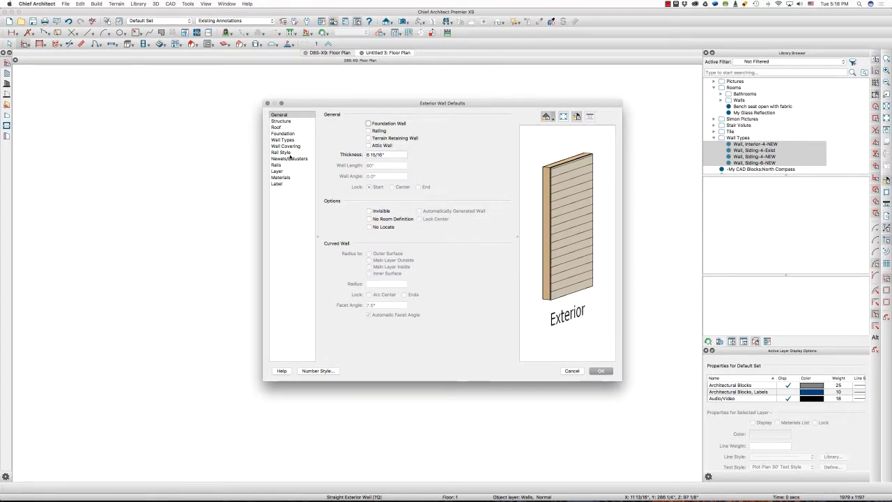
click(290, 140)
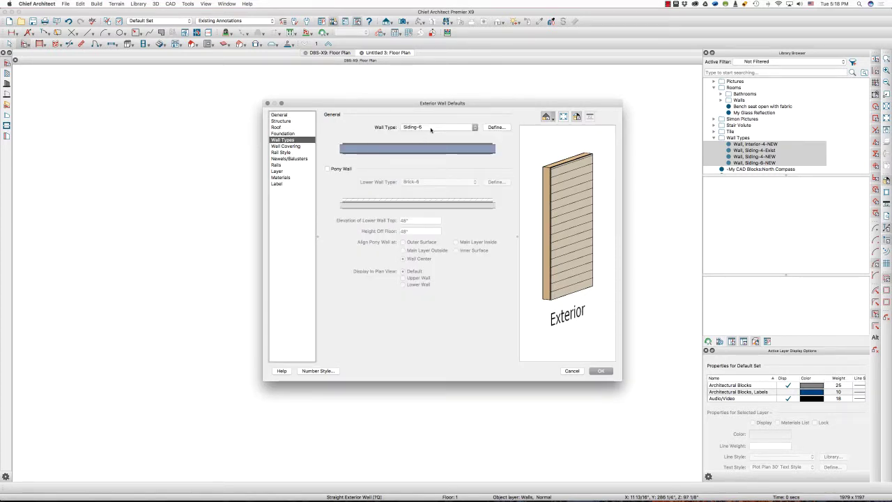
key(Escape)
- Reopen the plan's Default Settings, expand the Walls category and view the General Wall defaults
click(307, 21)
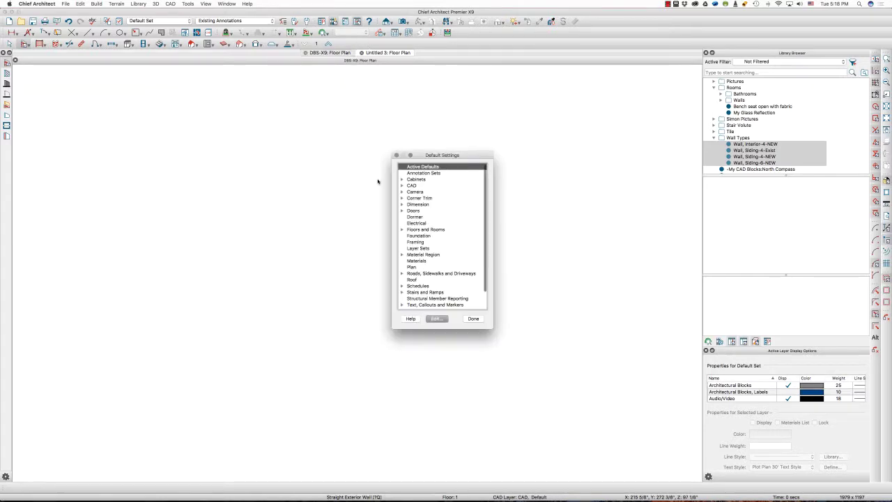
scroll(439, 279, down, 2)
click(402, 300)
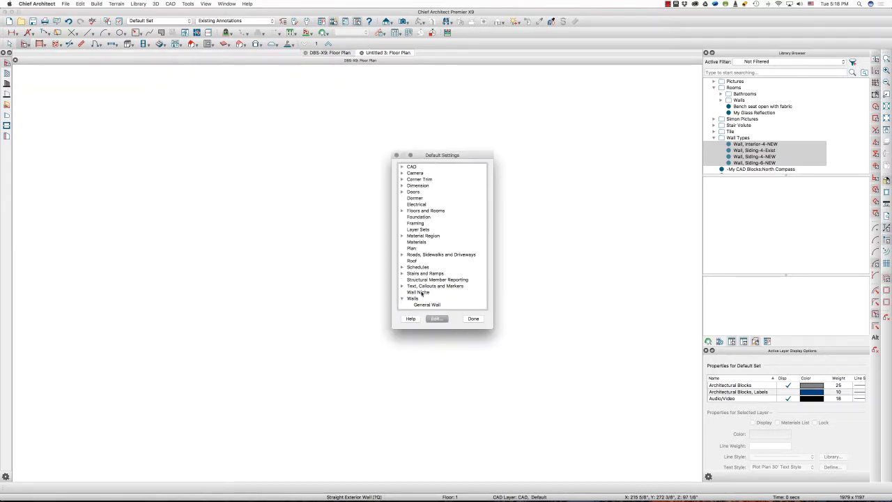
scroll(422, 293, down, 5)
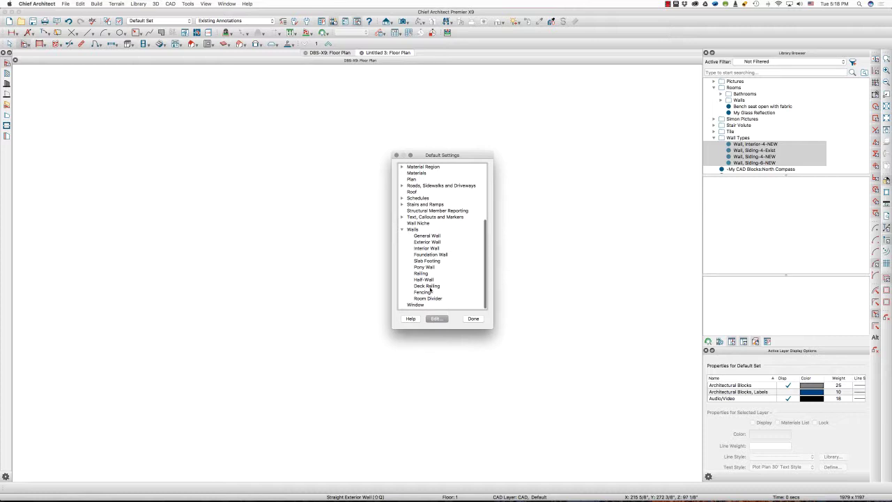
double_click(432, 236)
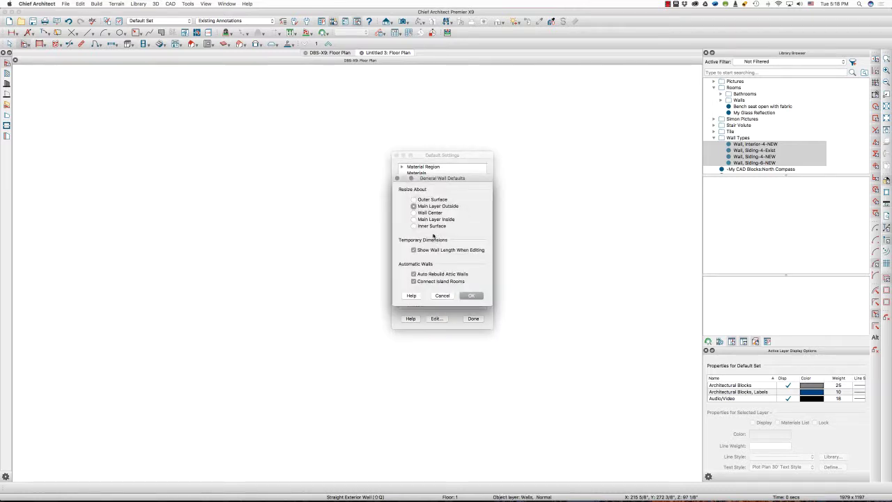
key(Escape)
- Examine the wall types available in the Exterior Wall defaults, cancel without changes and close the default settings
double_click(435, 242)
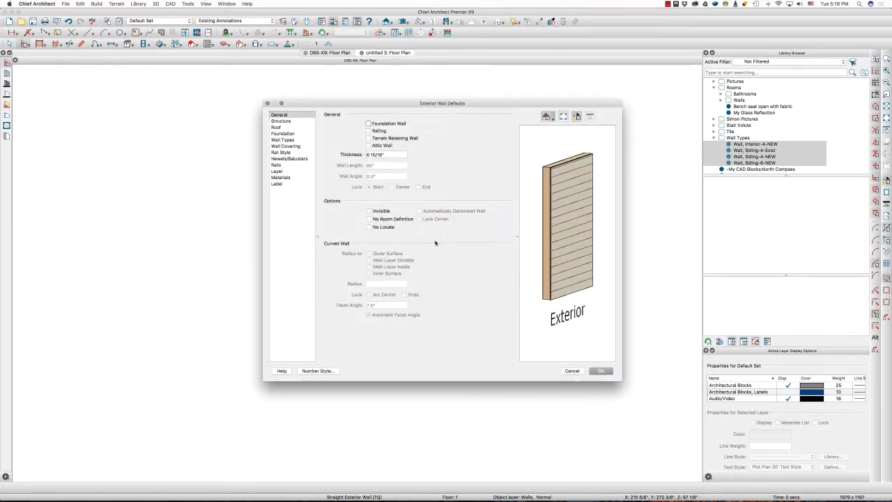
click(290, 140)
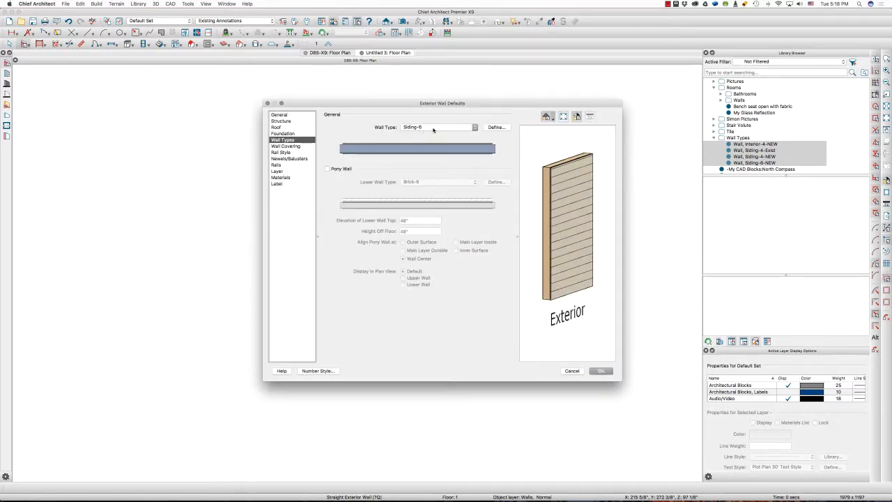
click(433, 128)
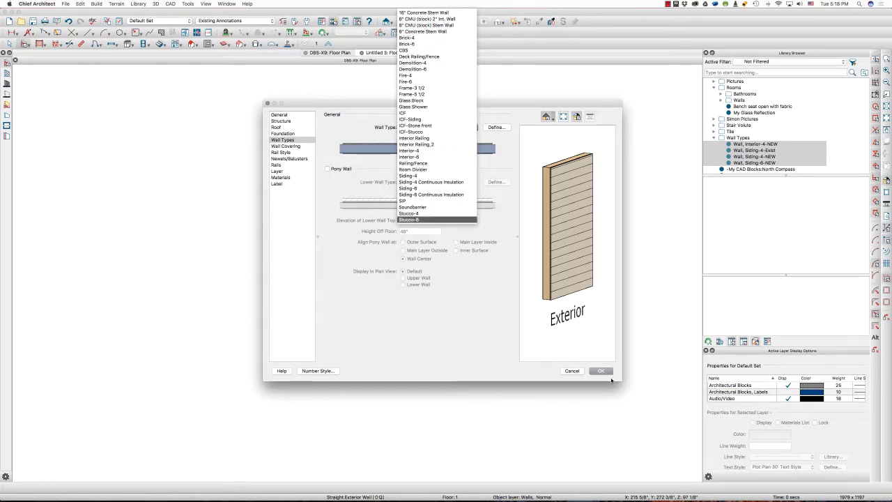
click(575, 375)
click(571, 370)
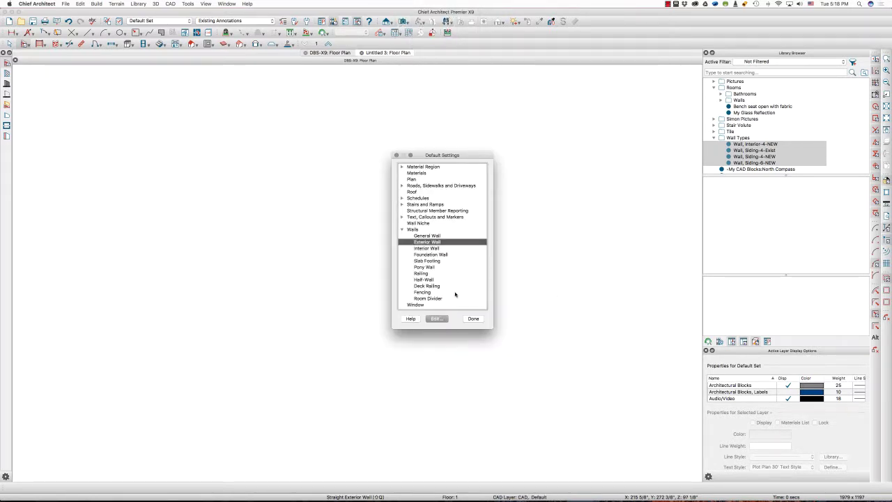
click(472, 318)
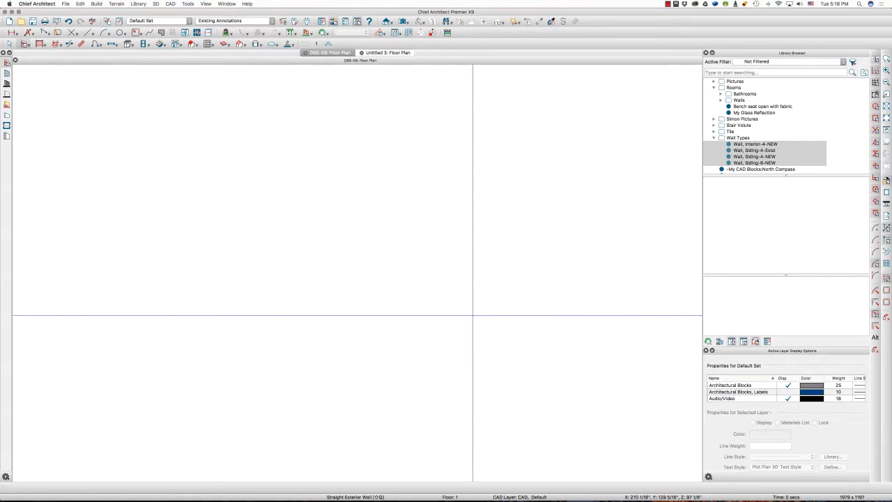
- Switch to the Untitled 3 floor plan and bring up the list of wall types in its Exterior Wall defaults
click(382, 52)
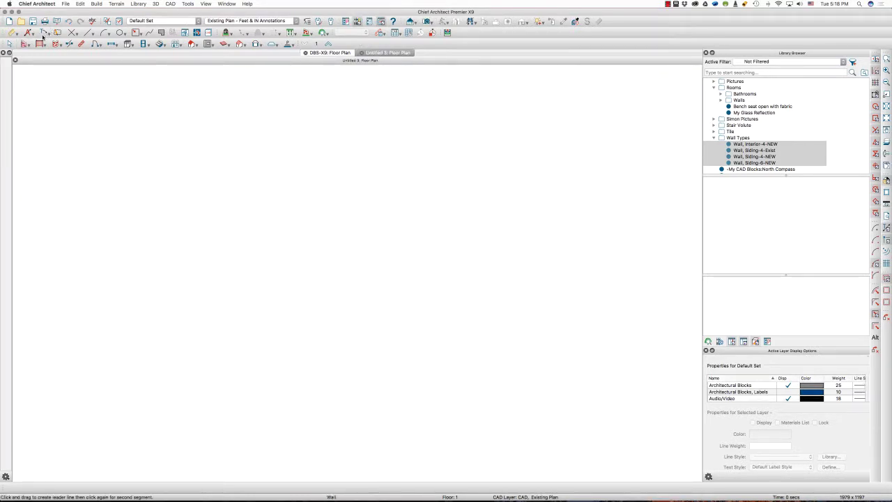
double_click(25, 44)
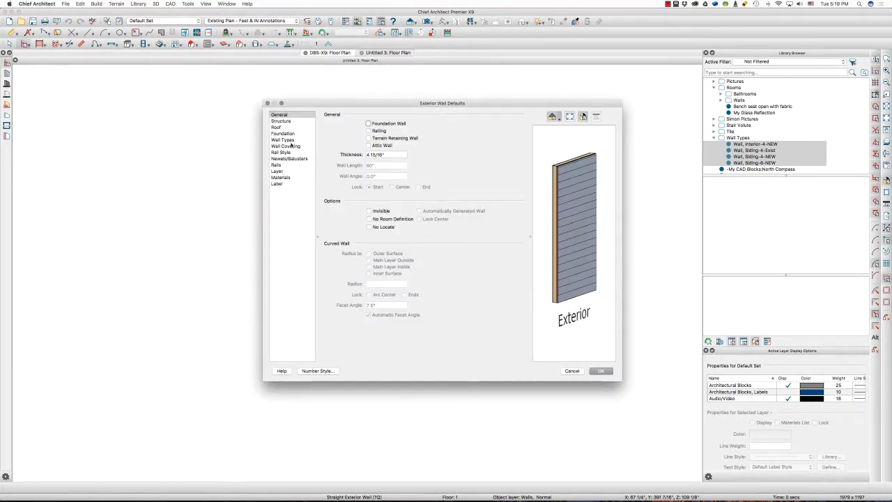
click(286, 140)
click(435, 127)
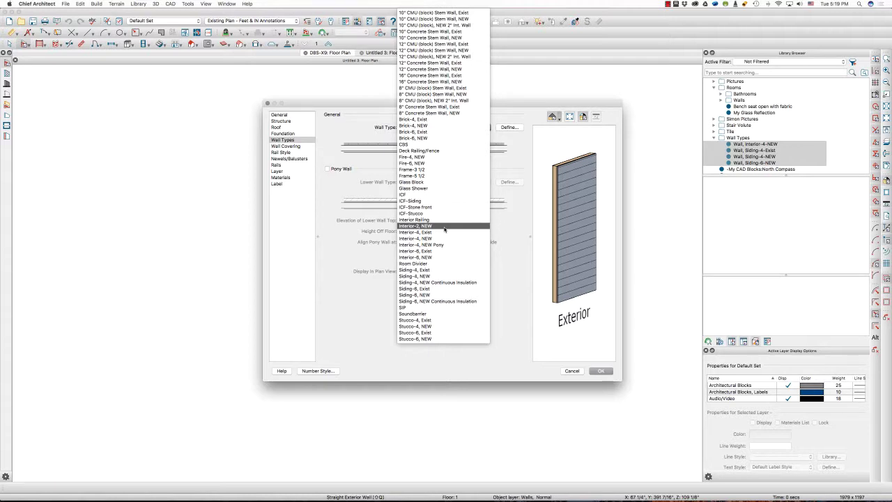
- Preview the wall types Interior-2, NEW; Interior-4, Exist; Interior-4, NEW; Interior-4, NEW Pony; and Interior-6, NEW in turn
click(420, 228)
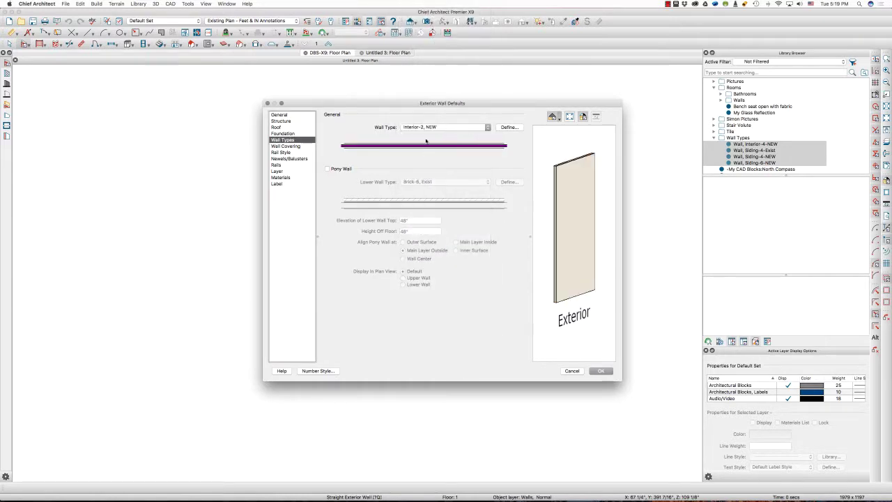
click(429, 126)
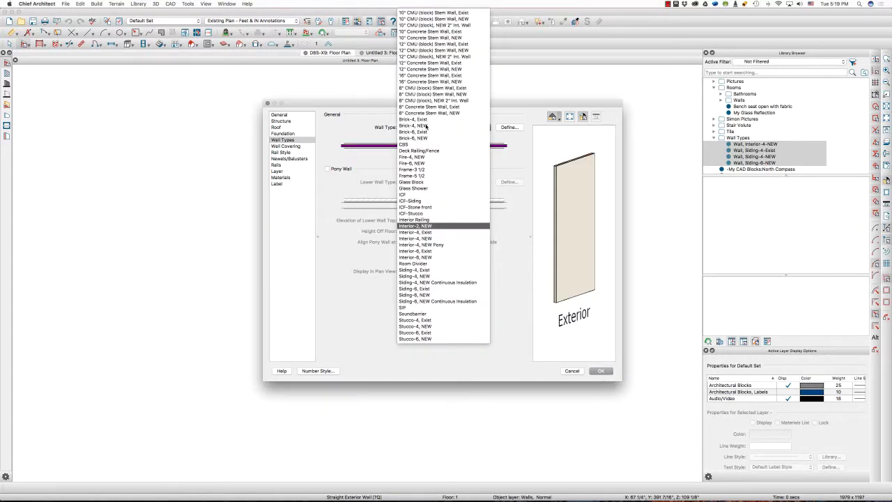
click(435, 233)
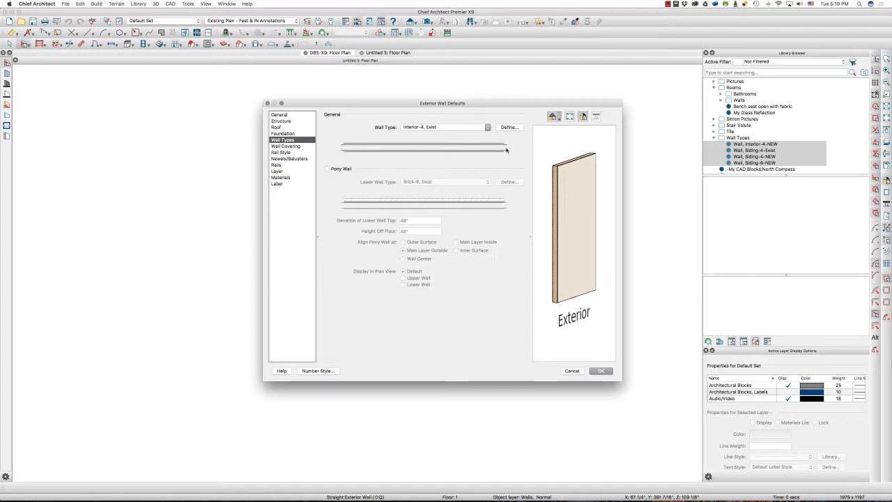
click(443, 126)
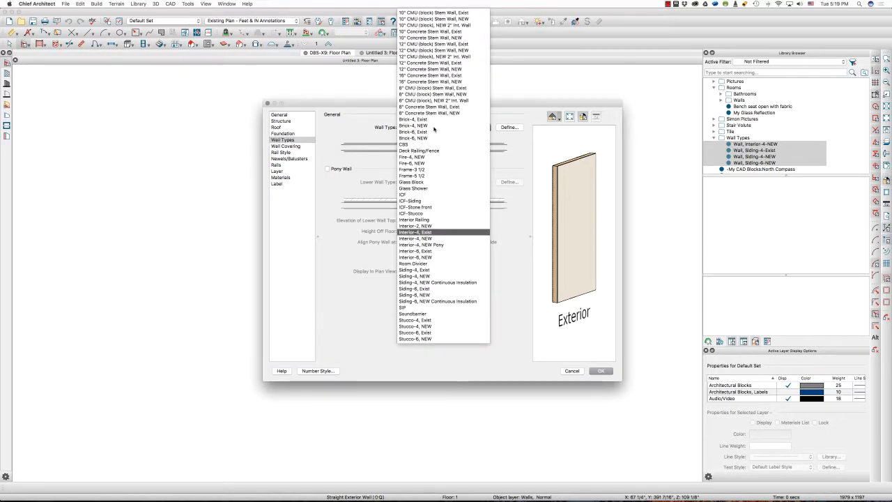
click(451, 238)
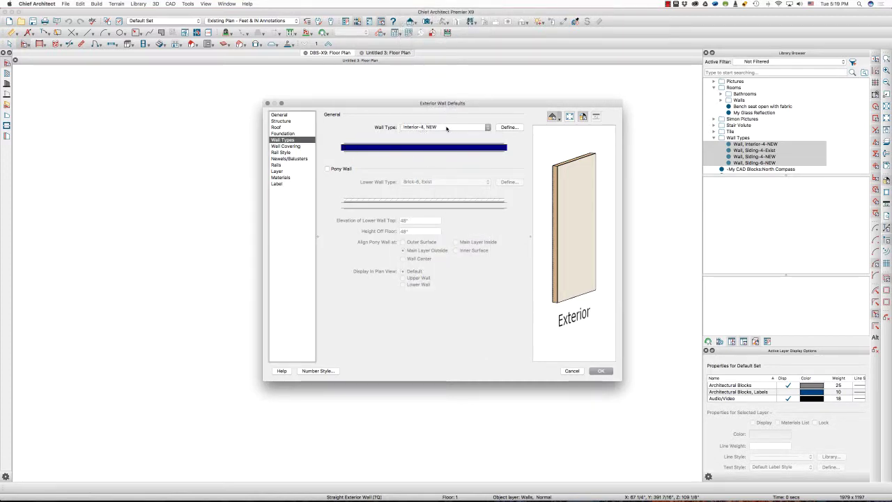
click(447, 128)
click(439, 244)
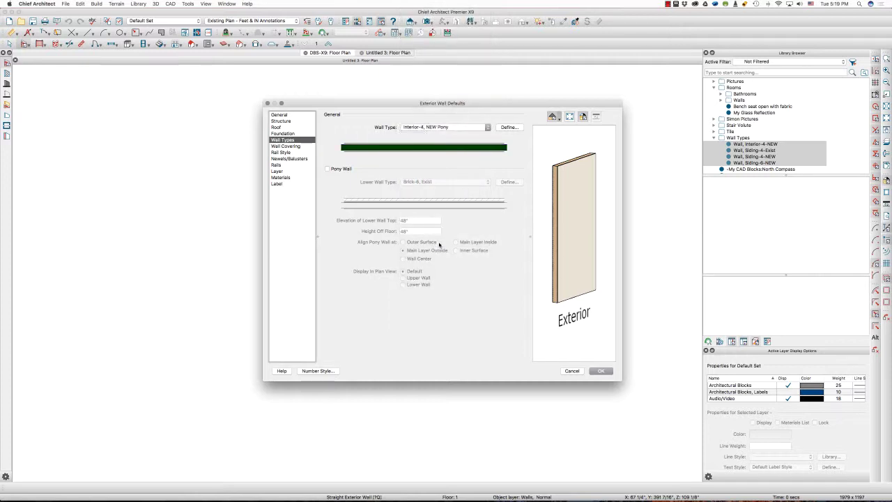
click(457, 129)
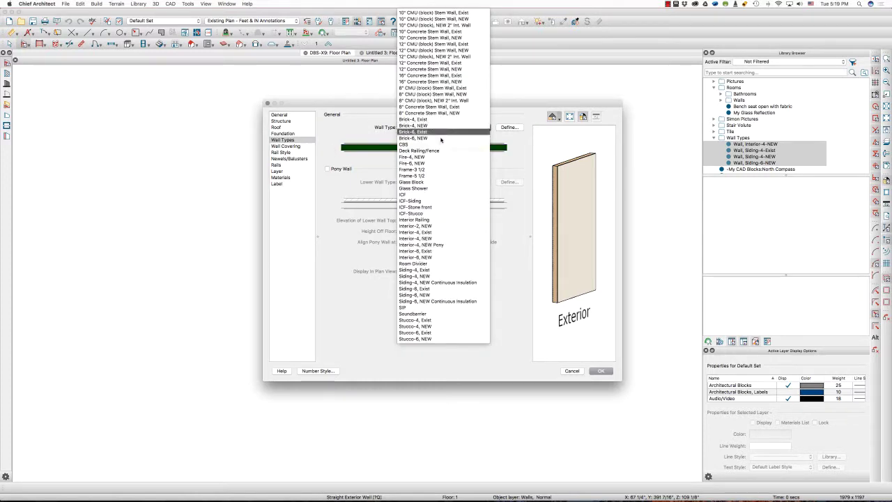
click(443, 257)
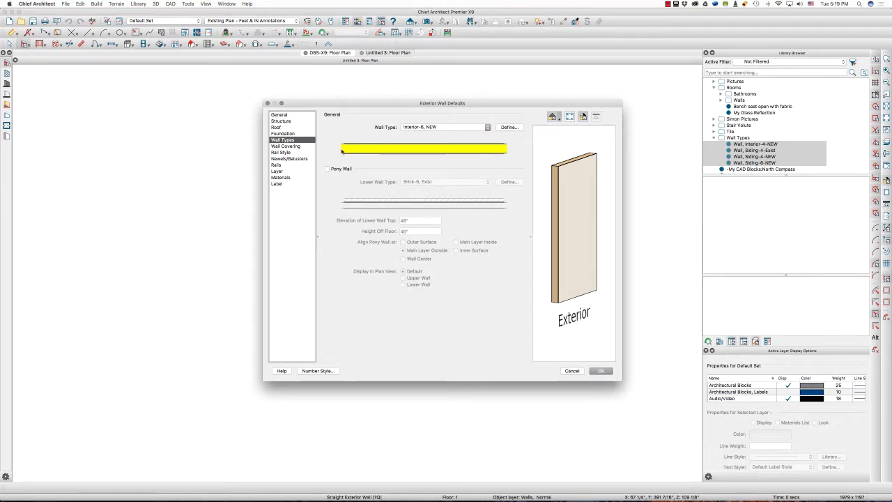
- Look over the full wall type list in the Exterior Wall defaults and cancel without changes
click(450, 128)
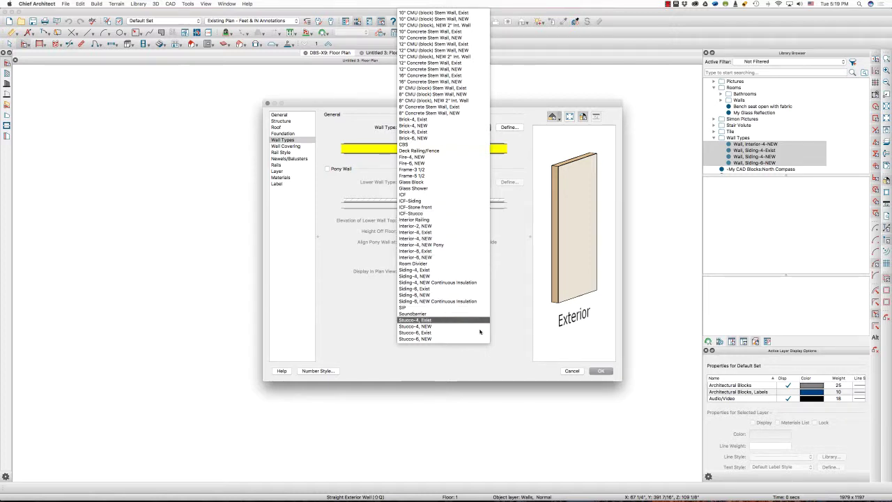
click(502, 364)
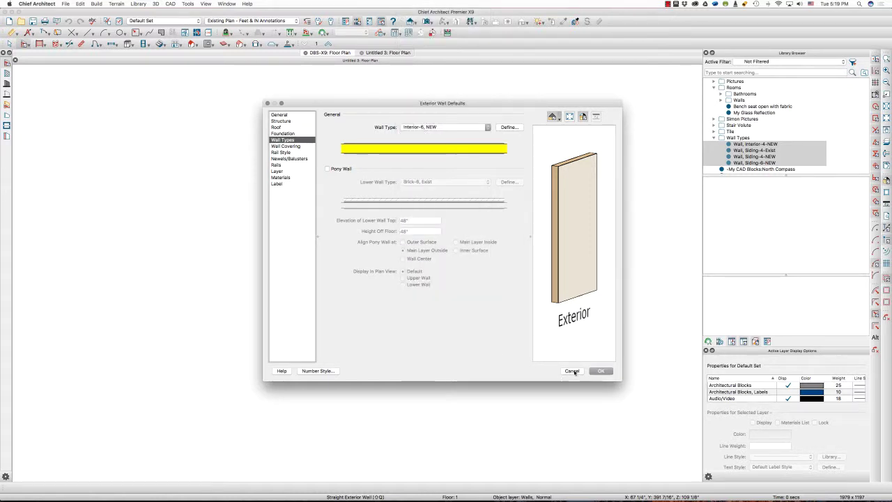
click(571, 371)
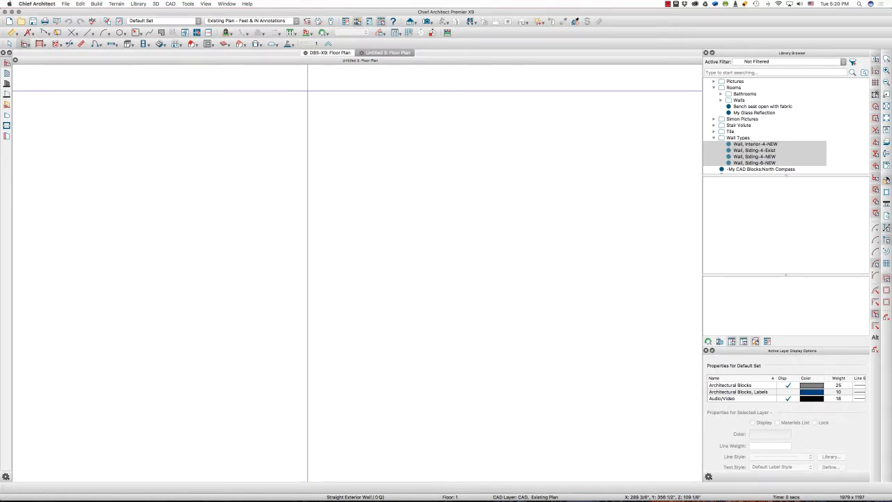
- Export the Untitled 3 plan's wall definitions to the Documents folder as DBS-Wall-X9
click(66, 4)
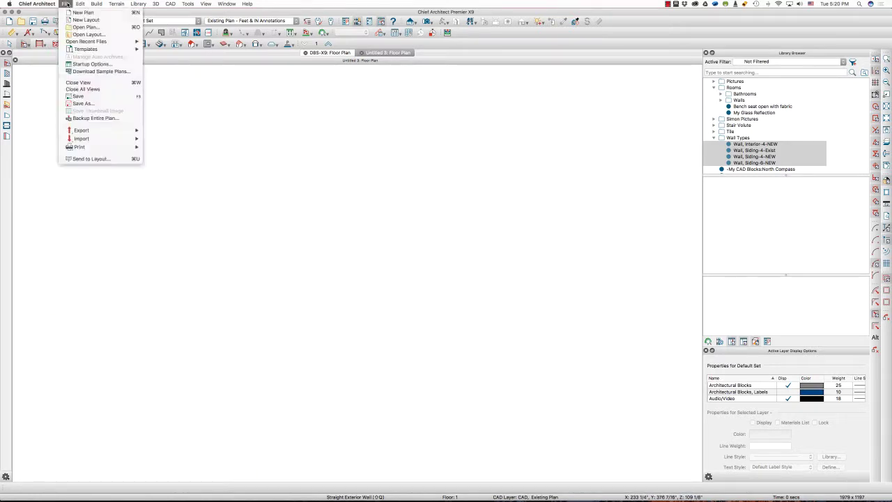
mouse_move(95, 130)
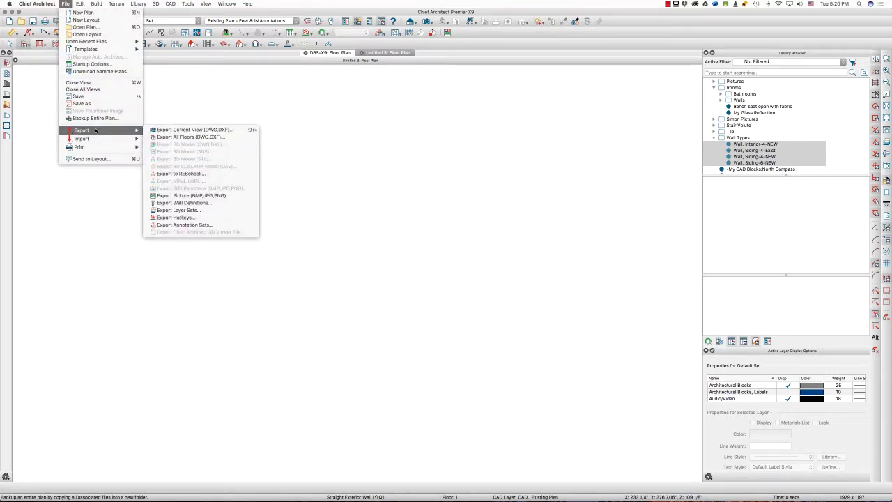
click(190, 204)
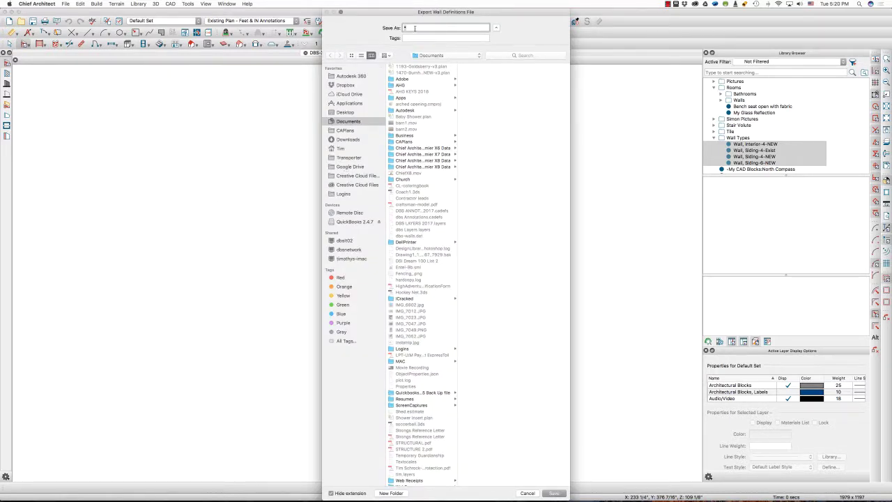
text(DW)
key(BackSpace)
text(BS-Wall-X9)
key(Return)
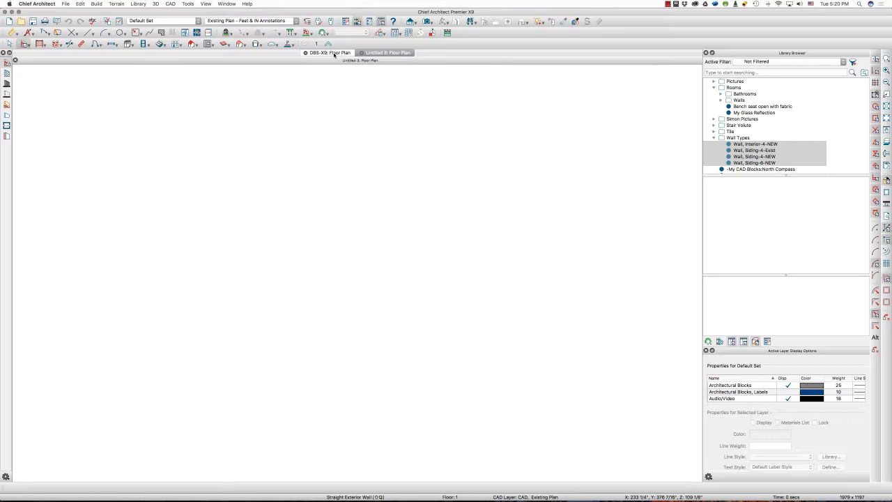
- Switch to the DBS-X9 floor plan and save a copy of it as DBS-X9-with-walls
click(334, 53)
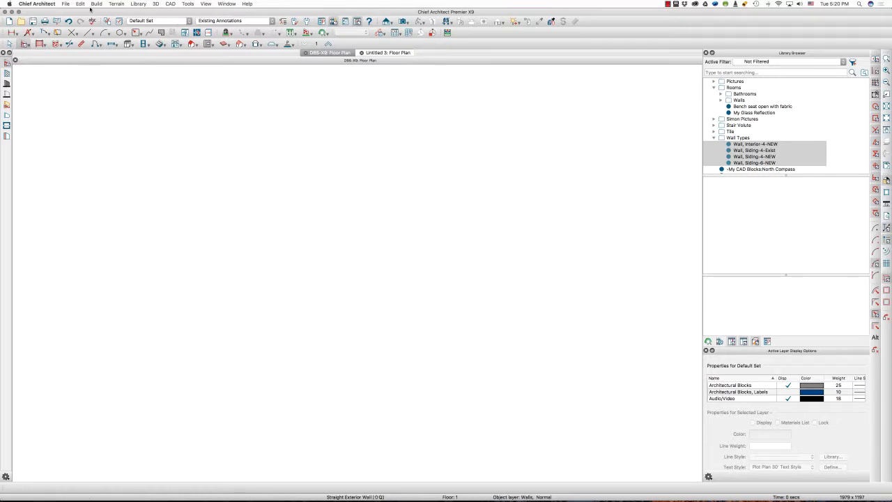
click(65, 3)
click(105, 104)
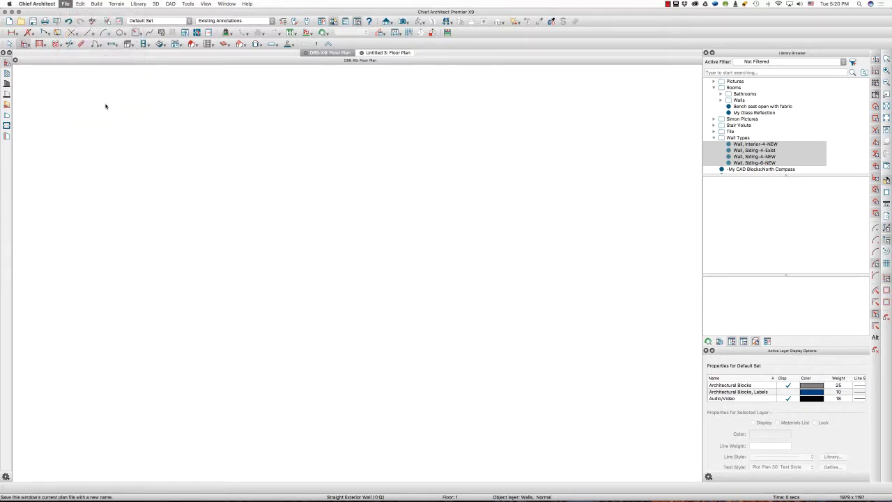
click(431, 28)
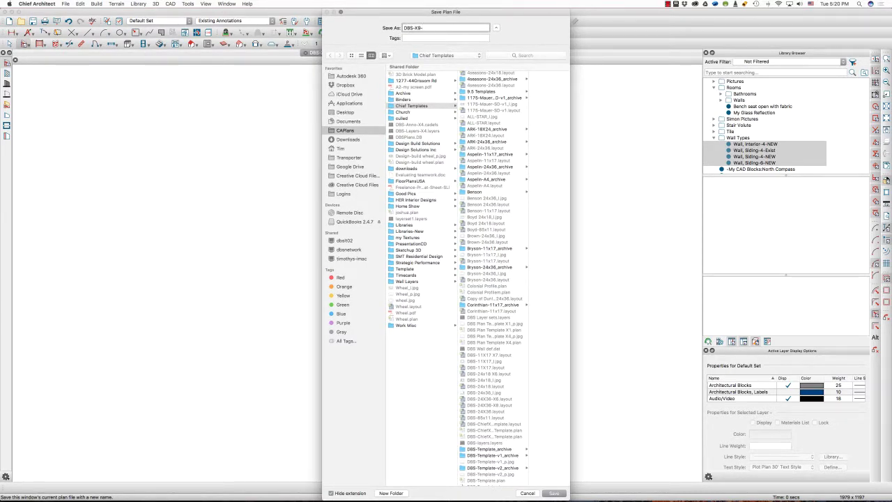
text(-with-walls)
key(Return)
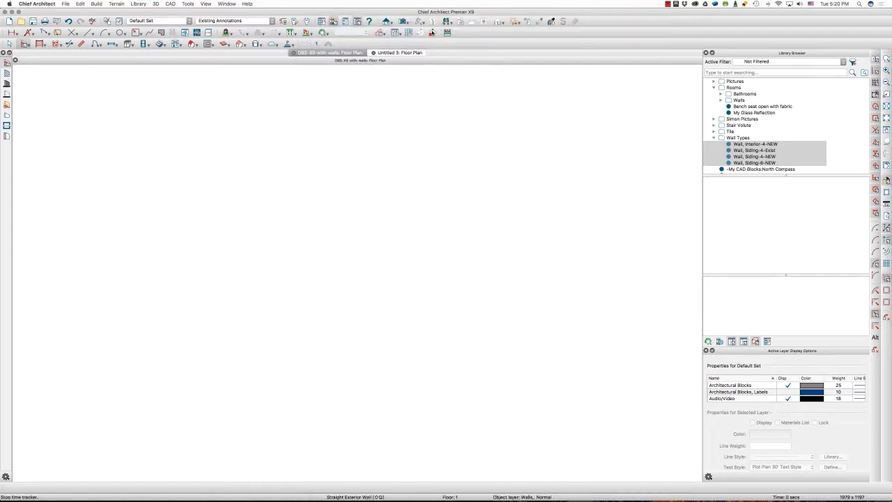
- Import the wall definitions from DBS-Wall-X9.dat, replacing existing definitions that have the same name
click(65, 3)
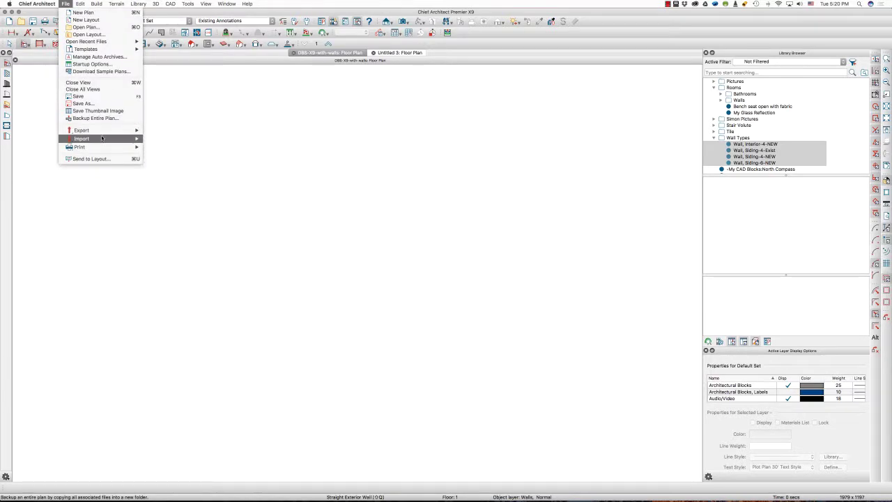
mouse_move(102, 138)
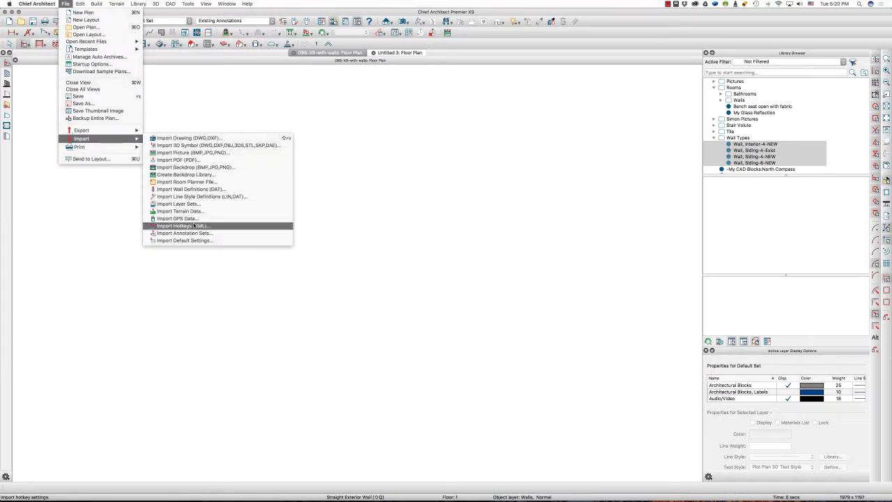
click(182, 189)
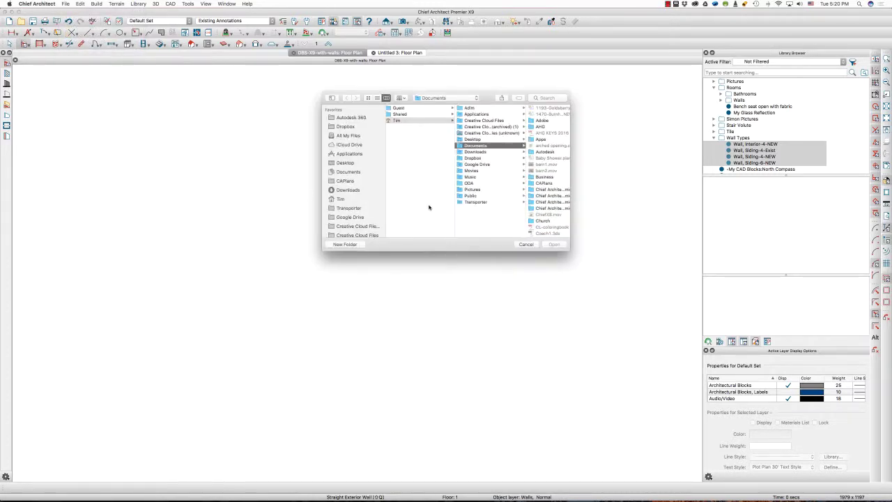
scroll(546, 206, down, 5)
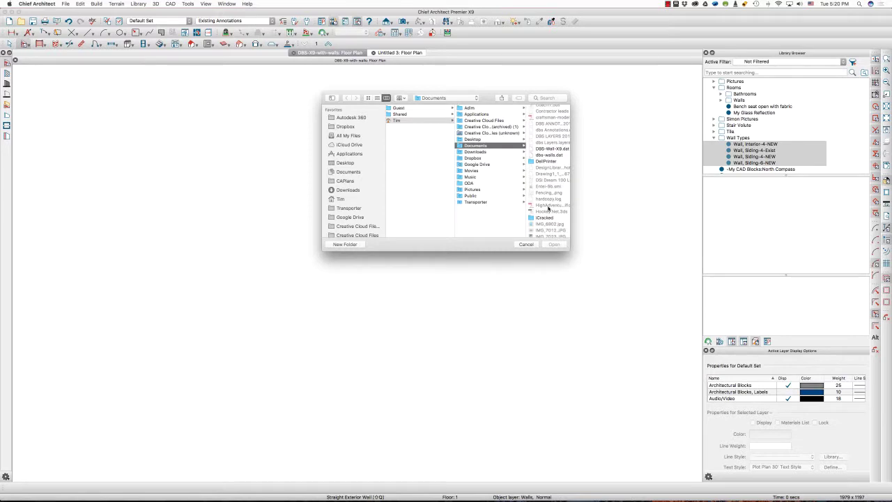
click(539, 149)
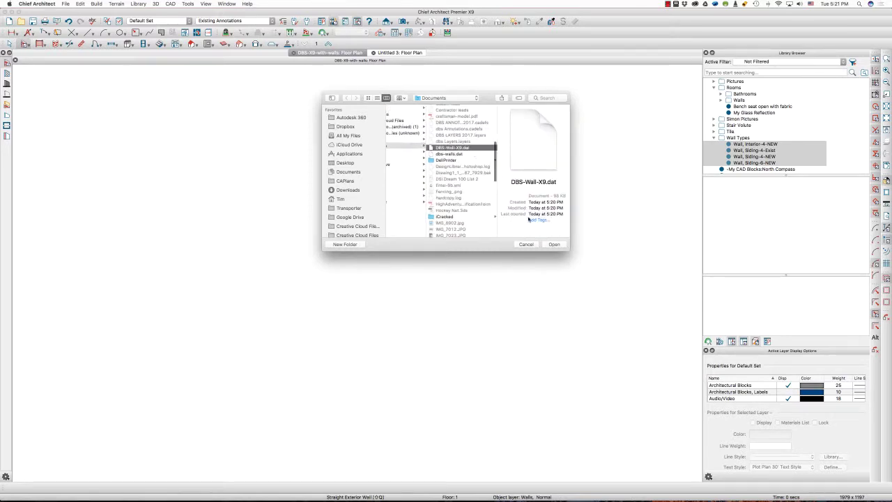
click(553, 244)
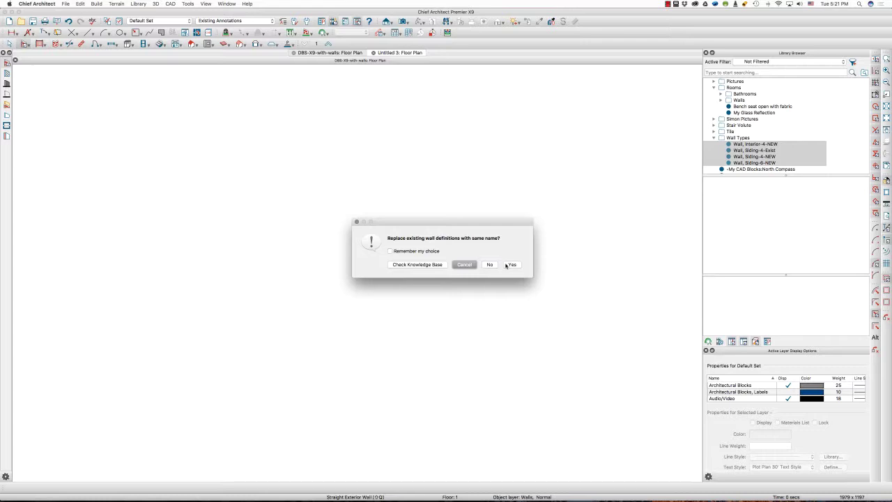
click(512, 264)
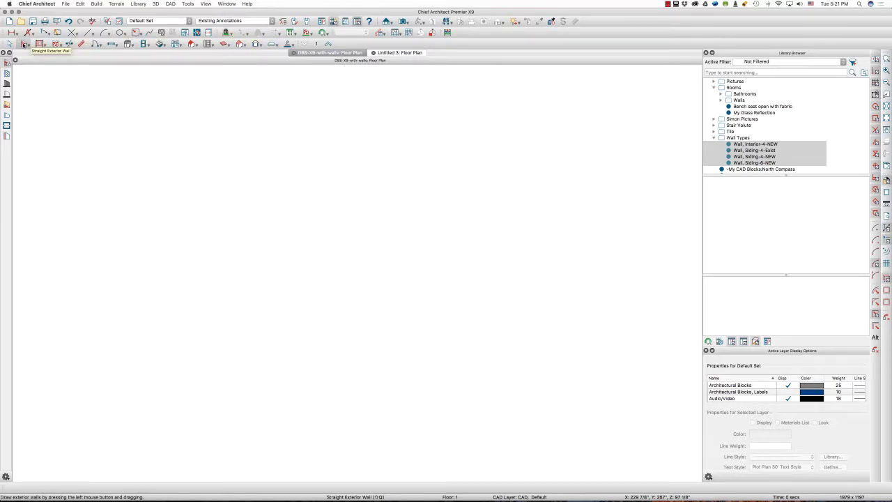
- Set the wall type in the Exterior Wall defaults to Brick-4 and review the list of available wall types
double_click(25, 44)
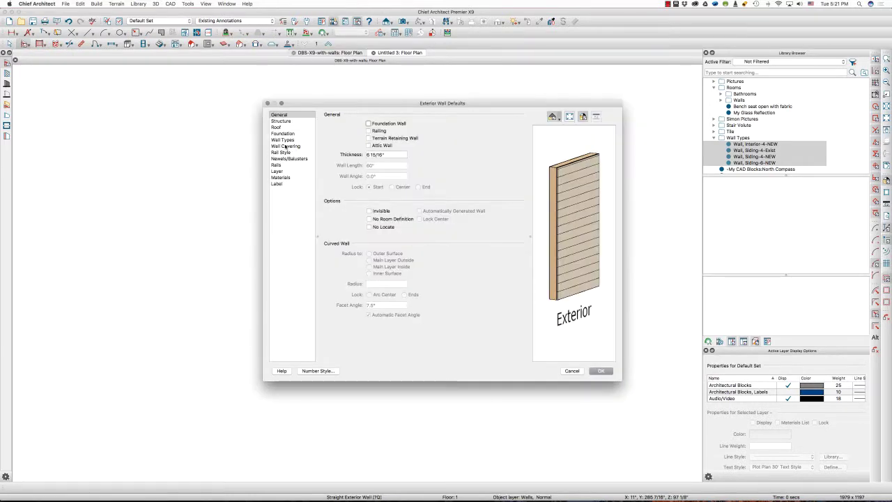
click(285, 140)
click(449, 128)
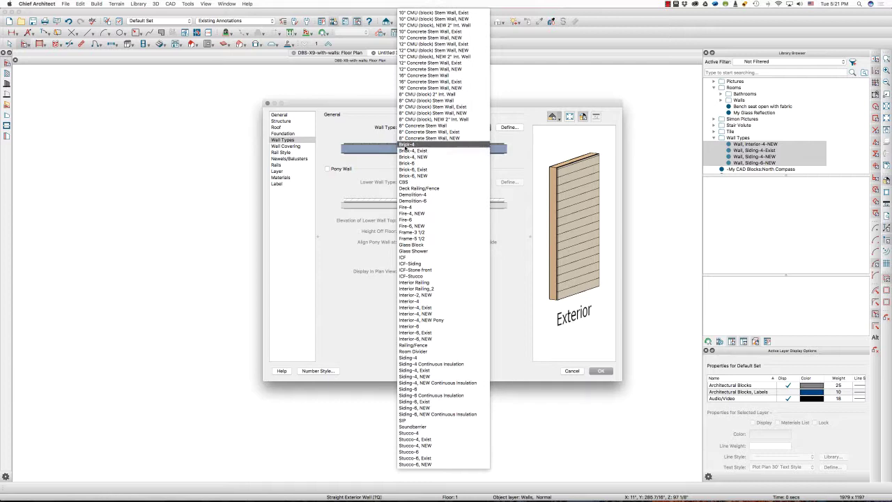
click(404, 145)
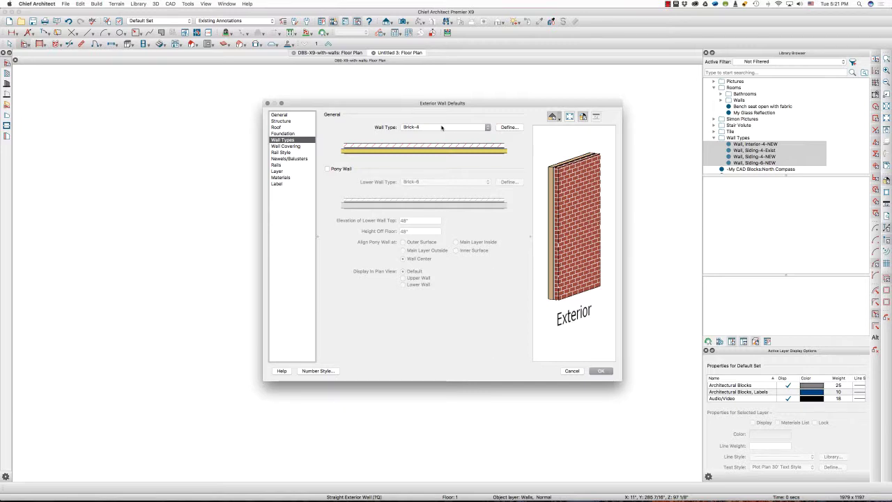
click(441, 127)
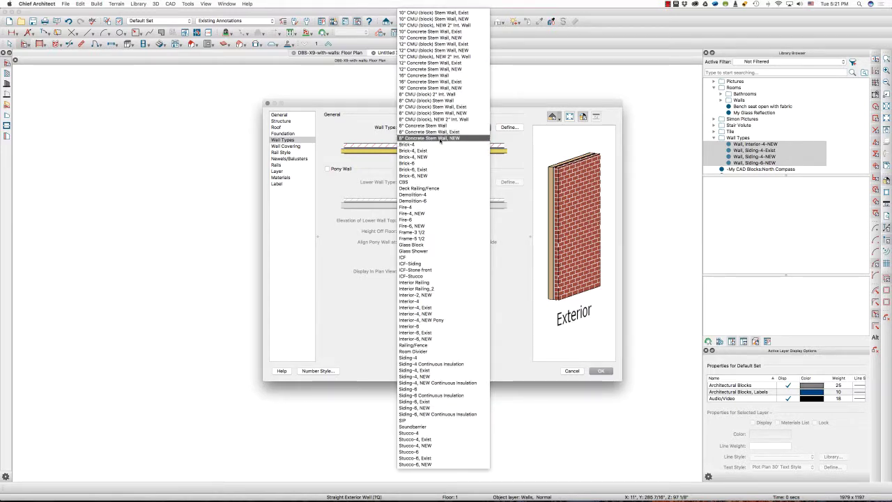
click(521, 147)
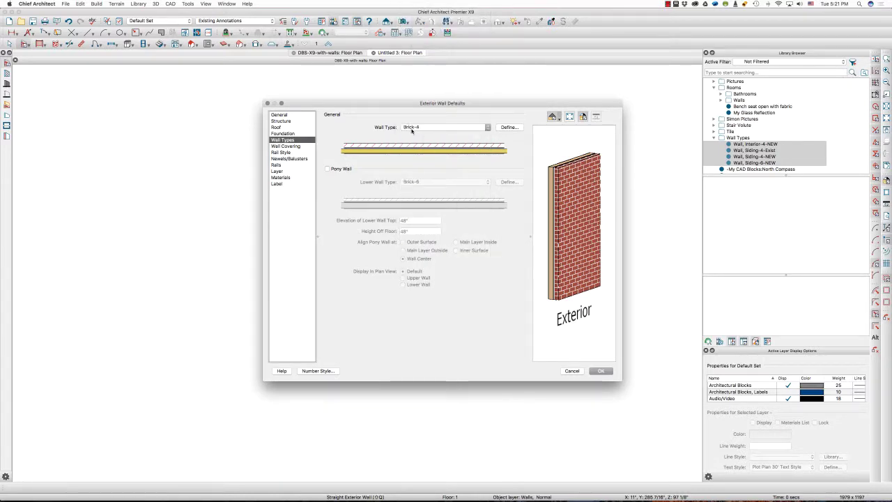
- Open the definition of the Brick-4 wall type and delete that wall type from the plan
click(508, 127)
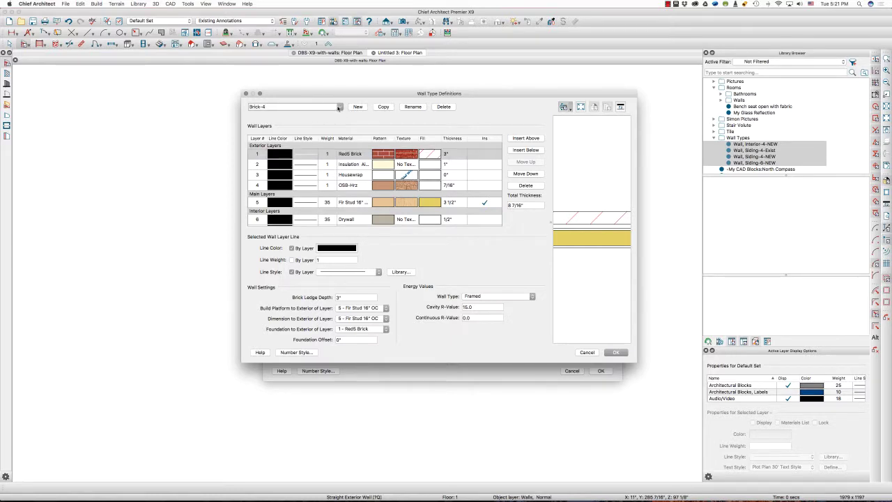
click(337, 107)
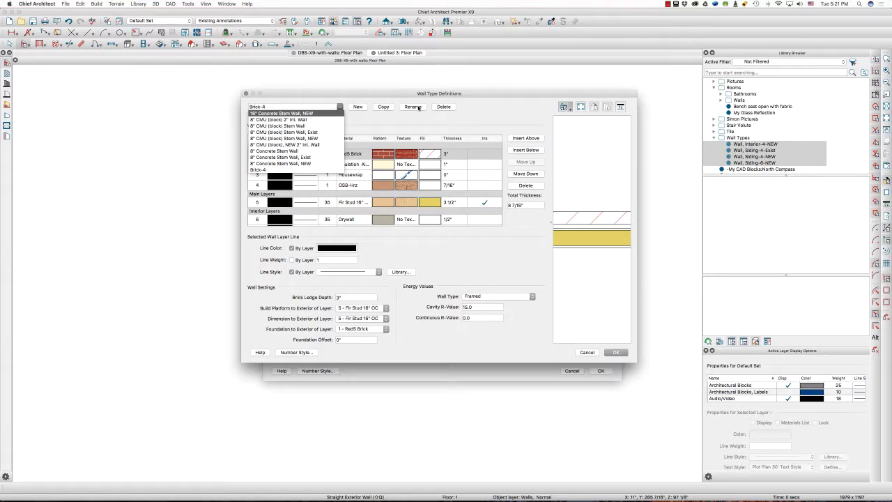
click(289, 106)
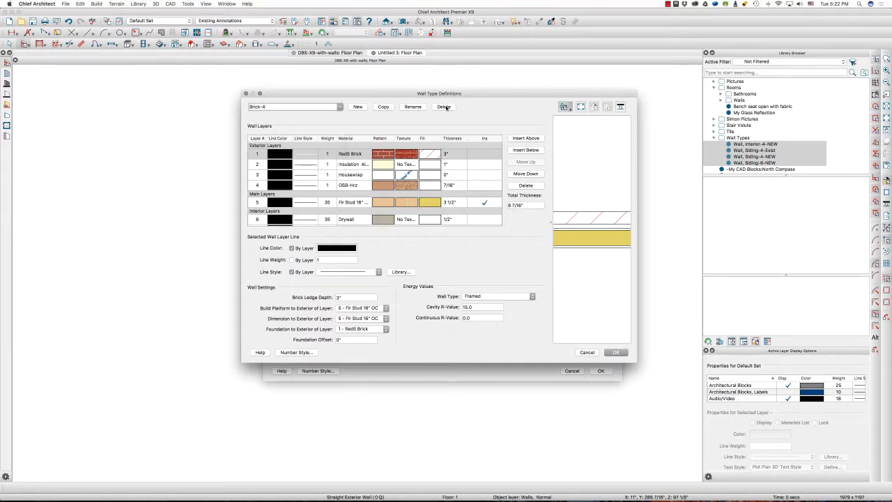
text(, Exist)
- Examine the layers of the 10" CMU (block), NEW 2" Int. Wall definition
click(337, 106)
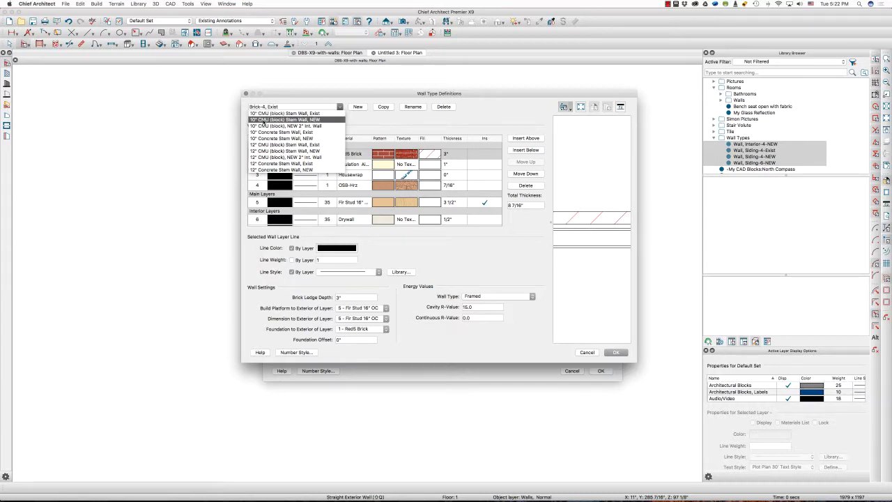
click(303, 126)
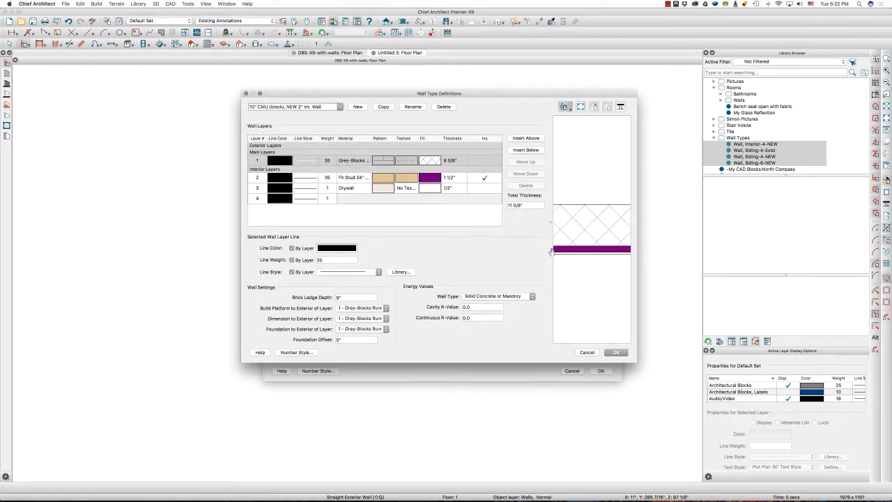
- Try to delete the 16" Concrete Stem Wall type from the wall type definitions
click(334, 107)
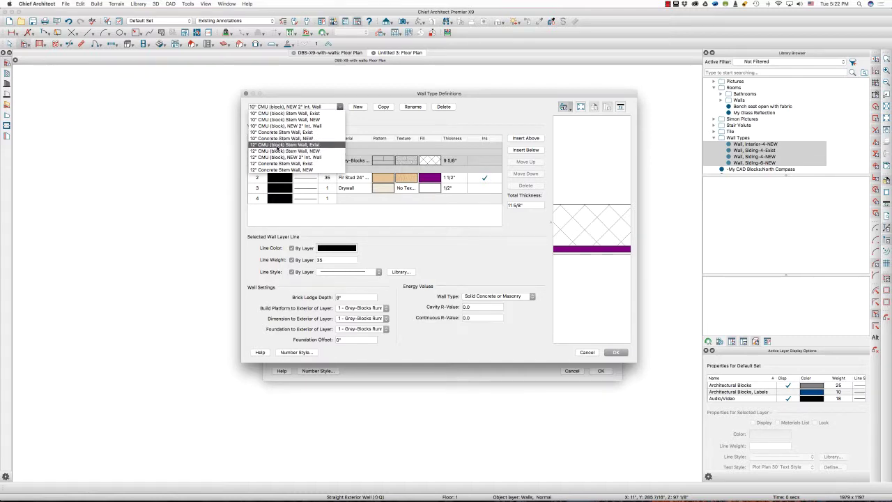
scroll(276, 157, down, 5)
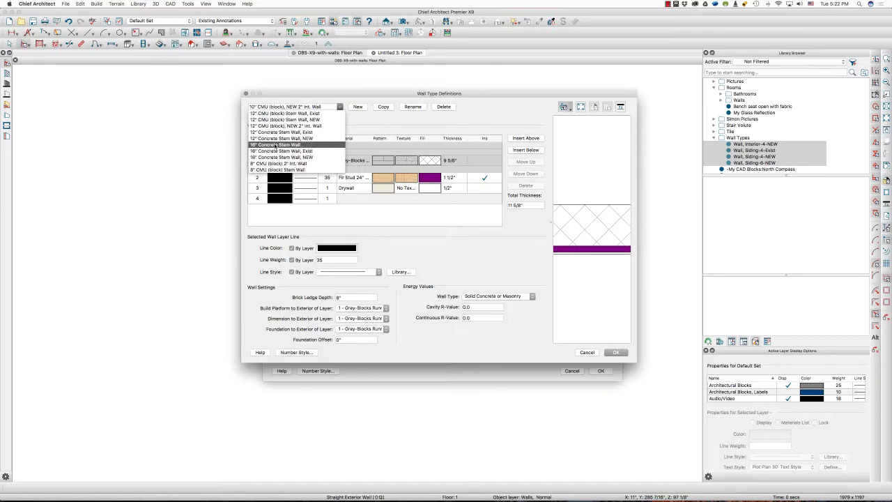
click(276, 145)
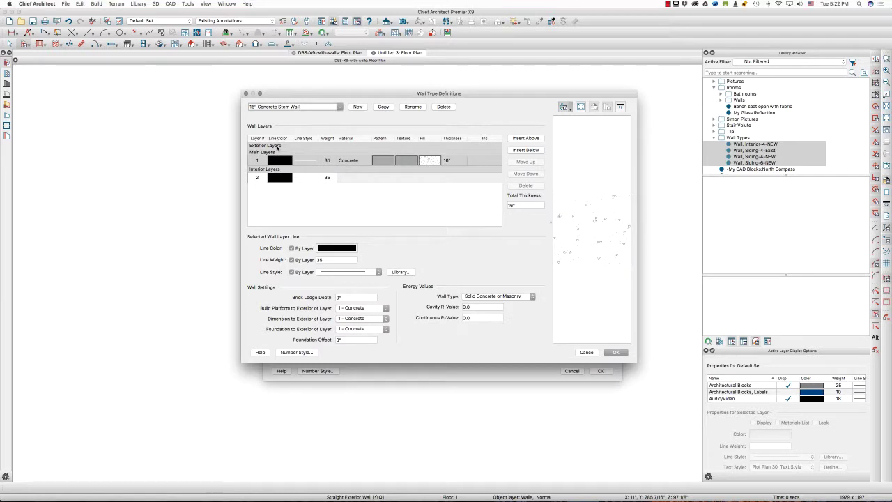
click(446, 107)
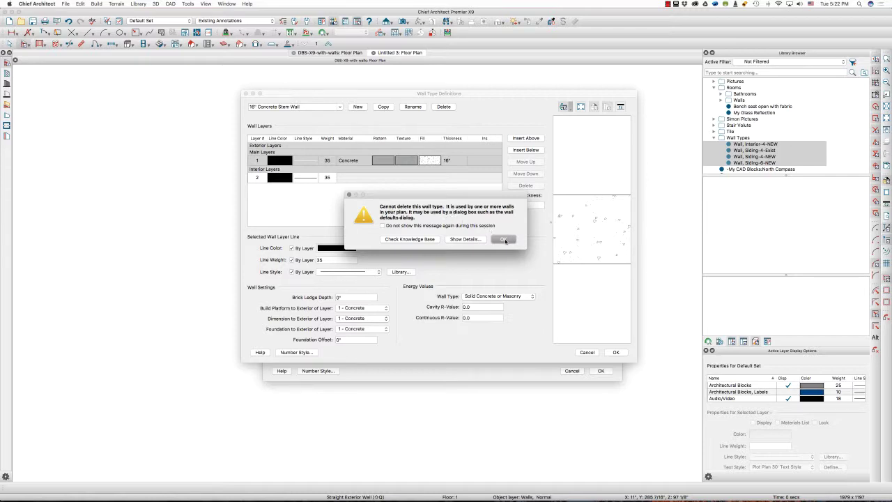
click(505, 241)
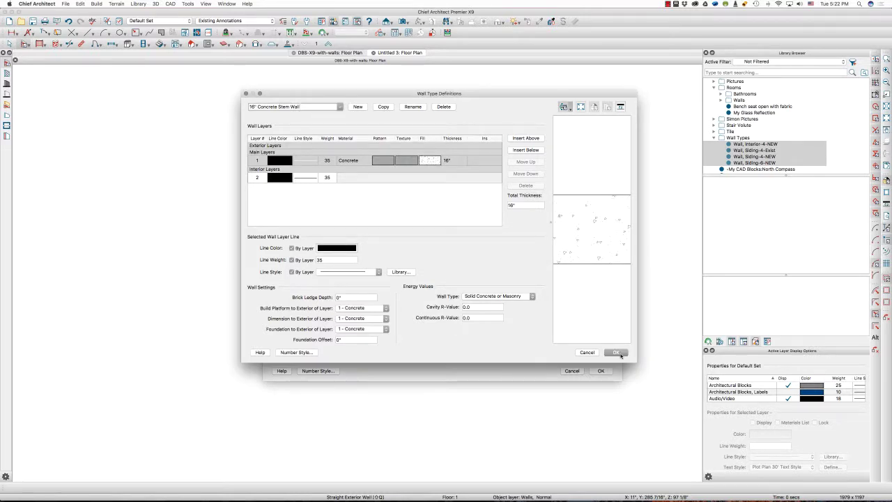
- Accept the wall type definitions and bring up the wall type list in the Exterior Wall defaults
click(616, 352)
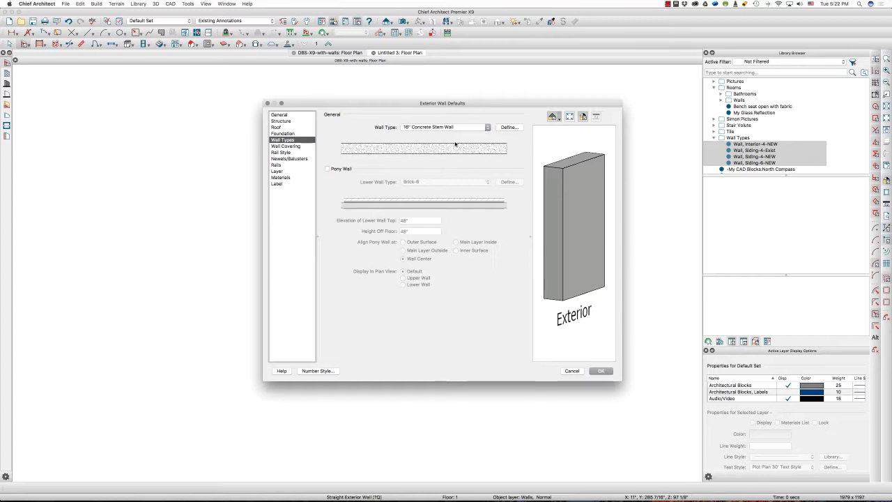
click(486, 128)
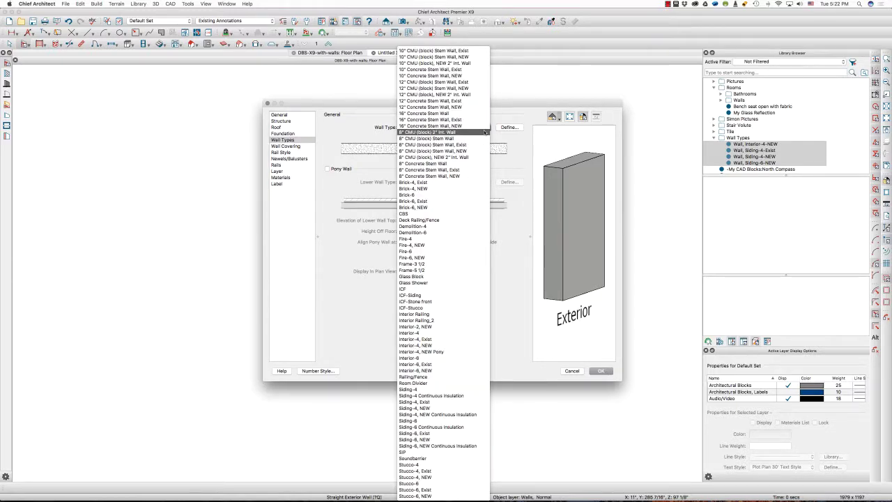
- Set the default exterior wall type to Siding-4, Exist and accept the Exterior Wall defaults
click(514, 111)
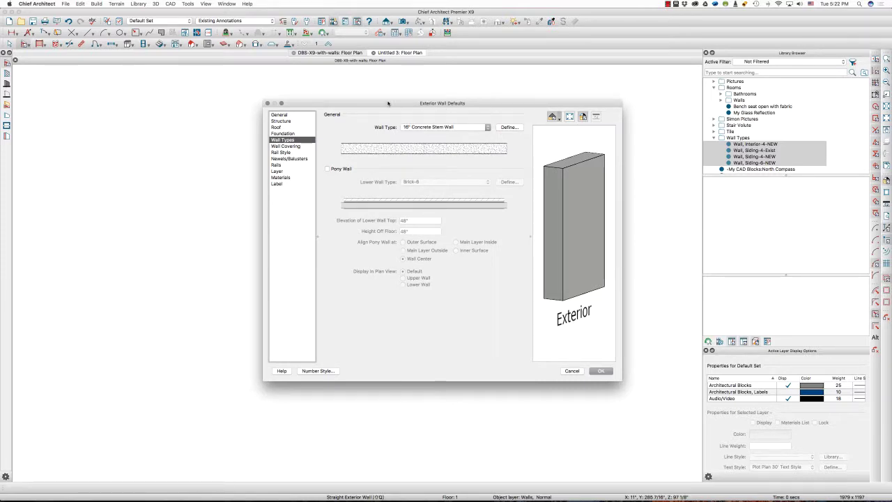
click(474, 129)
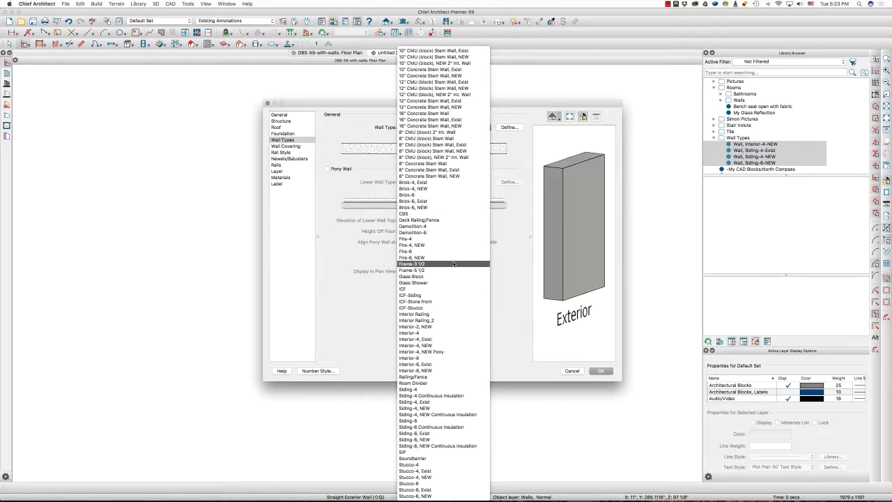
click(454, 404)
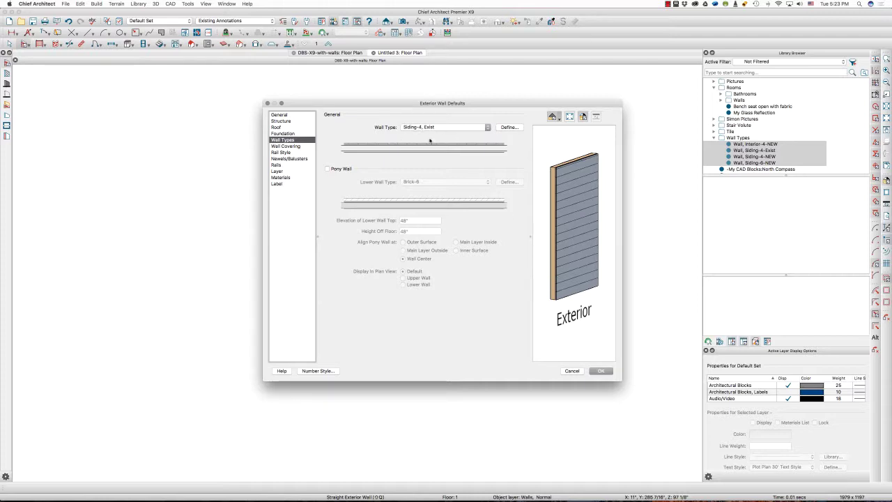
click(600, 371)
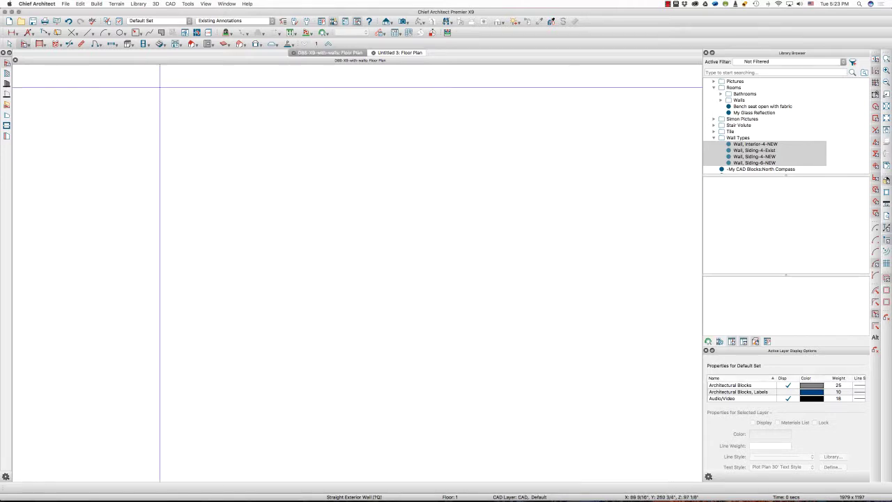
- Set the wall type in the Foundation Wall defaults to 8" Concrete Stem Wall, Exist and accept the defaults
double_click(7, 83)
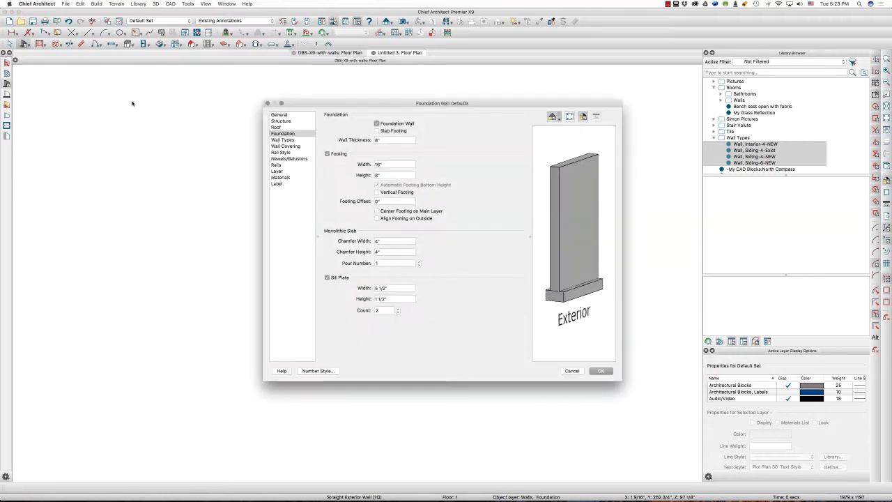
click(298, 139)
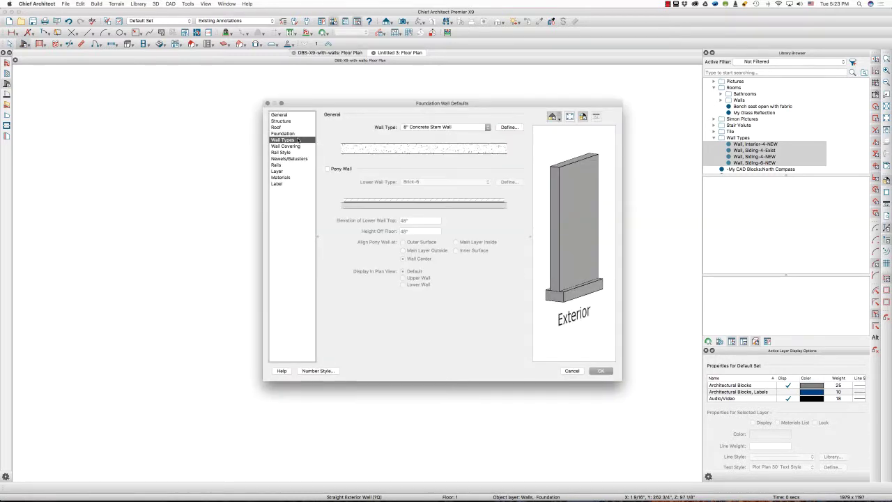
click(449, 127)
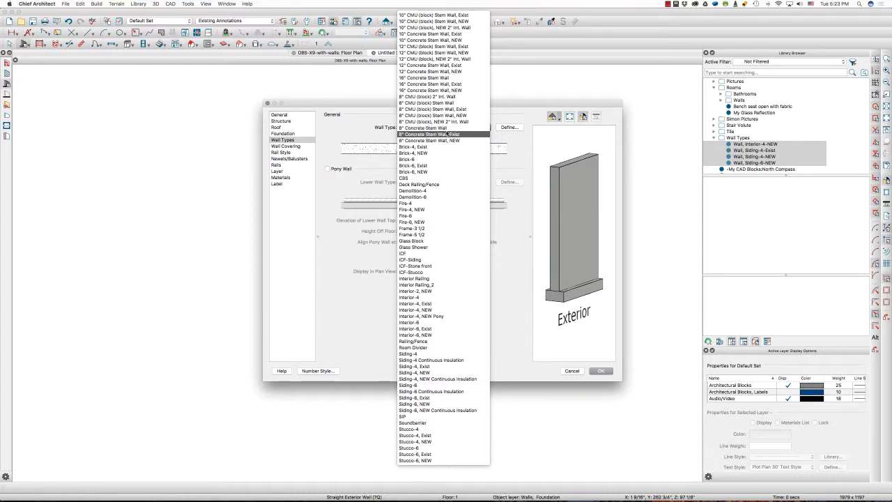
click(447, 135)
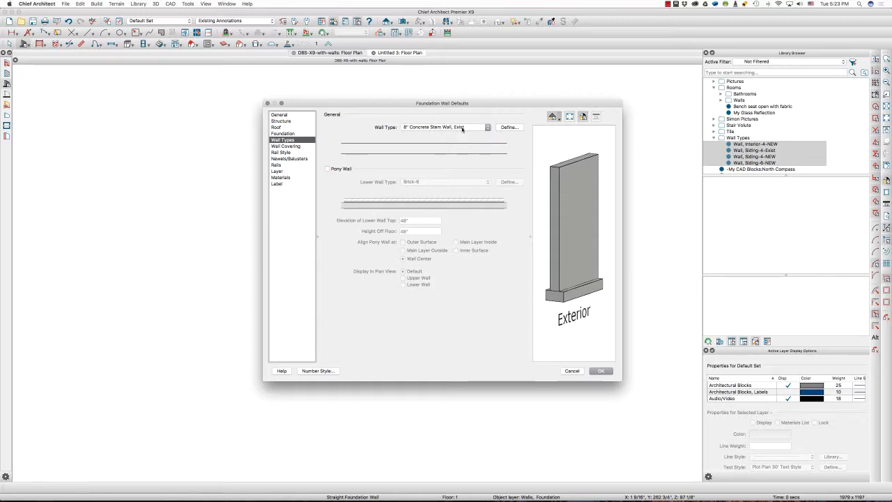
click(461, 129)
click(622, 289)
click(599, 370)
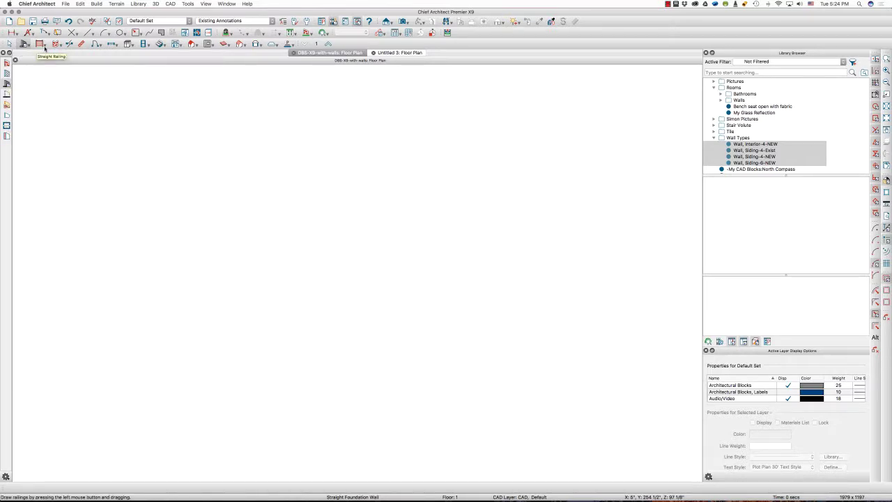
- Check the default wall type of the Straight Retaining Wall tool, and delete the stray wall drawn in the plan
click(117, 4)
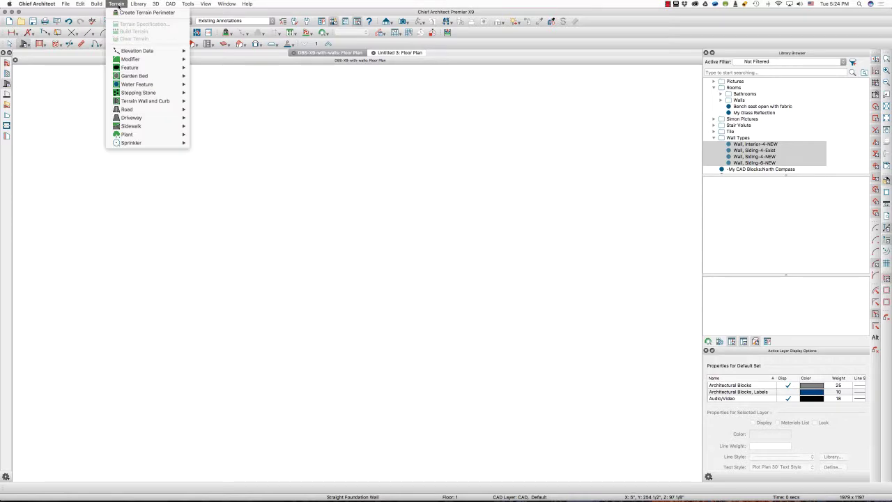
click(117, 4)
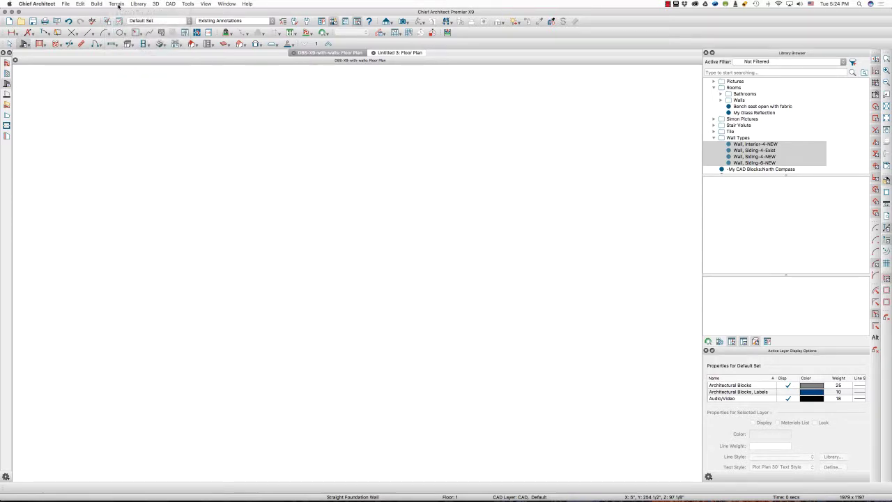
click(46, 46)
click(117, 5)
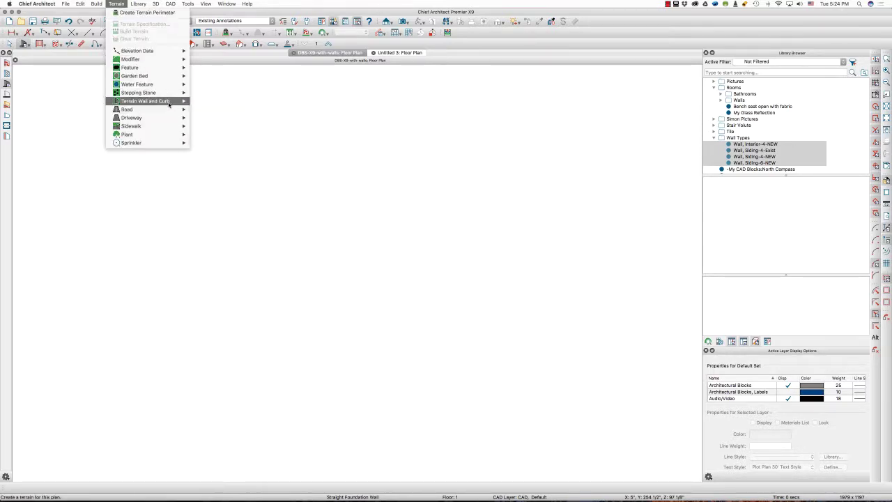
mouse_move(168, 104)
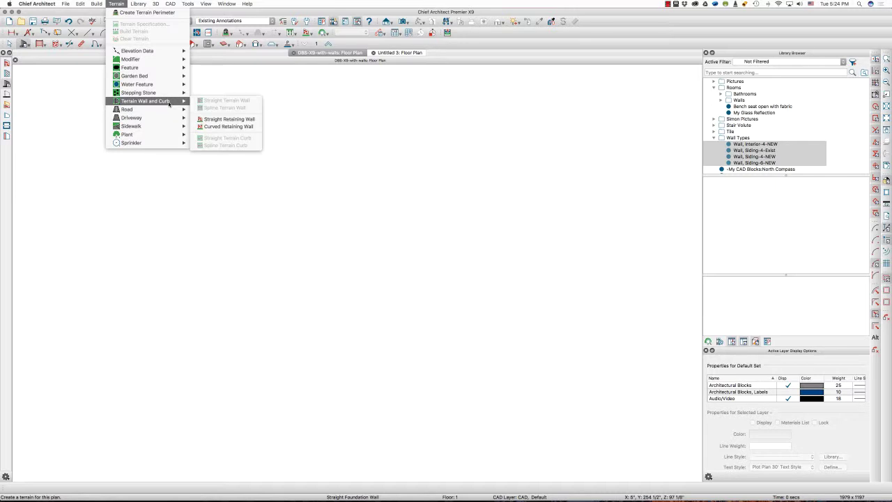
click(219, 120)
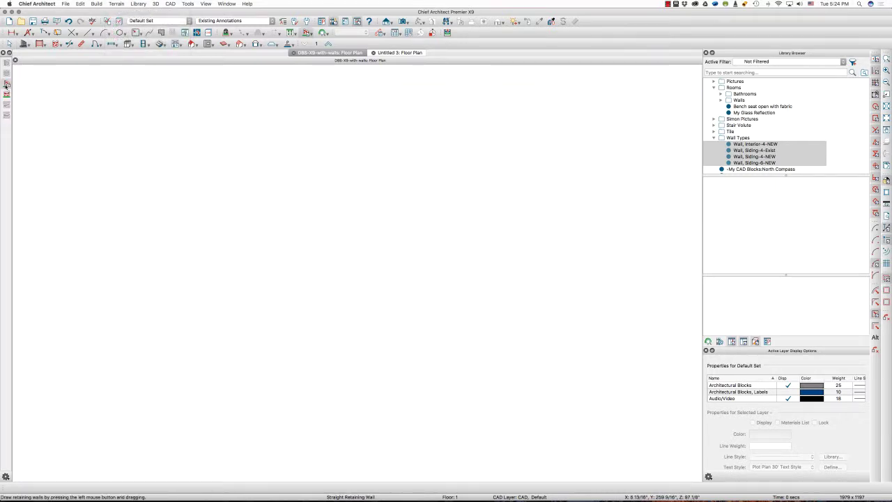
double_click(7, 84)
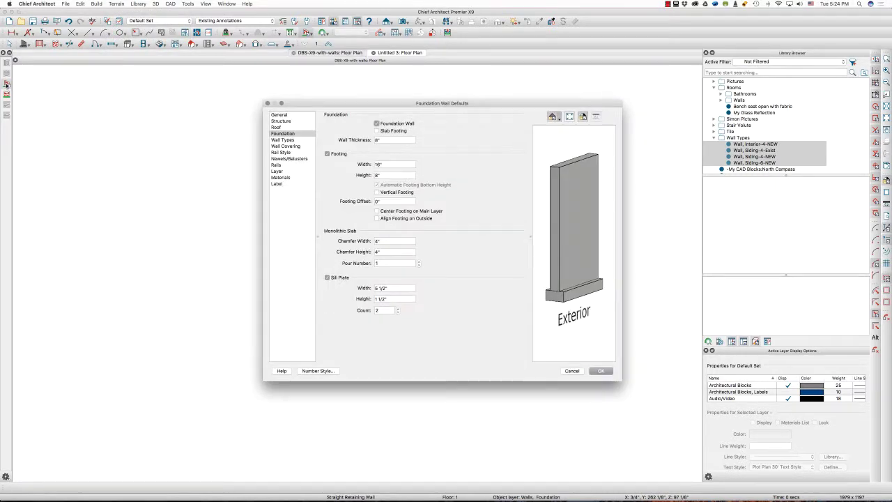
click(283, 139)
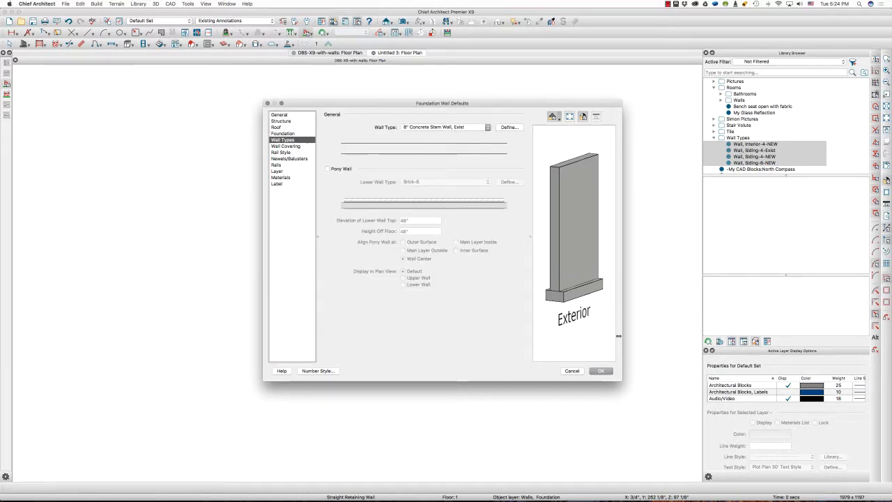
click(600, 371)
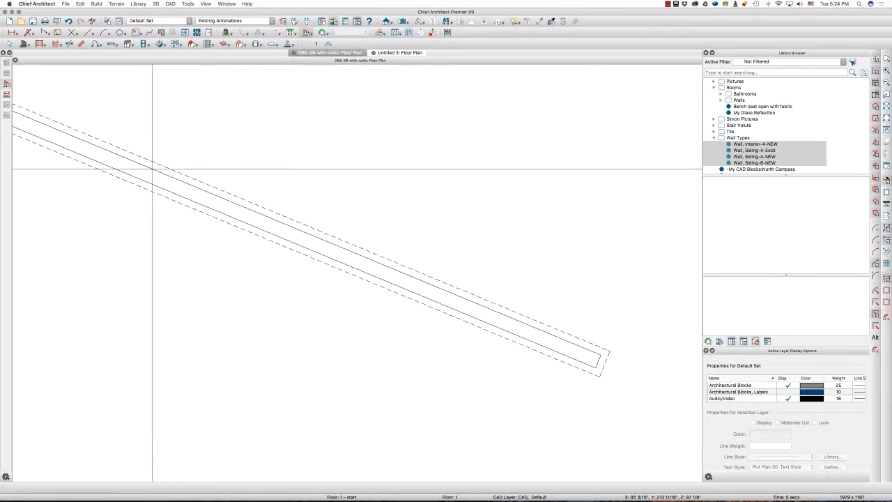
click(157, 179)
key(Delete)
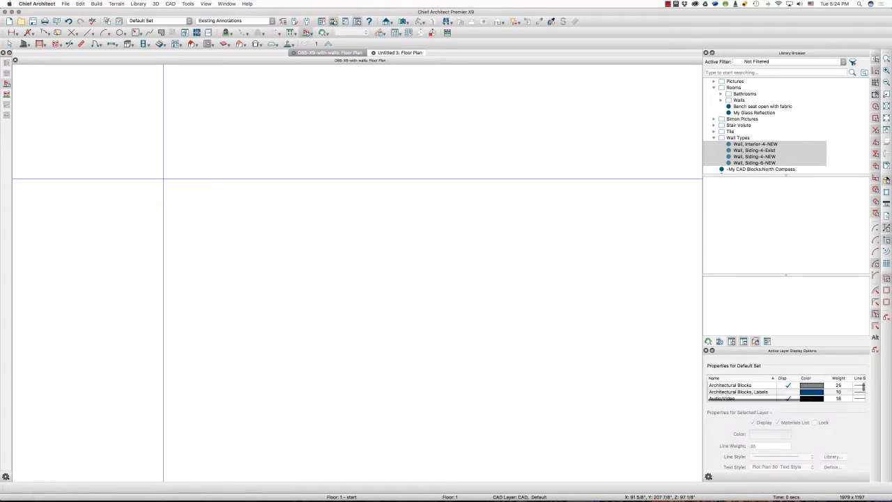
- Check the default wall type used by the curved retaining wall and foundation wall tools
click(6, 94)
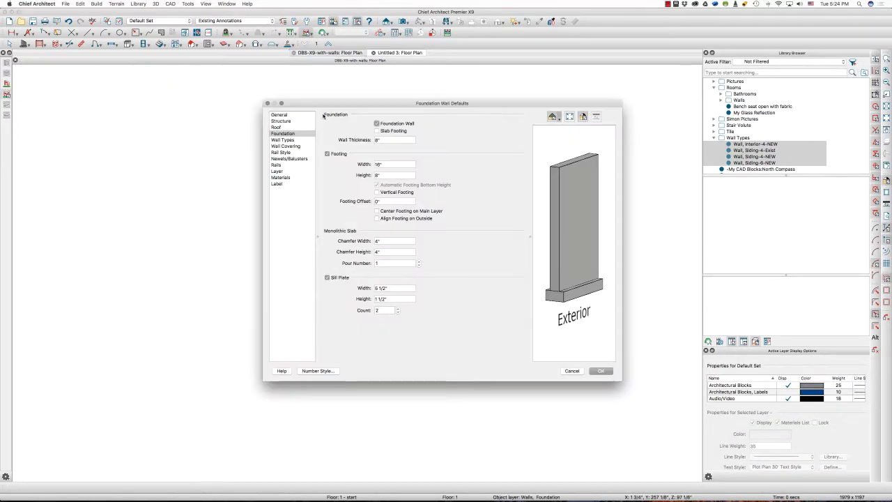
click(304, 140)
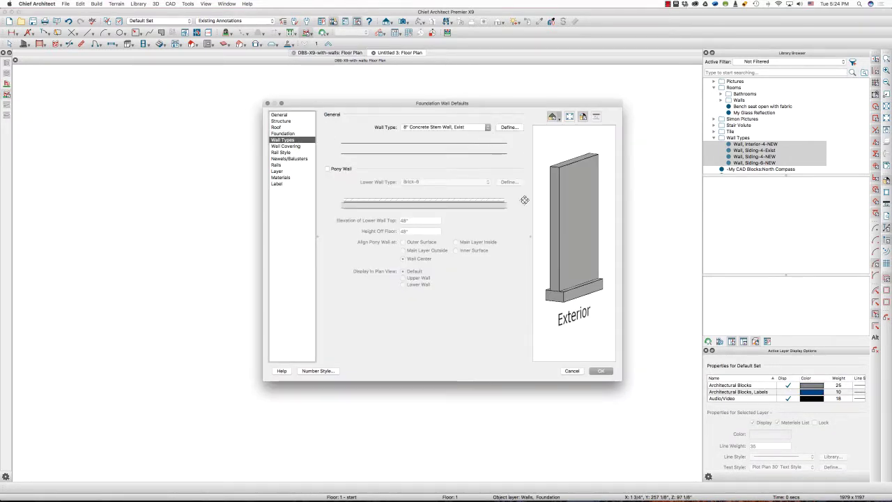
click(600, 371)
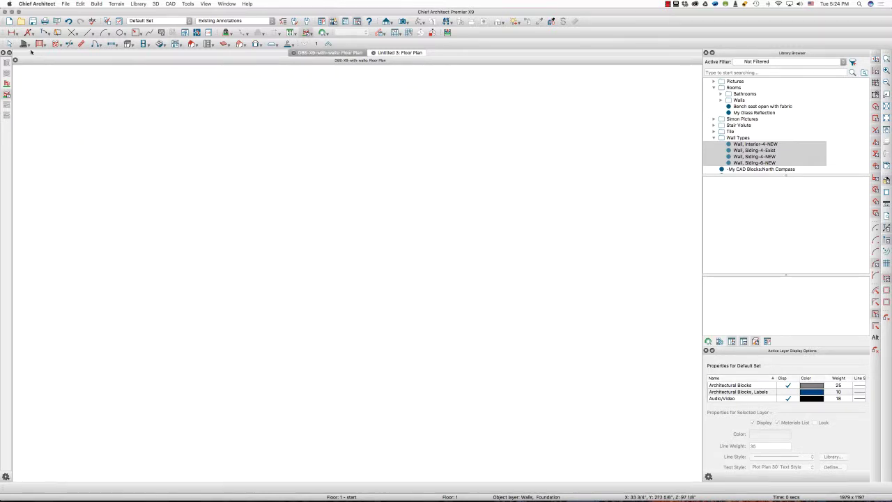
double_click(25, 43)
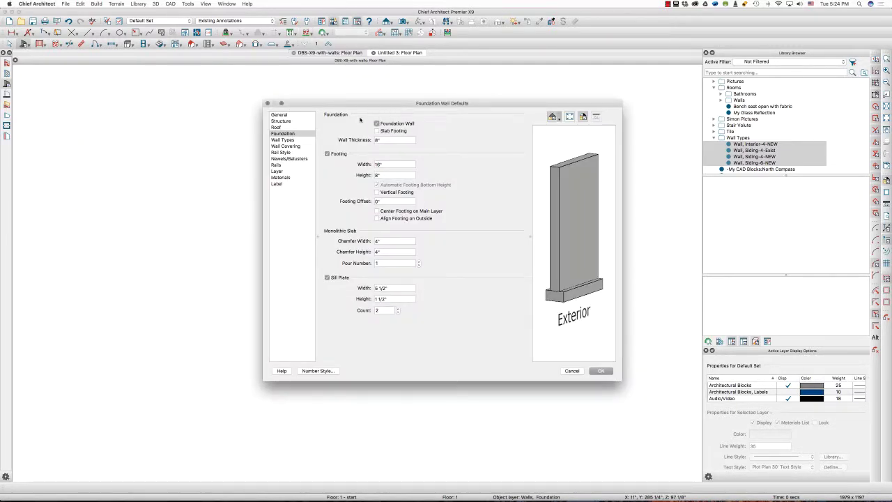
click(304, 140)
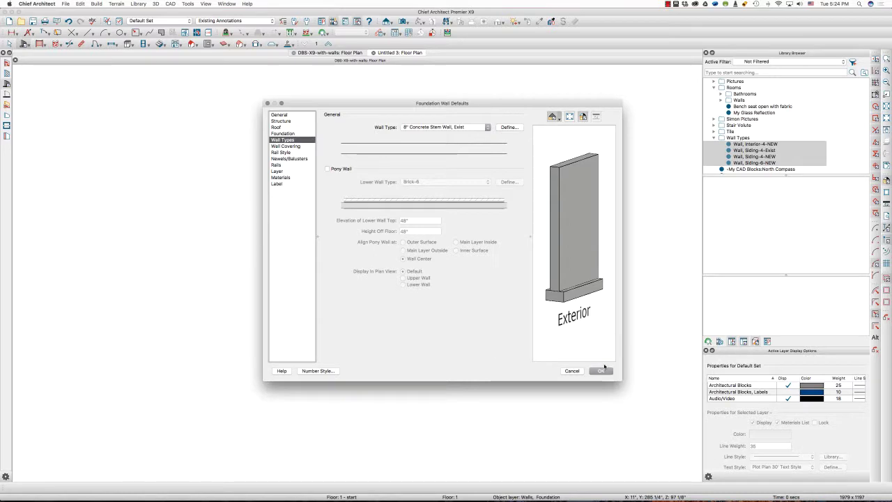
click(602, 370)
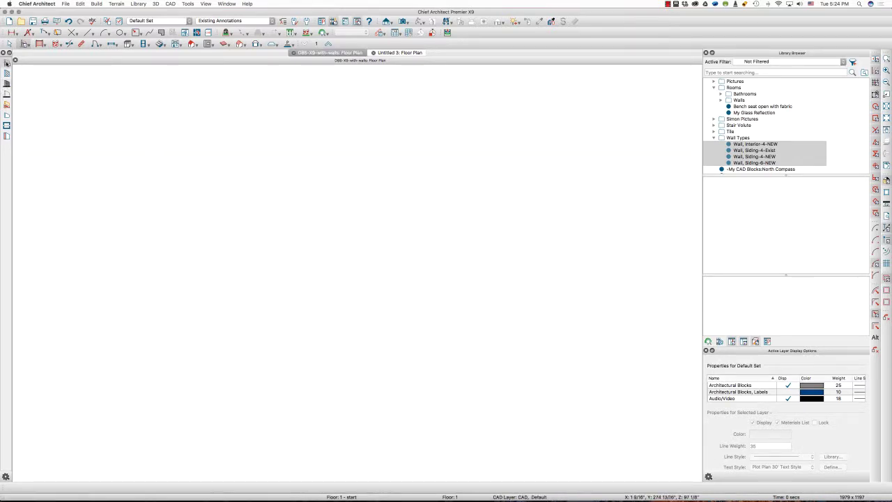
- Open the wall type definitions from the wall types settings of the Exterior Wall defaults
double_click(7, 63)
click(296, 140)
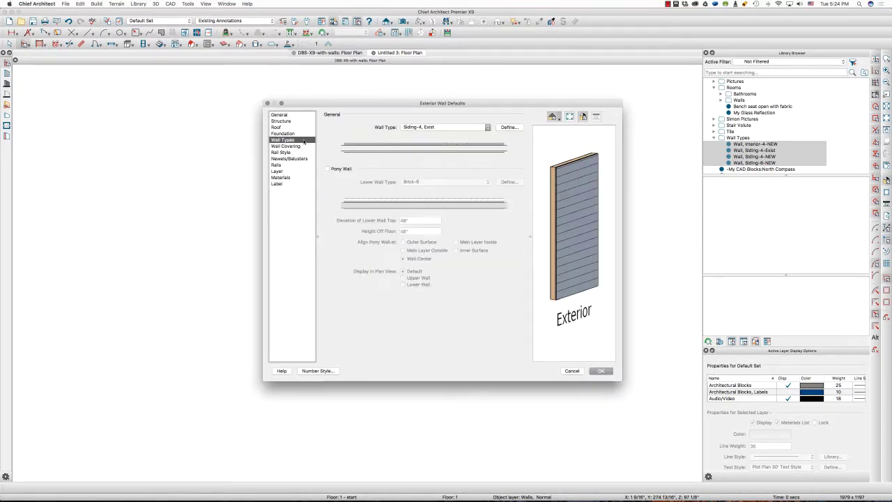
click(509, 126)
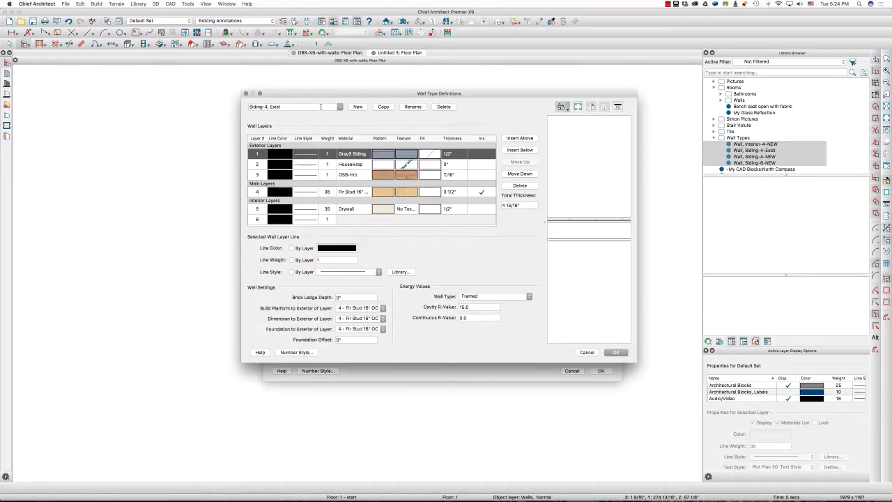
- Try again to delete the 16" Concrete Stem Wall type from the wall type definitions
click(320, 106)
scroll(324, 128, up, 5)
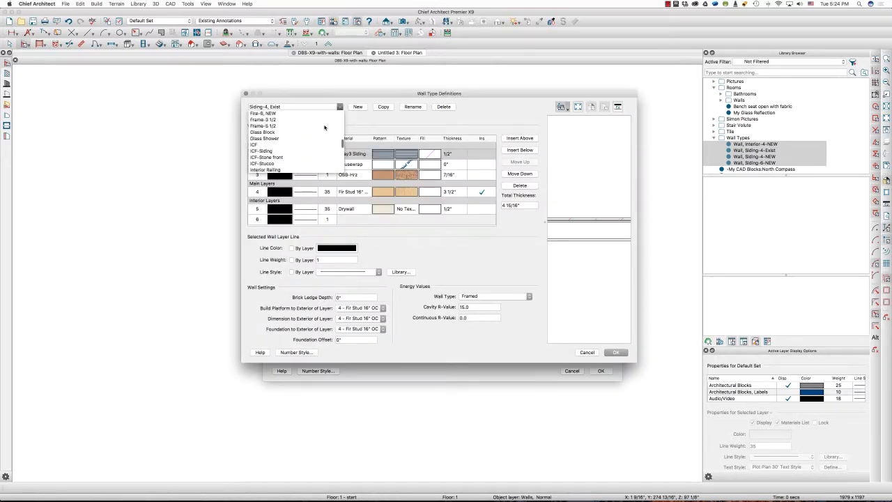
scroll(324, 128, up, 6)
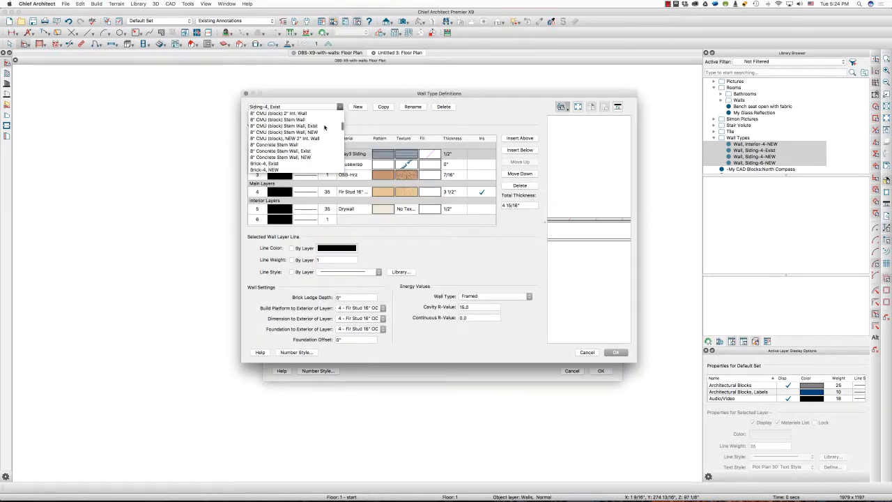
scroll(324, 128, up, 4)
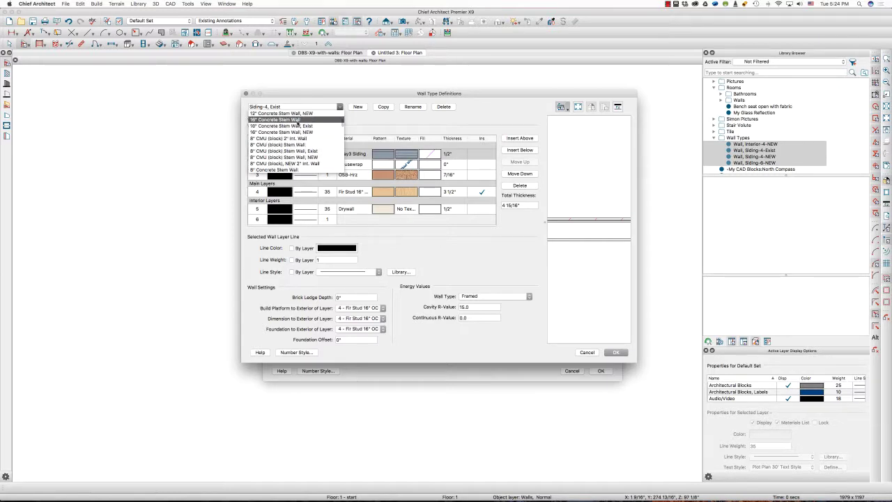
click(324, 119)
click(442, 107)
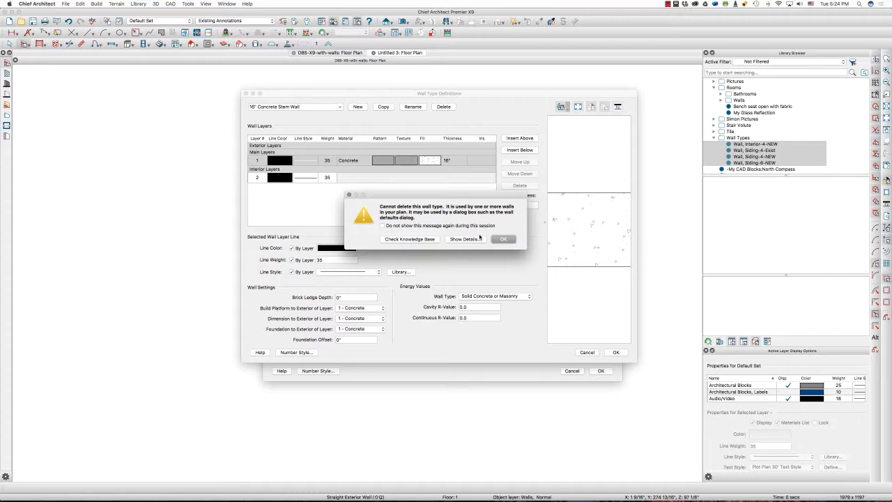
click(503, 239)
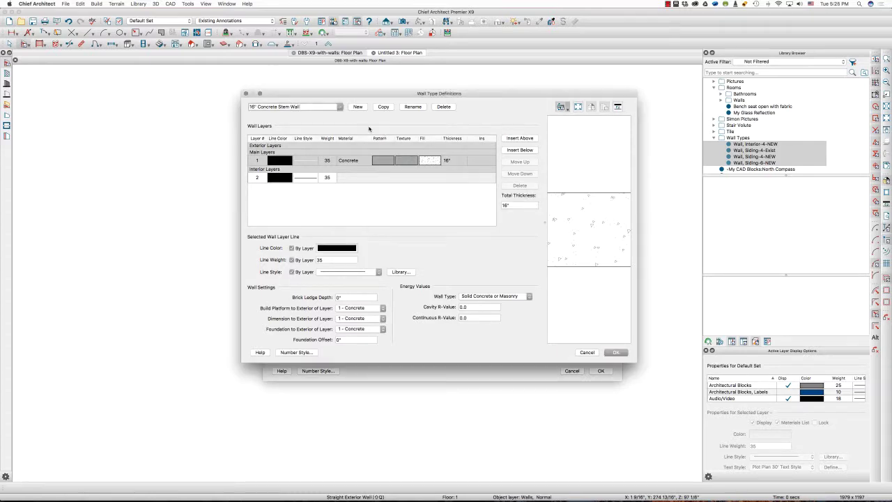
- Delete the 8" CMU (block) 2" Int. Wall and 8" CMU (block) Stem Wall types, and bring up the remaining wall type list
click(339, 106)
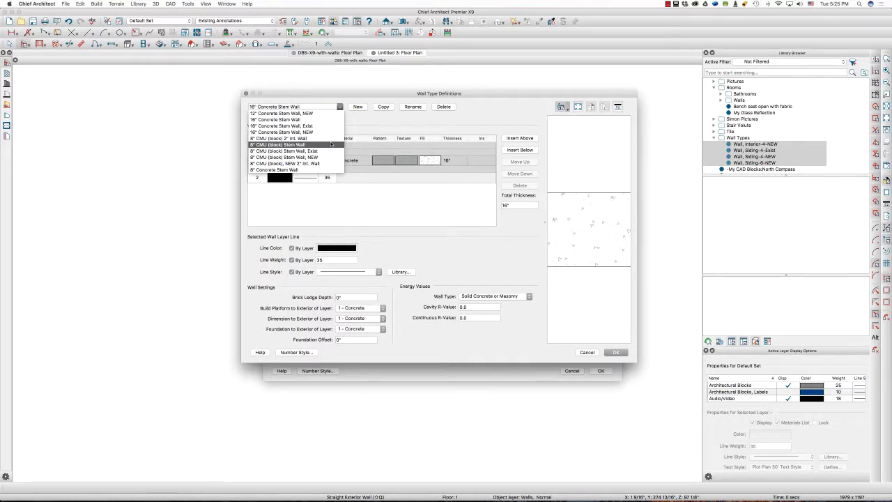
click(331, 138)
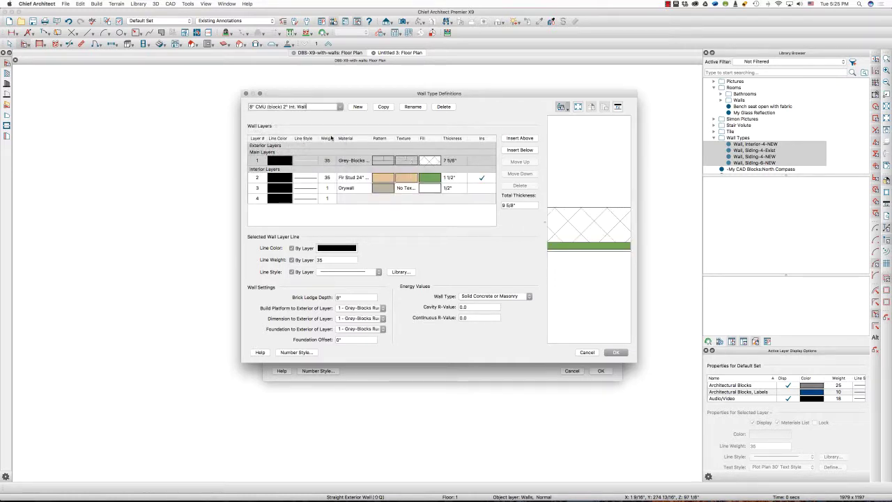
click(443, 106)
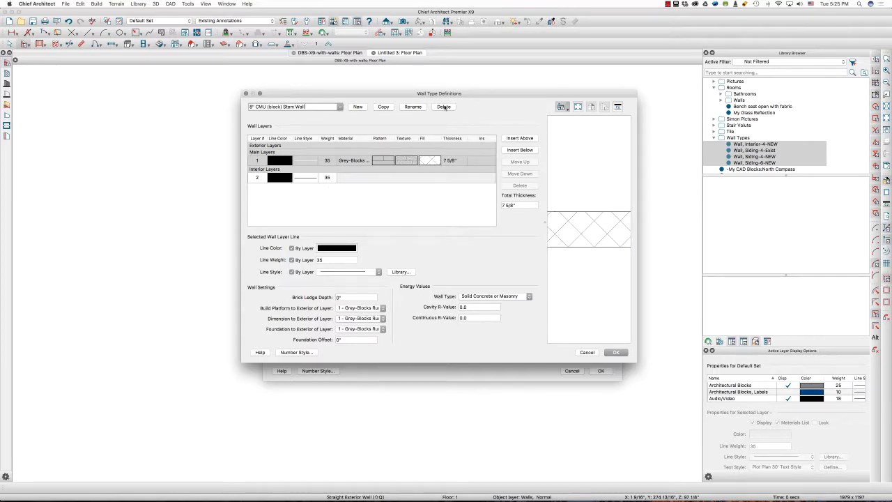
click(444, 107)
click(338, 108)
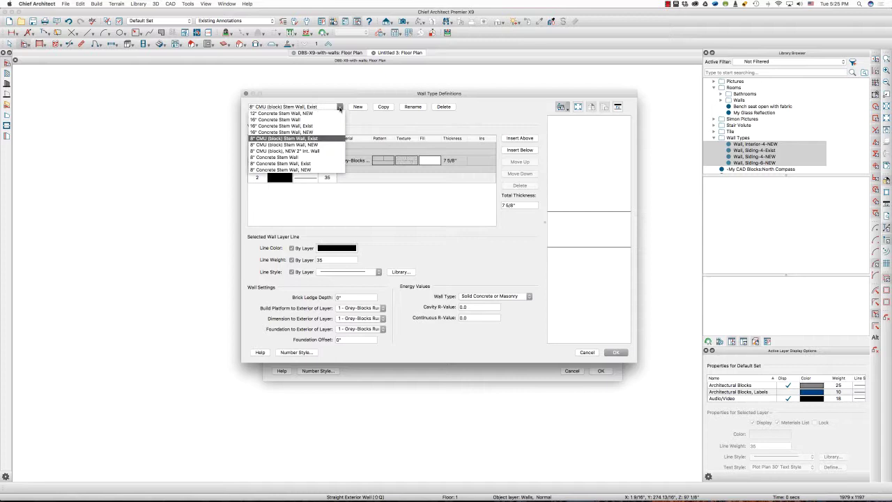
- Delete the 8" Concrete Stem Wall type from the wall type definitions
click(330, 150)
click(341, 108)
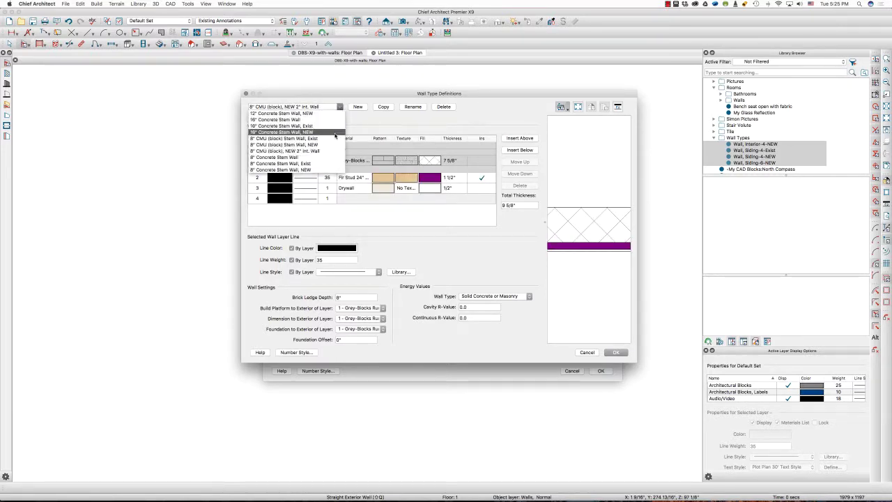
click(330, 160)
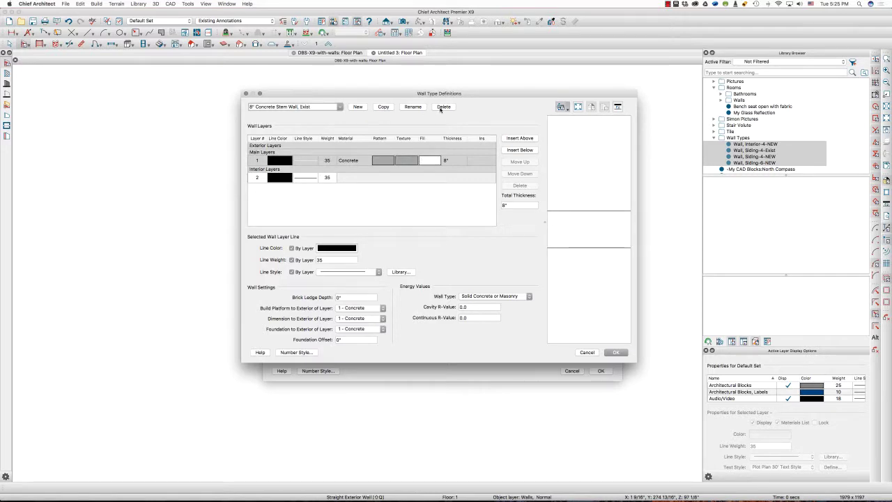
- Try to delete the Brick-6 wall type after looking at the Brick-4, Exist definition
click(339, 108)
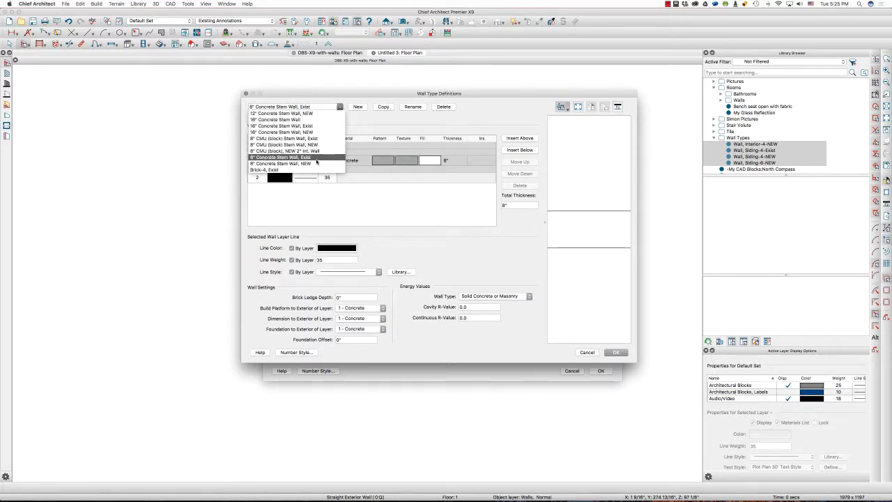
scroll(315, 163, down, 3)
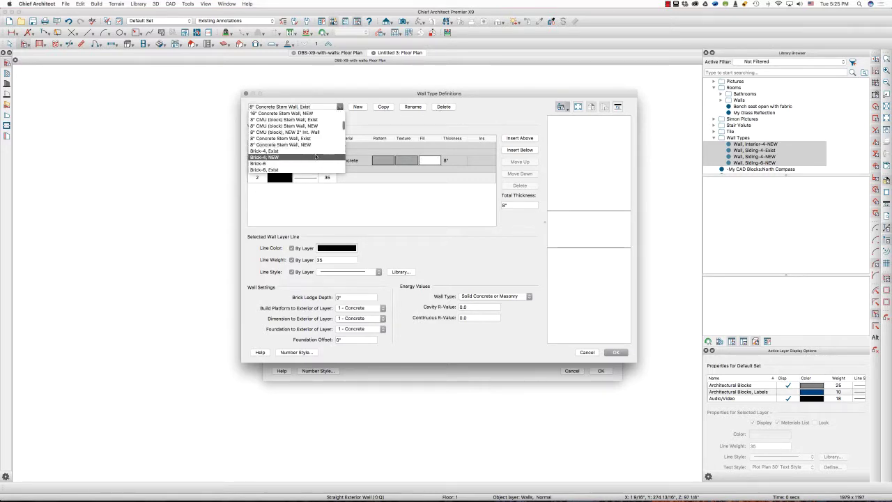
click(315, 152)
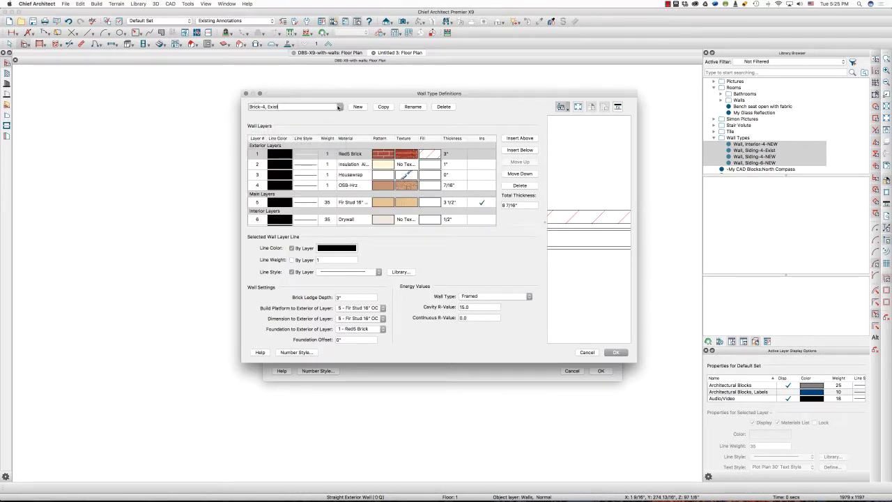
click(338, 106)
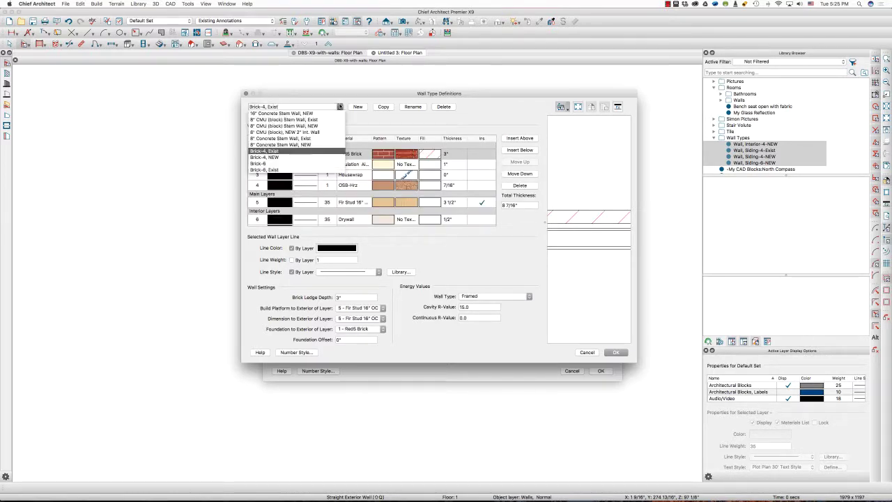
click(324, 164)
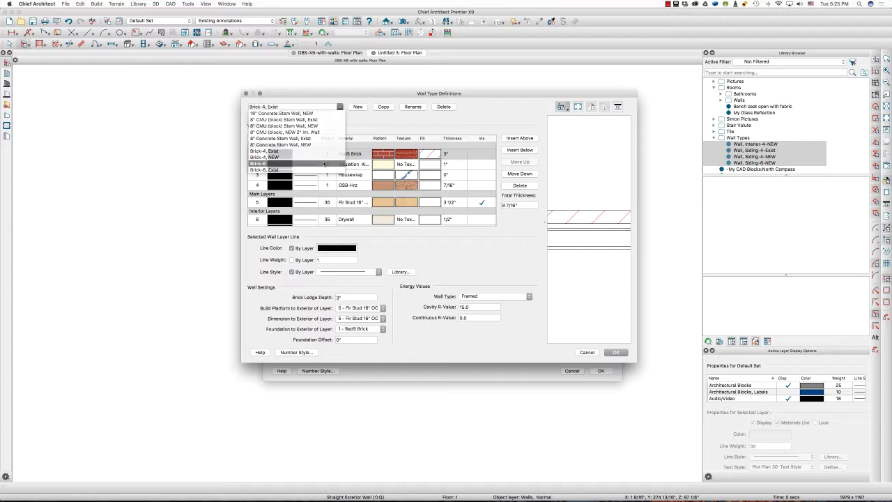
click(443, 107)
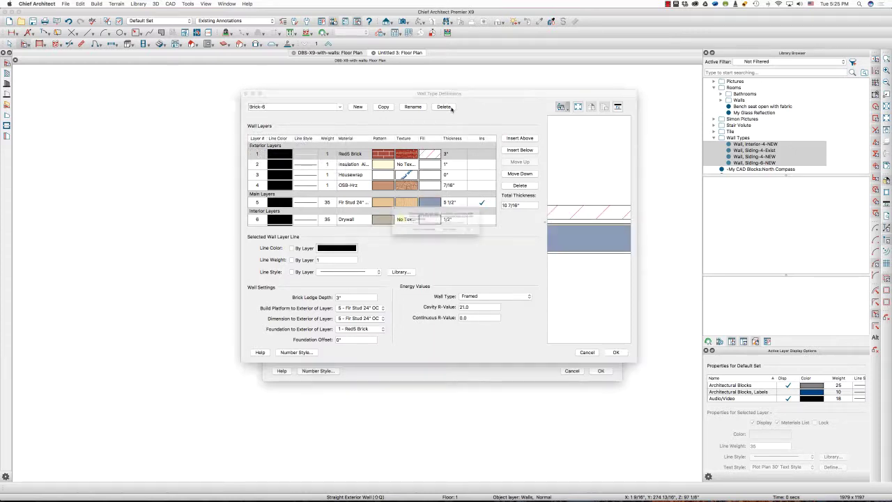
click(493, 241)
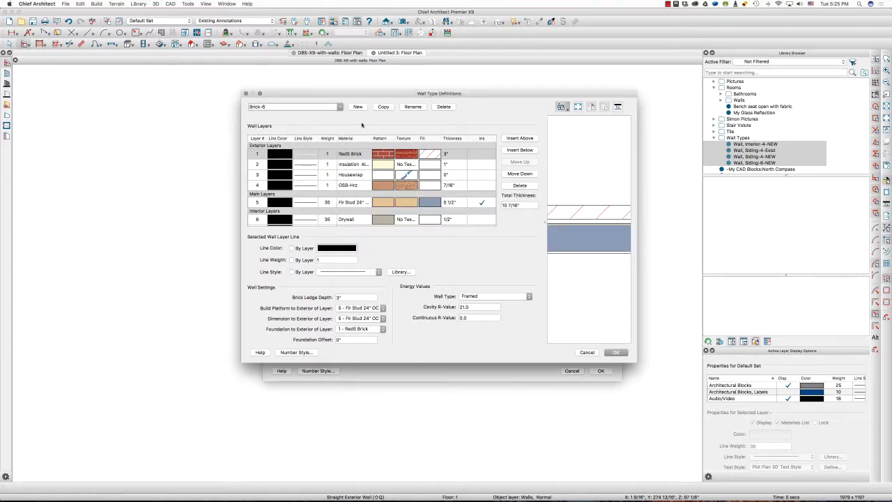
- Review the layer definitions of the Deck Railing/Fence and CBS wall types
click(334, 107)
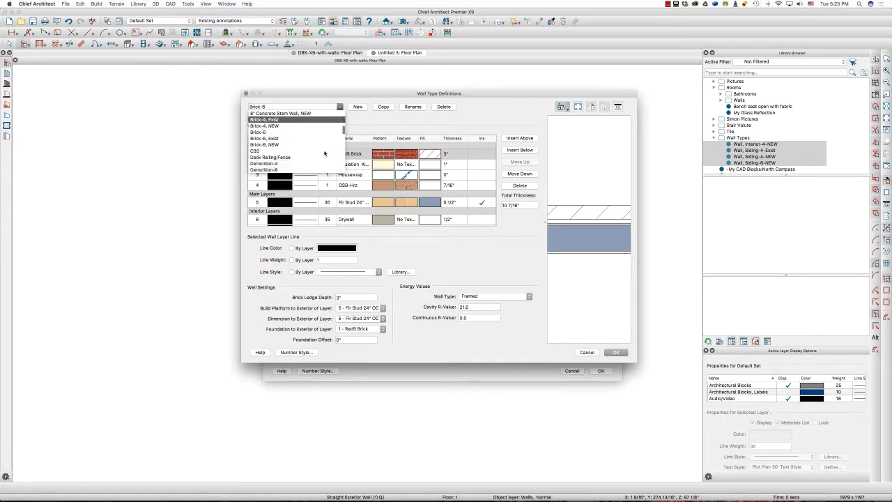
click(319, 133)
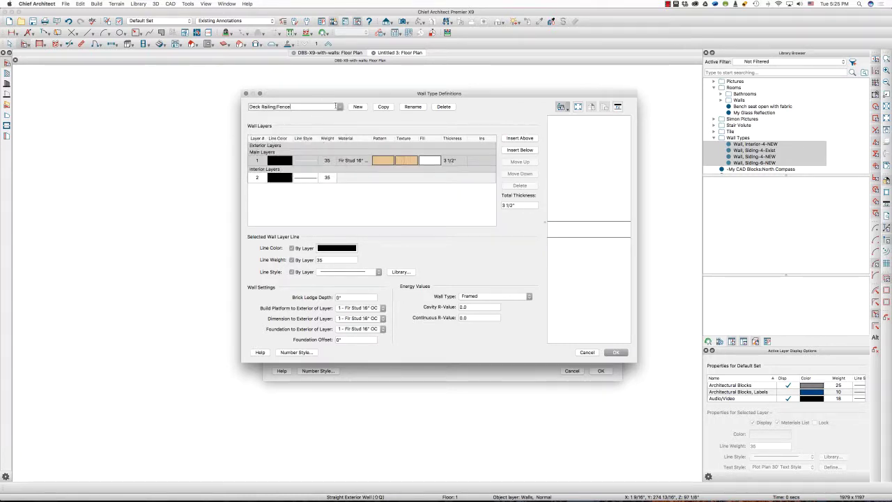
click(340, 107)
click(322, 153)
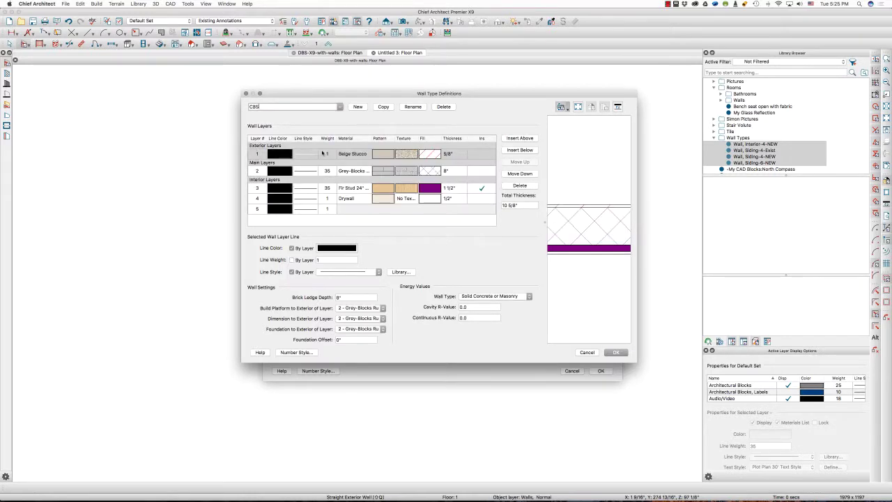
click(339, 106)
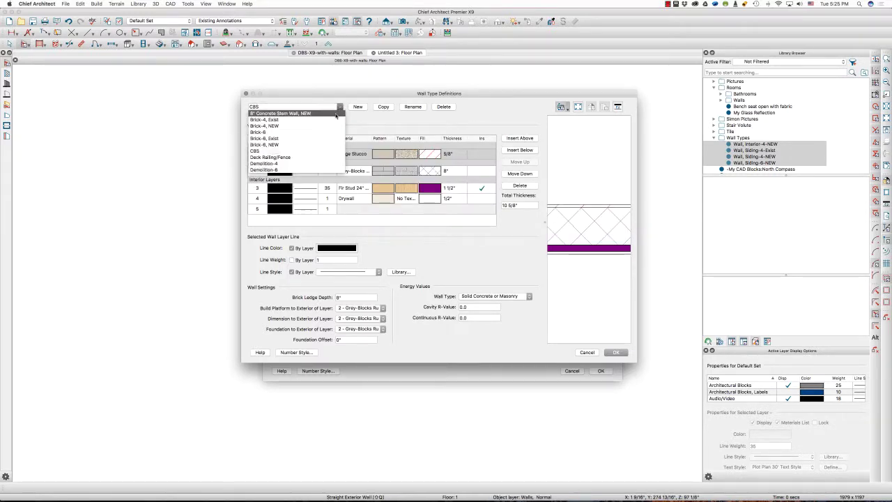
- Compare the Demolition-4 and Demolition-6 wall types and delete both from the definitions
click(323, 153)
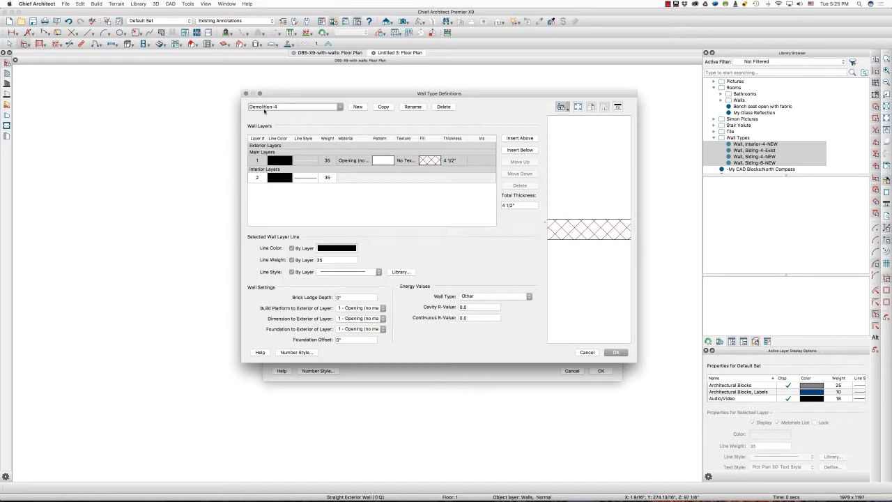
click(333, 107)
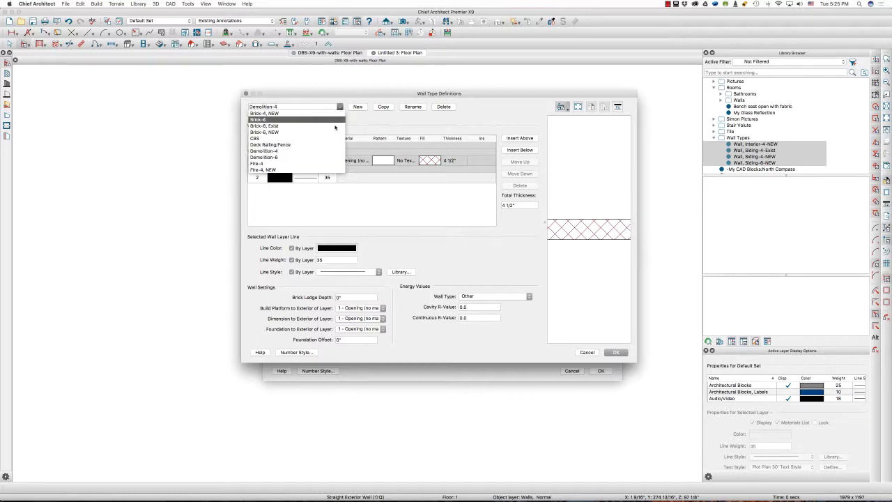
click(328, 157)
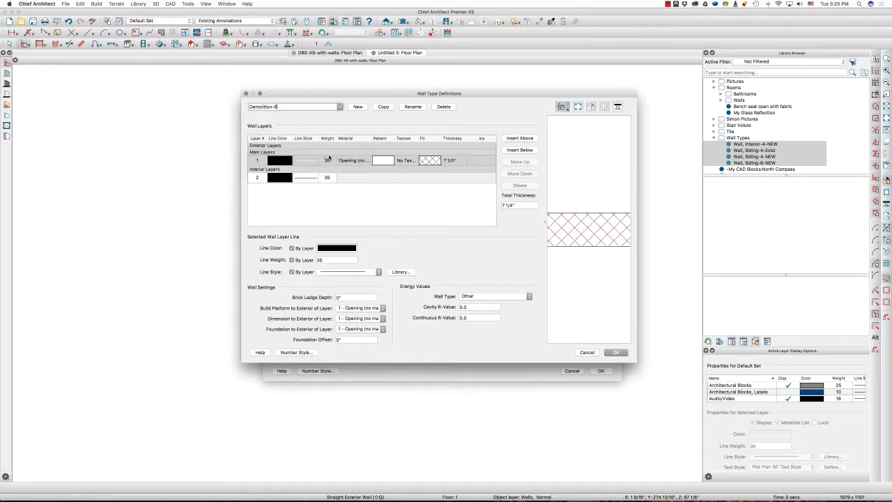
click(341, 108)
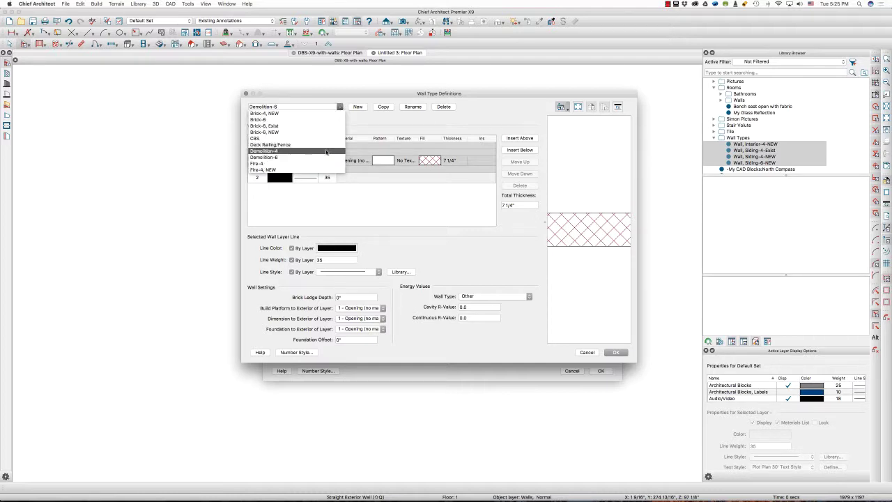
click(328, 151)
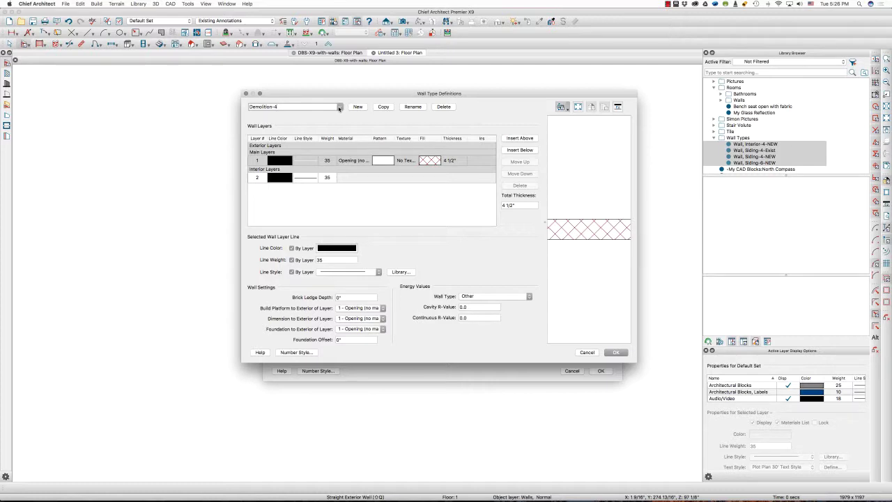
click(443, 107)
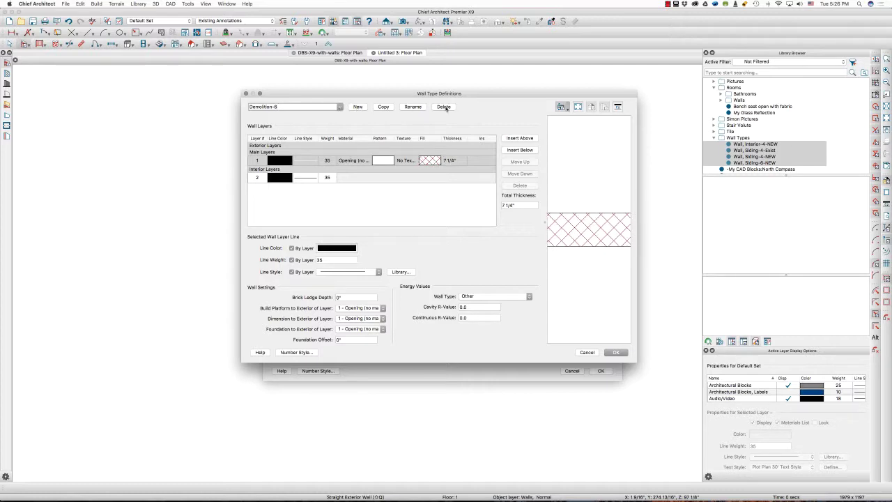
click(444, 108)
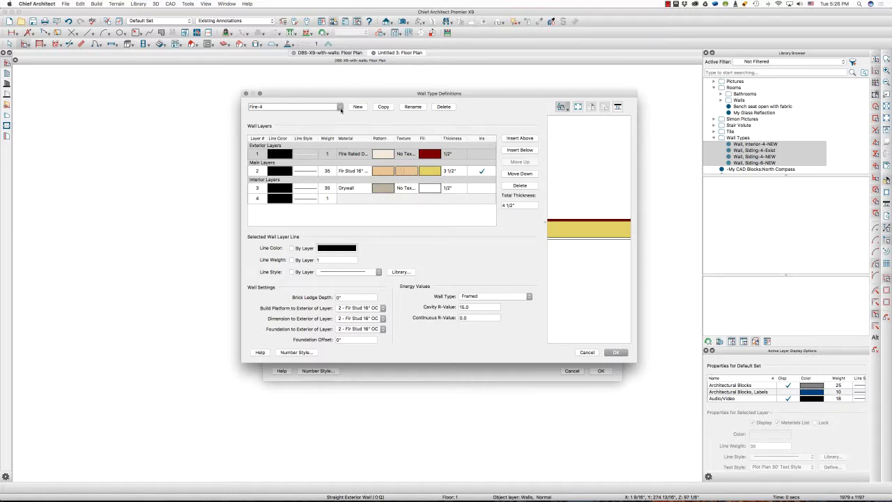
- Delete the stock Fire-4 and Fire-6 wall types, keeping Fire-4, NEW and Fire-6, NEW
click(339, 107)
click(328, 158)
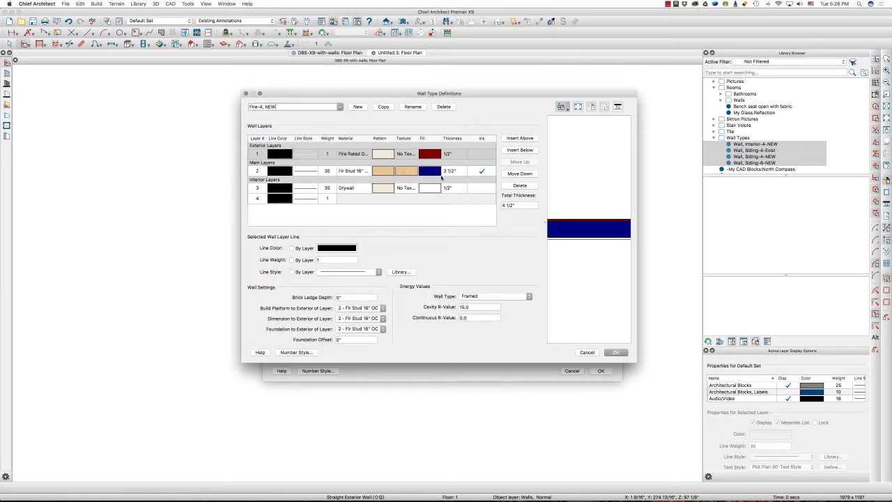
click(339, 108)
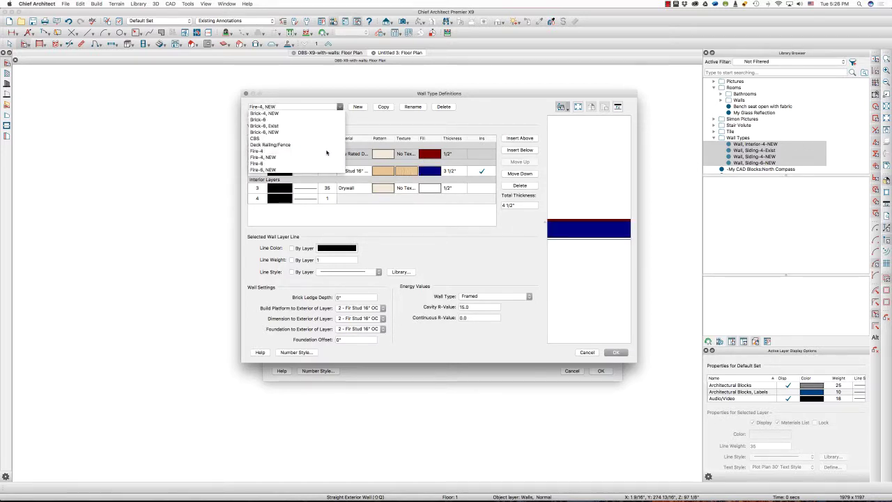
click(278, 148)
click(447, 108)
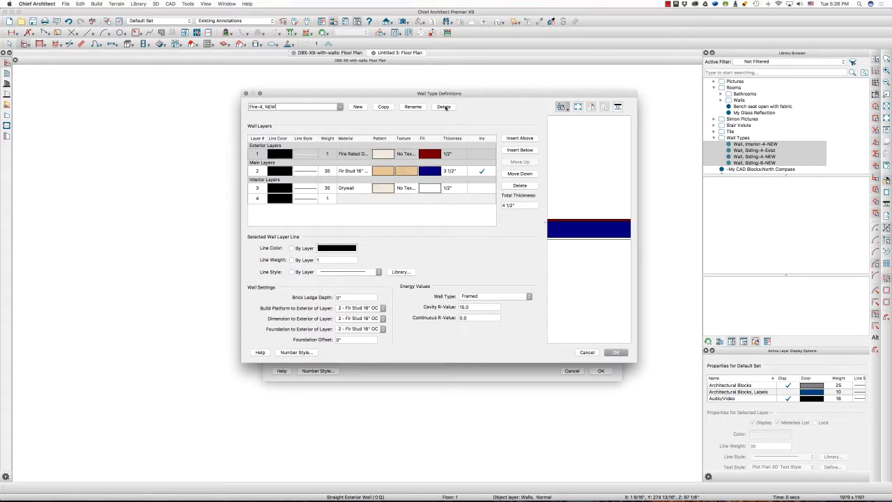
click(340, 108)
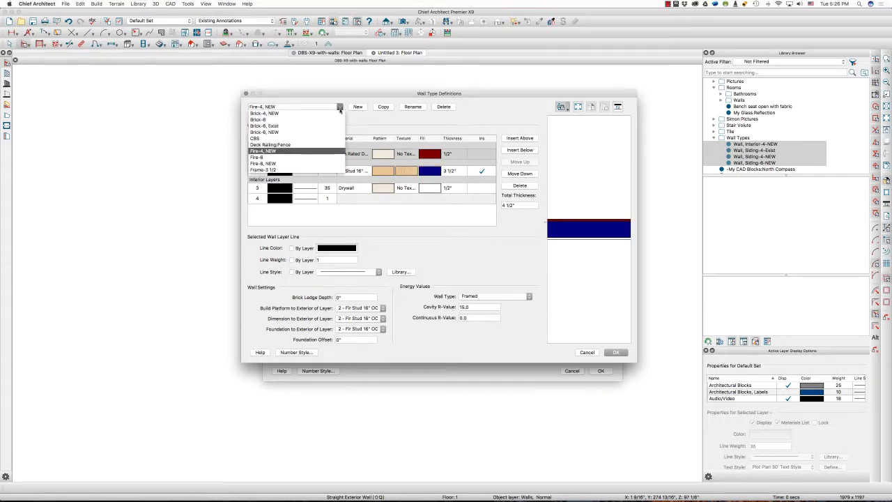
click(329, 158)
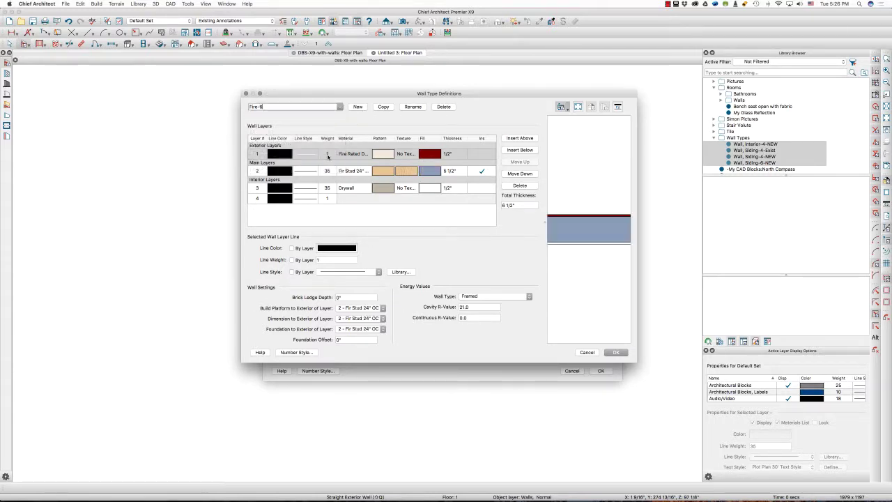
click(446, 108)
- Review the layer definitions of the Frame-3 1/2, Frame-5 1/2 and Glass Shower wall types
click(340, 108)
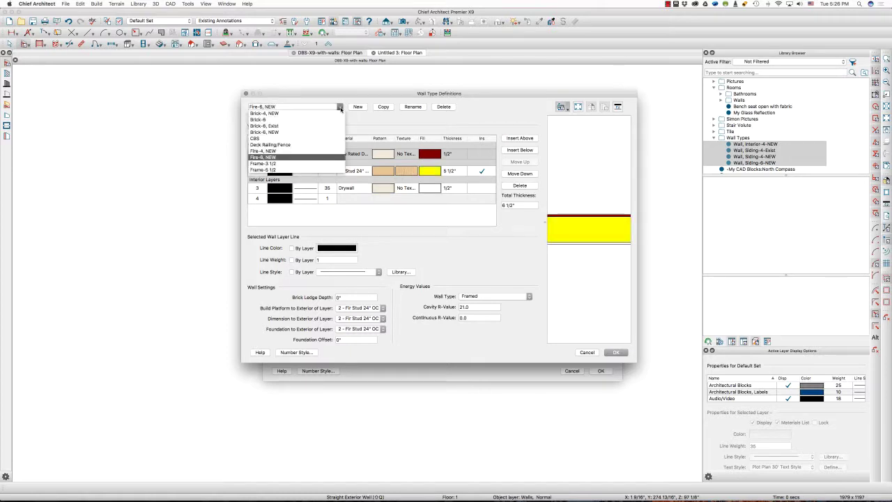
click(330, 162)
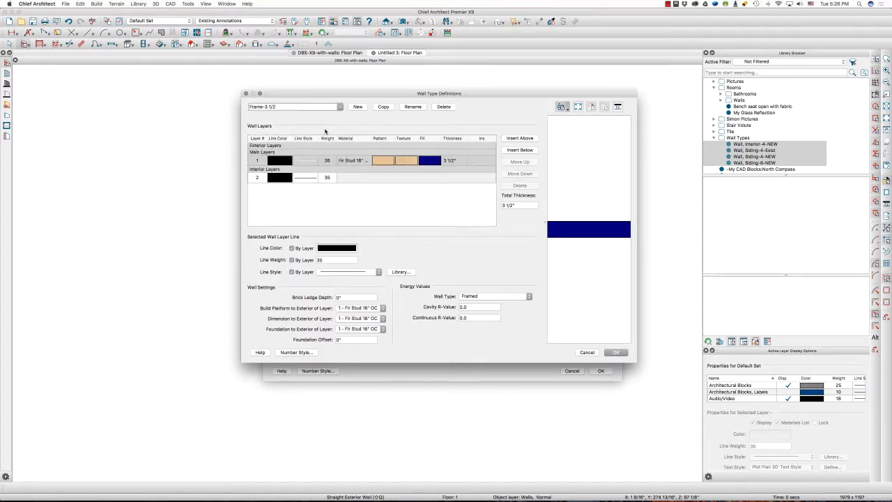
click(340, 108)
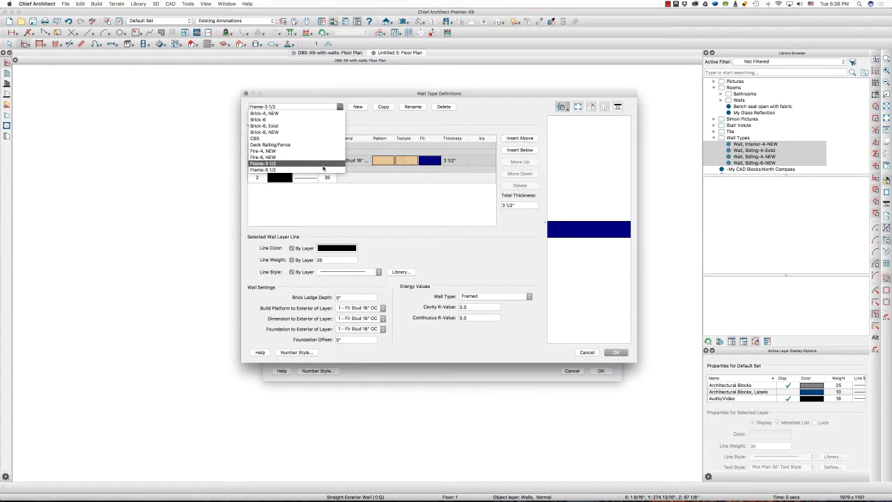
click(322, 167)
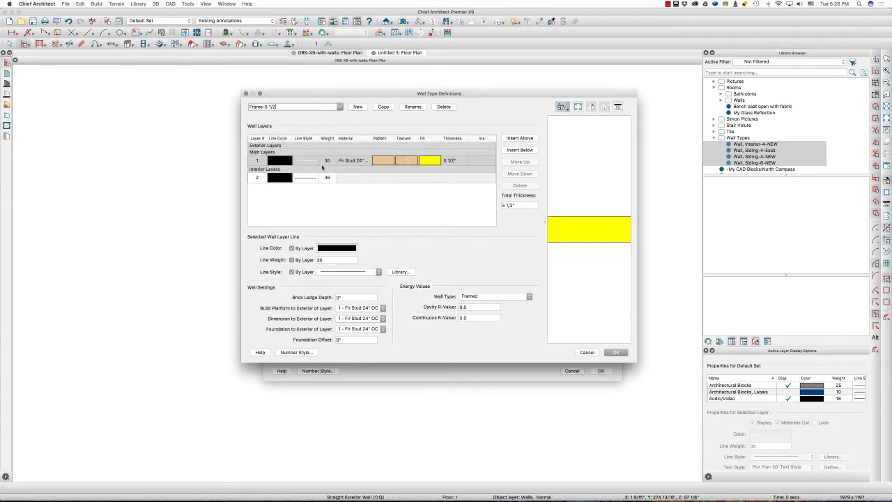
click(340, 107)
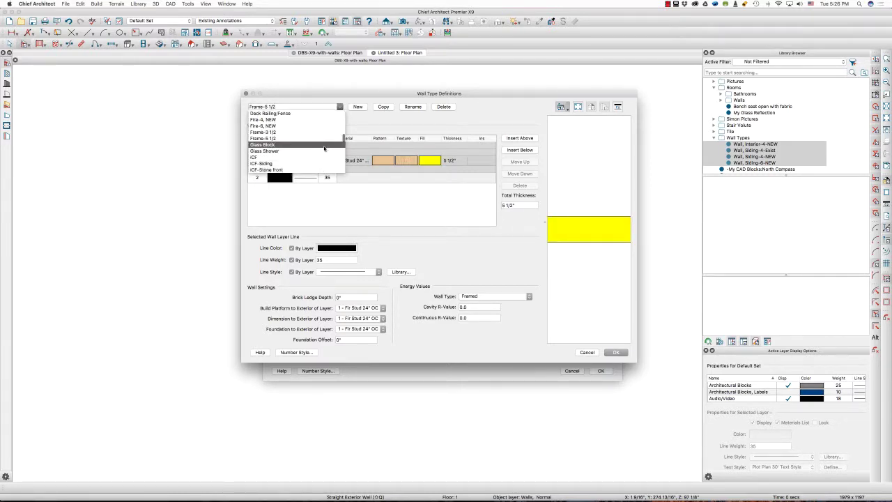
click(323, 150)
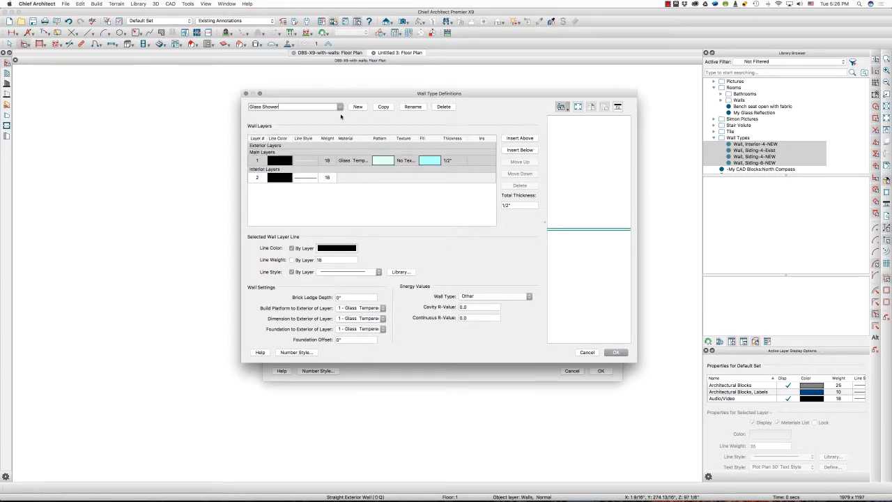
- Review the layer definitions of the ICF, ICF-Siding and ICF-Stone front wall types
click(340, 107)
click(328, 158)
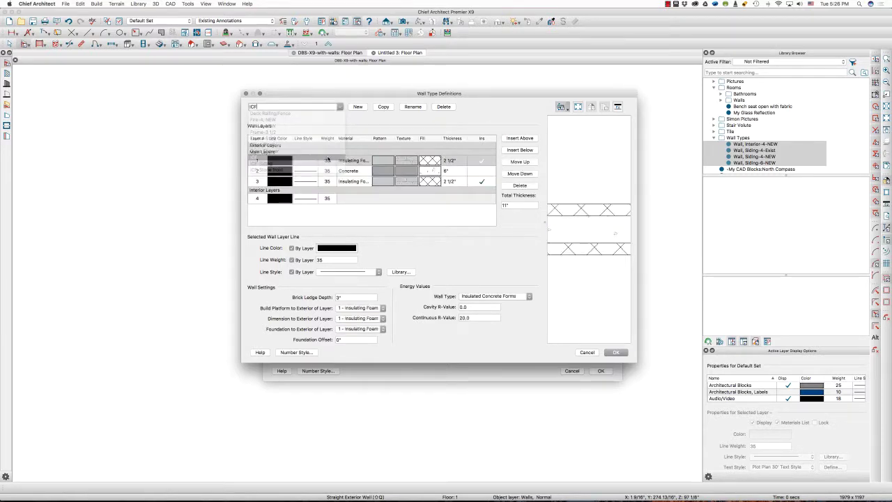
click(339, 107)
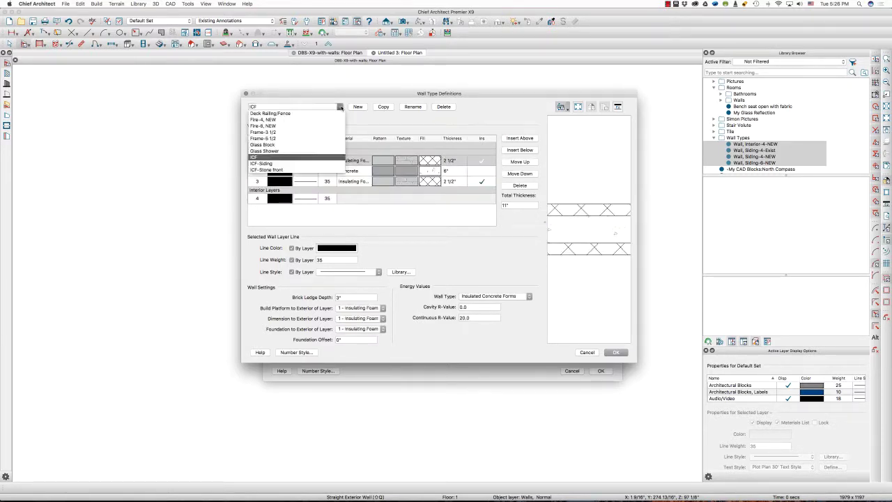
click(323, 162)
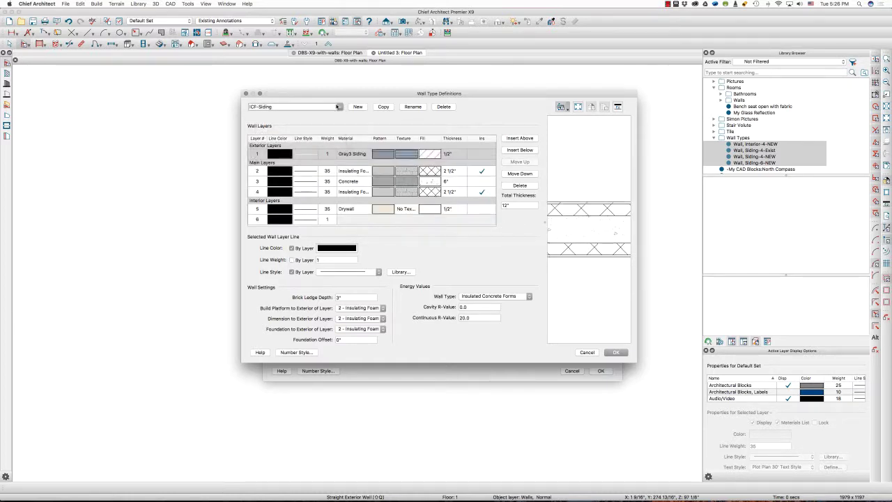
click(337, 107)
click(328, 169)
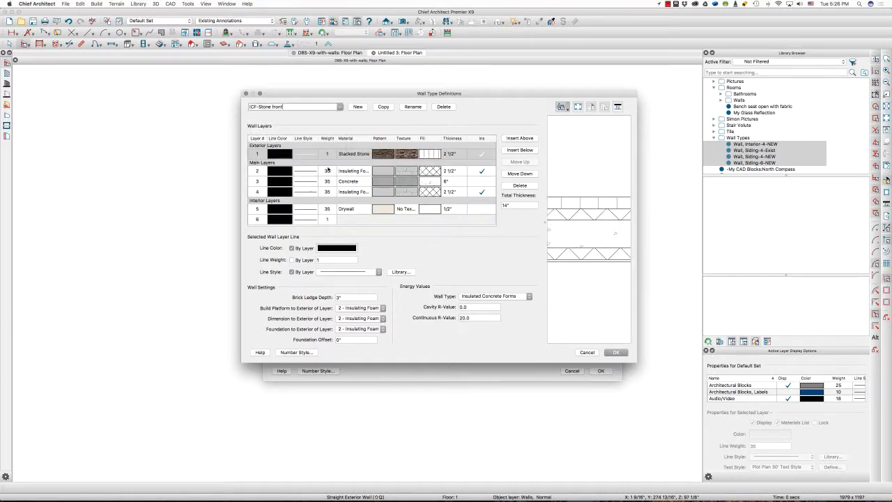
- Compare the layer definitions of the Interior Railing and Interior Railing_2 wall types
click(339, 106)
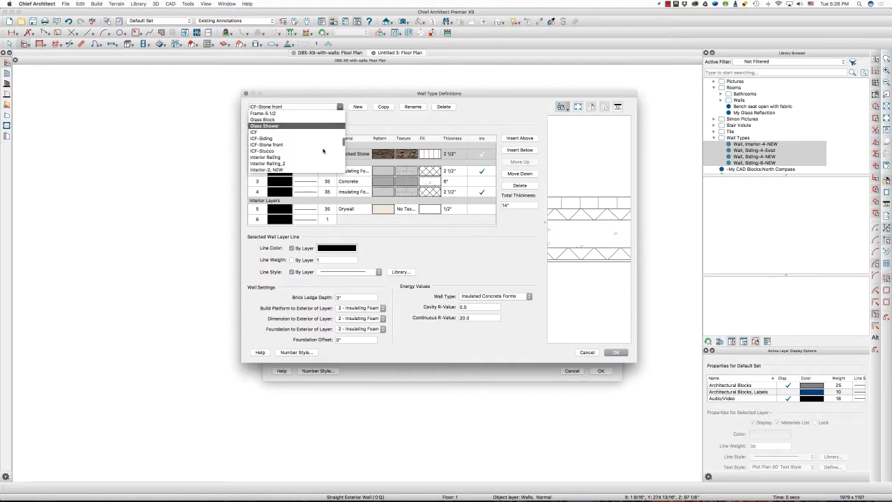
scroll(323, 150, down, 1)
click(321, 154)
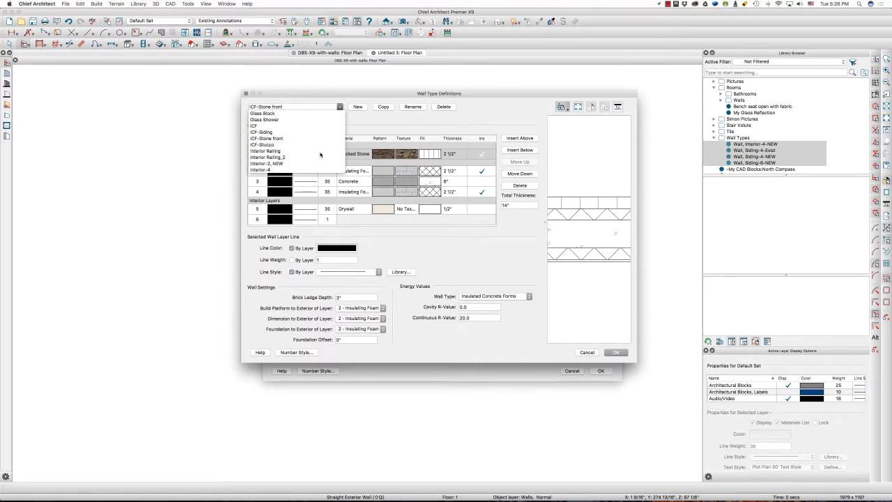
click(335, 106)
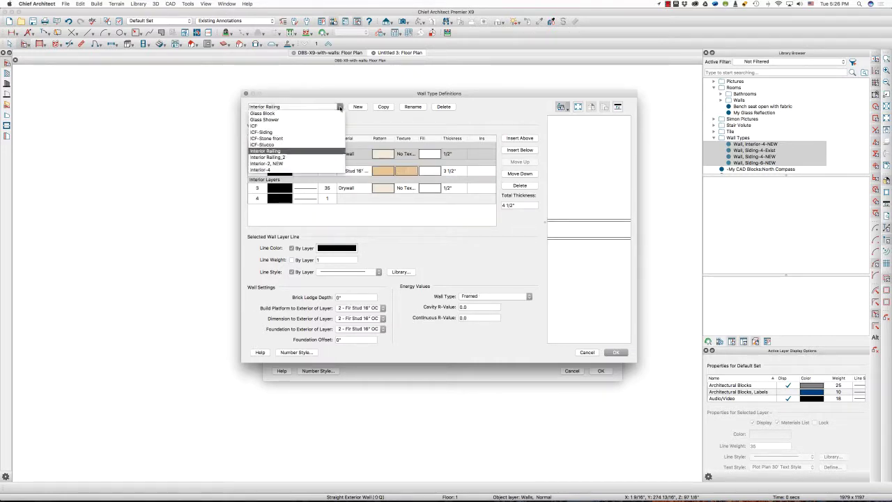
click(322, 157)
click(334, 107)
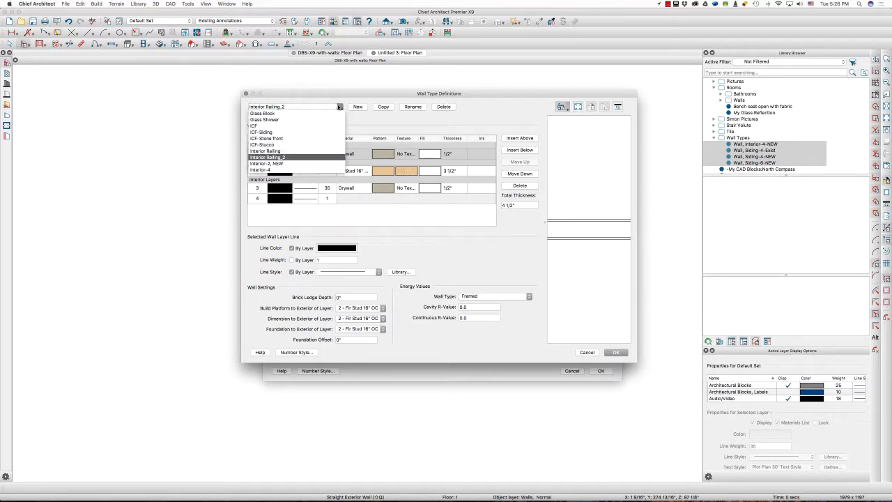
click(327, 151)
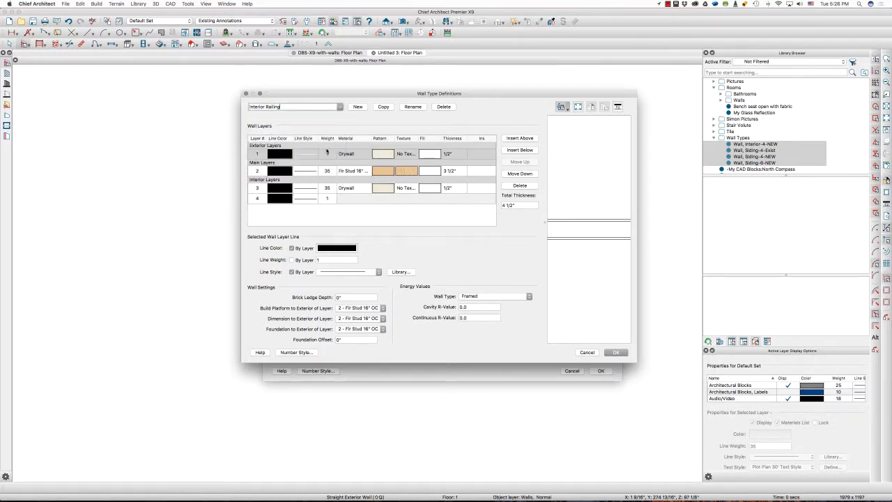
- Try to delete the Interior Railing_2 wall type from the definitions
click(337, 107)
click(324, 156)
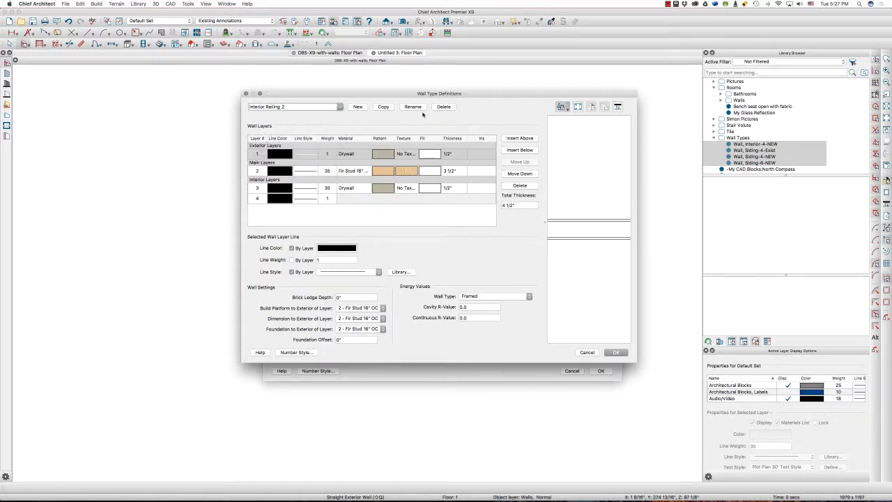
click(443, 107)
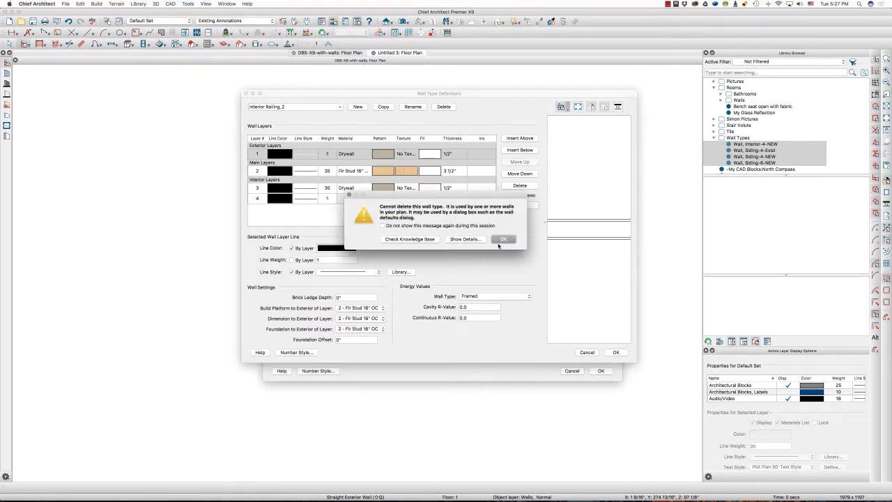
click(500, 241)
- Check the Interior-2, NEW wall definition and try to delete the stock Interior-4 wall type
click(338, 106)
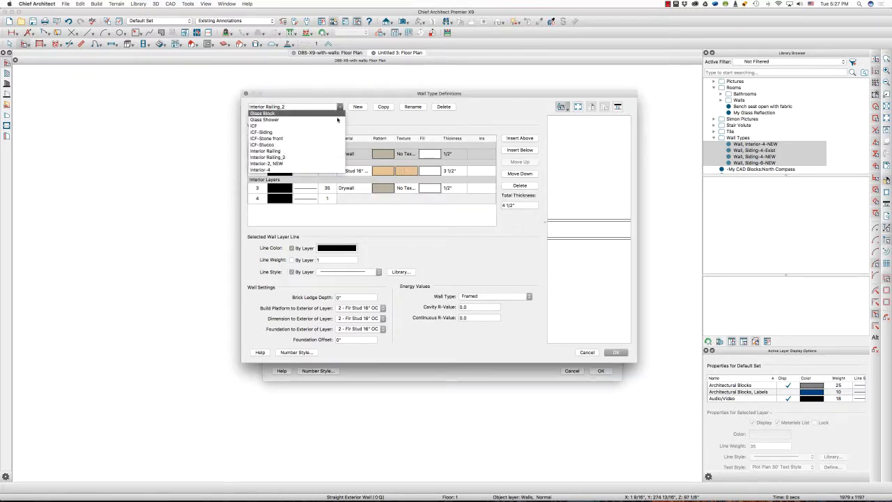
click(331, 165)
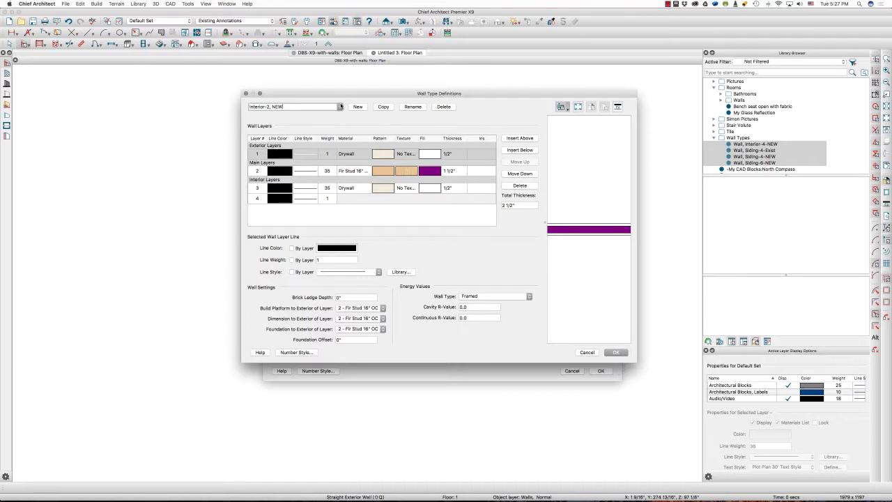
click(340, 106)
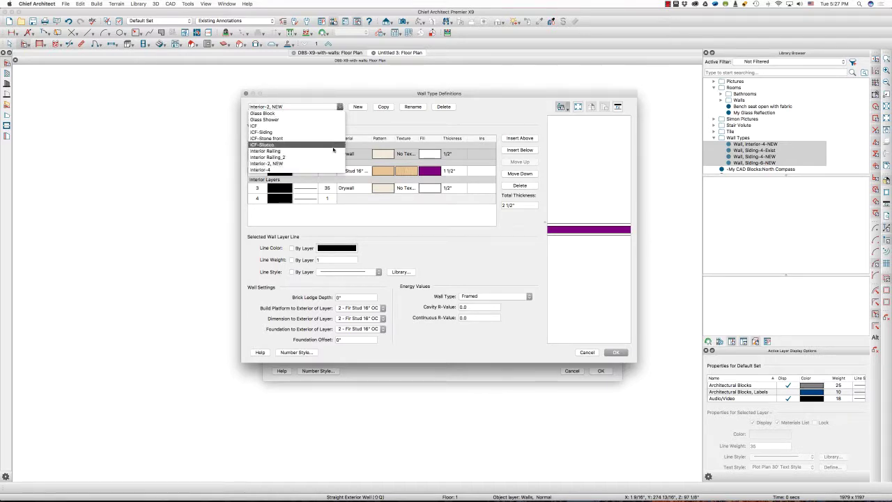
scroll(325, 160, down, 3)
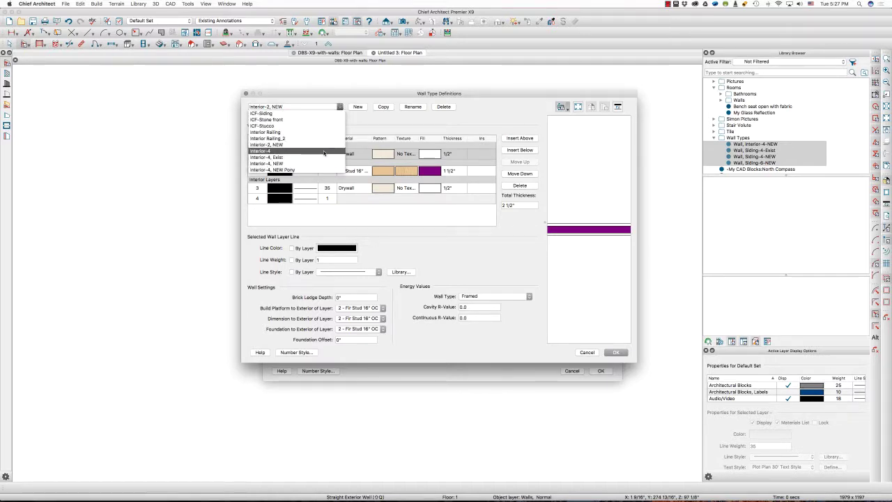
click(323, 151)
click(450, 108)
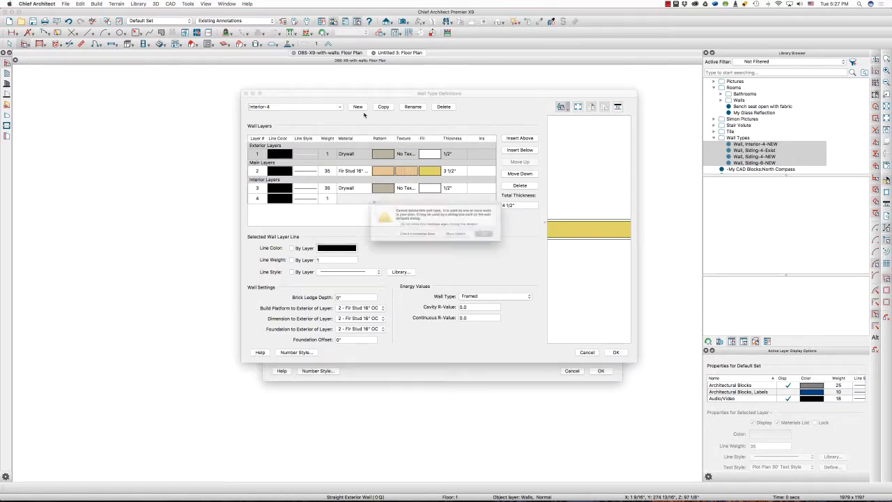
click(502, 240)
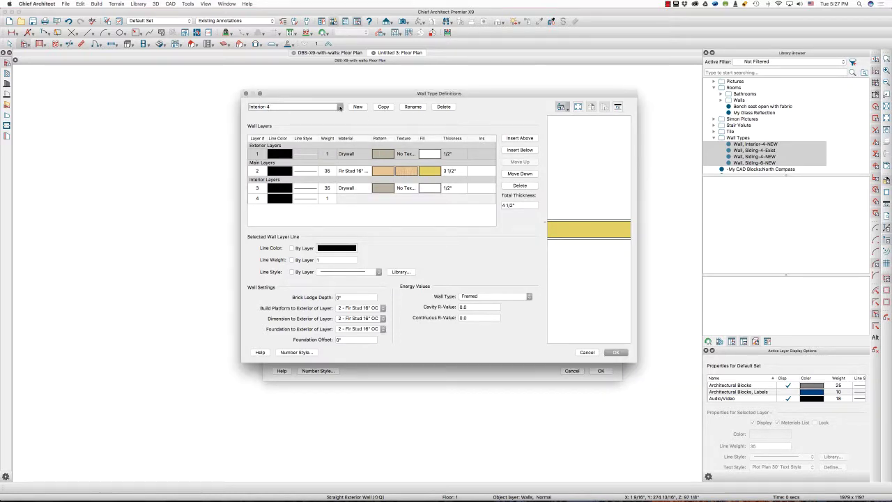
- Delete the stock Interior-6 wall type, keeping Interior-6, Exist and Interior-6, NEW
click(339, 107)
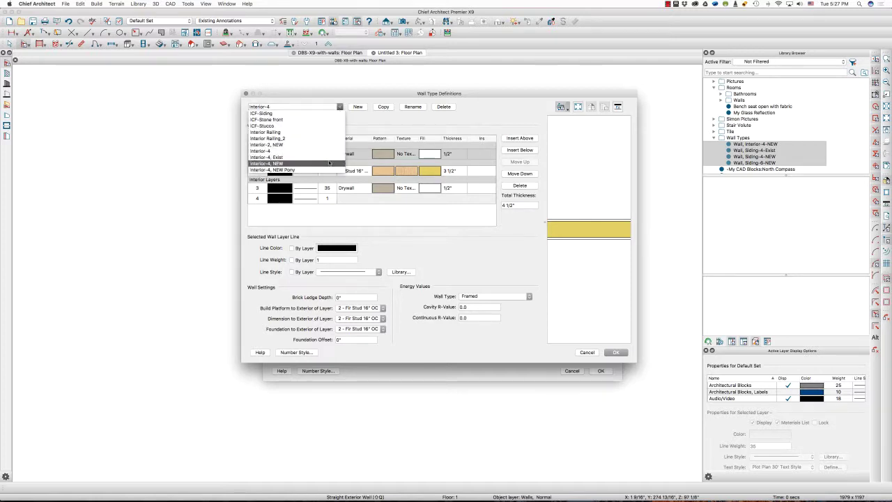
scroll(330, 159, down, 3)
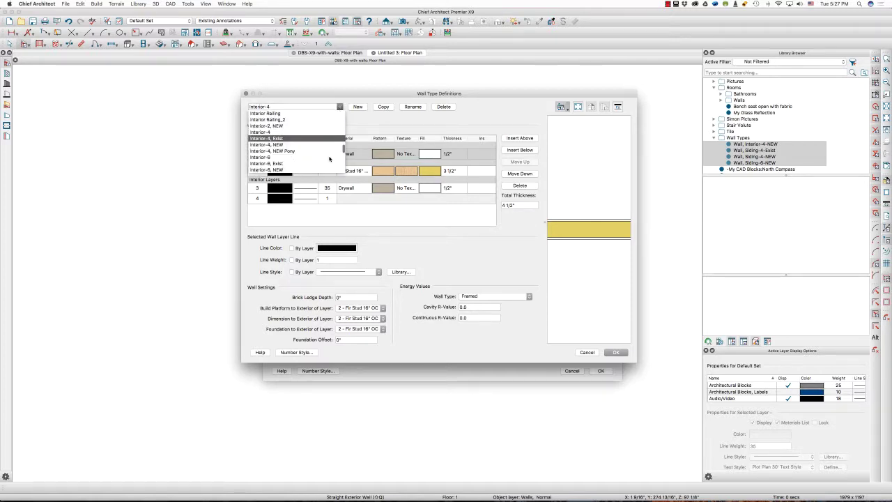
click(318, 153)
click(443, 106)
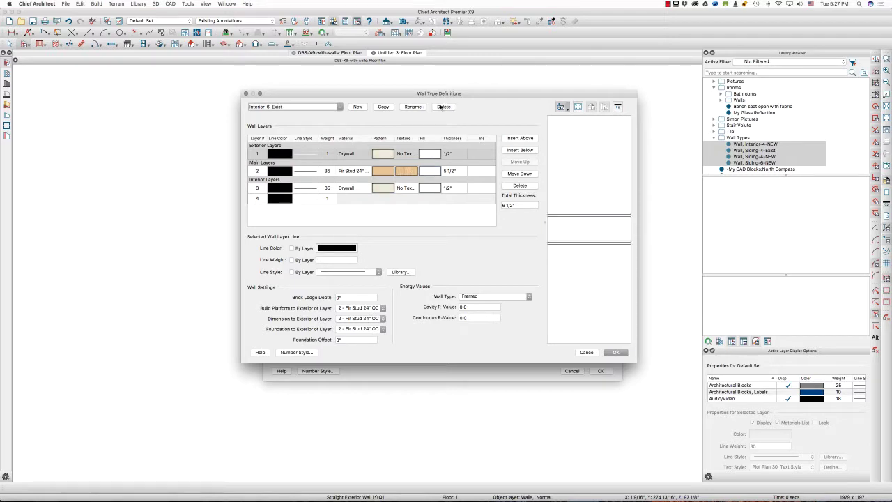
- Delete the stock Siding-4 and Siding-4 Continuous Insulation wall types from the definitions
click(339, 106)
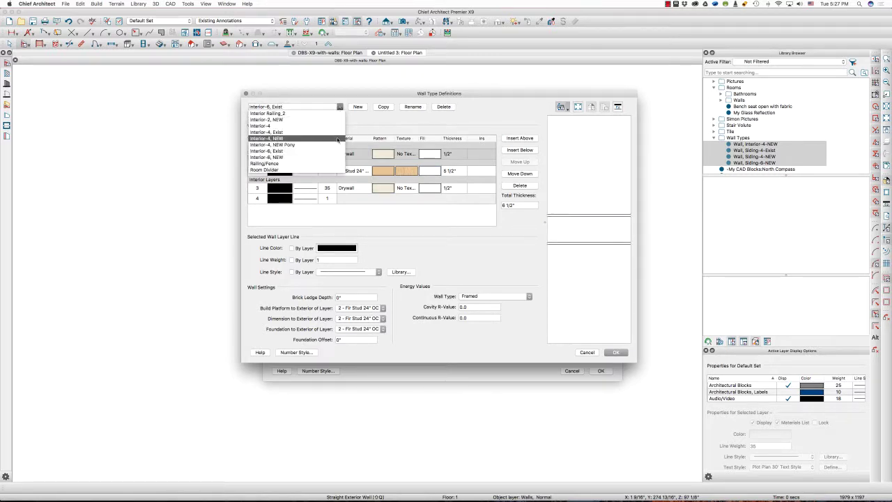
scroll(331, 164, down, 1)
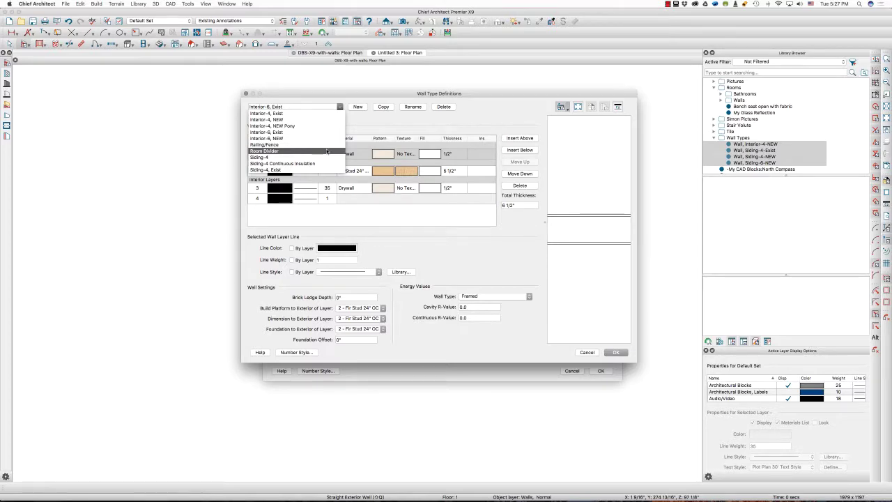
click(327, 157)
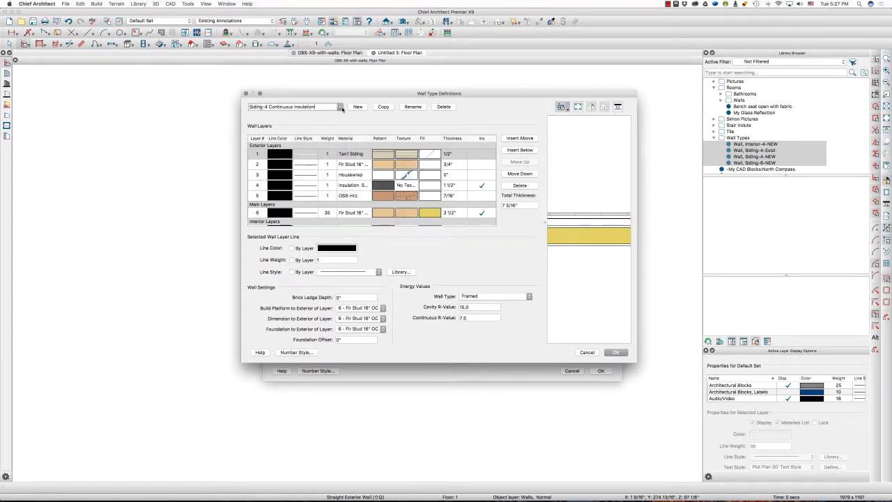
click(444, 107)
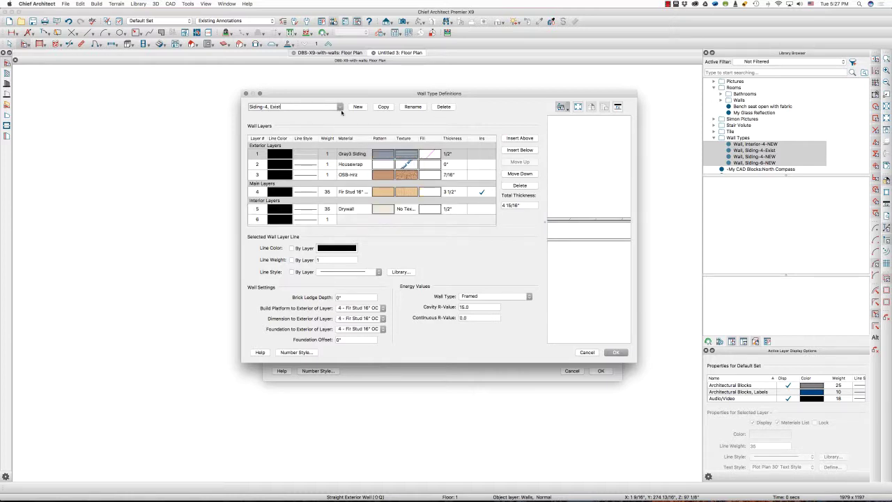
- Check the Siding-4, NEW Continuous Insulation definition and try to delete the stock Siding-6 wall type
click(339, 108)
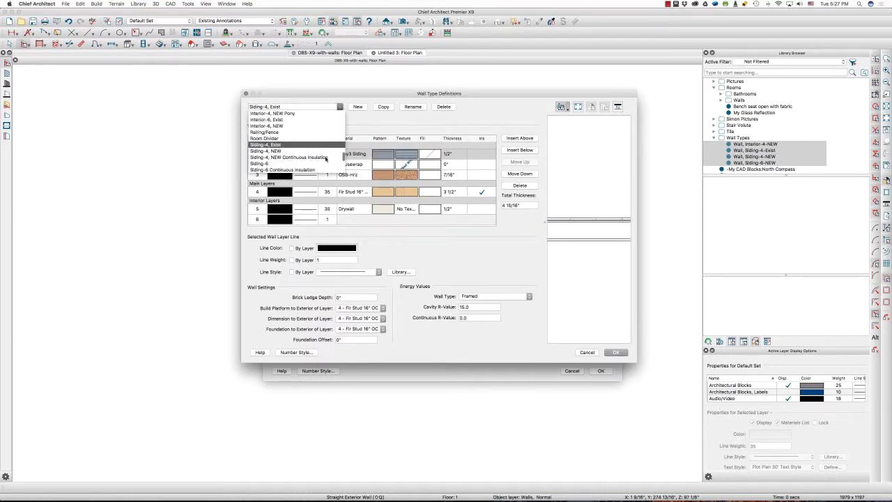
click(323, 159)
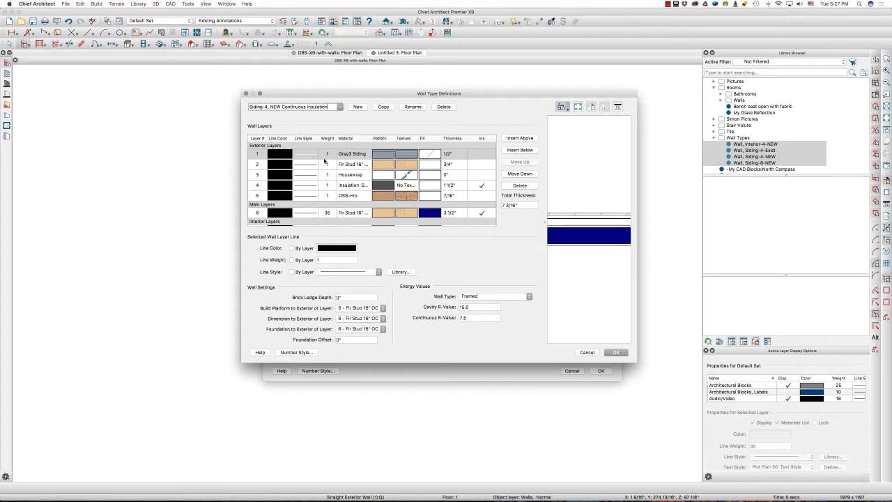
click(340, 107)
click(292, 163)
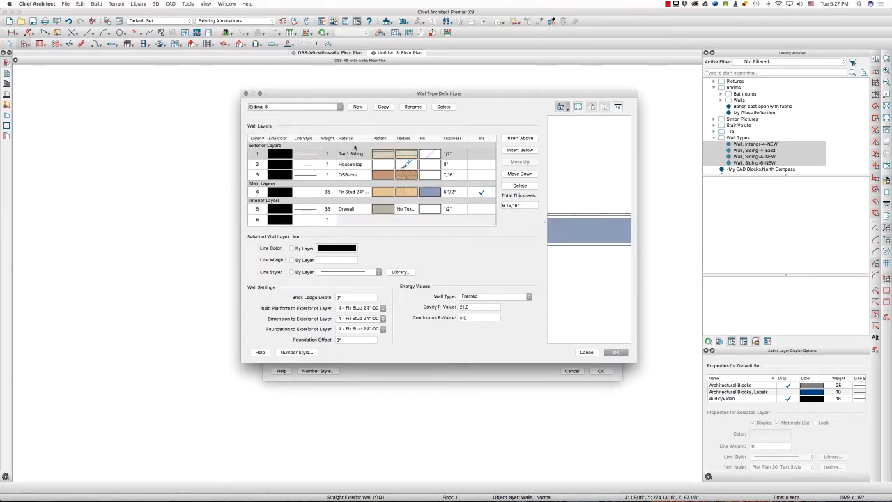
click(443, 106)
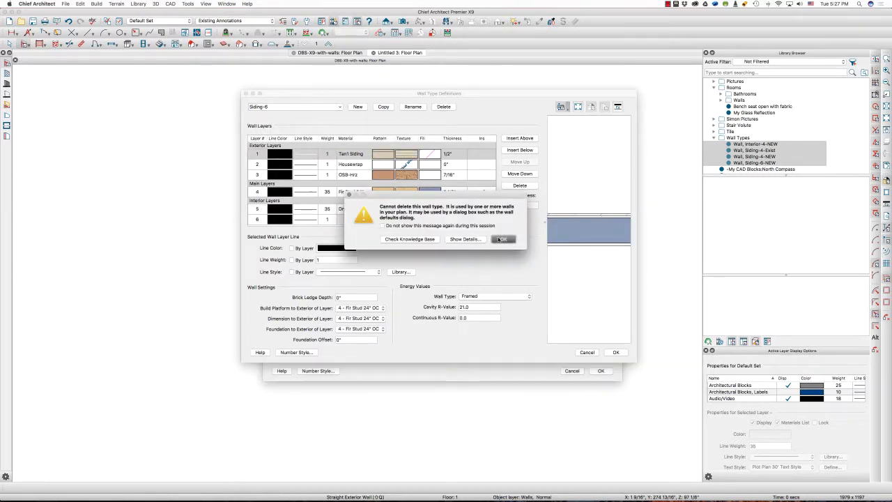
key(Return)
- Delete the stock Siding-6 Continuous Insulation wall type from the definitions
click(340, 108)
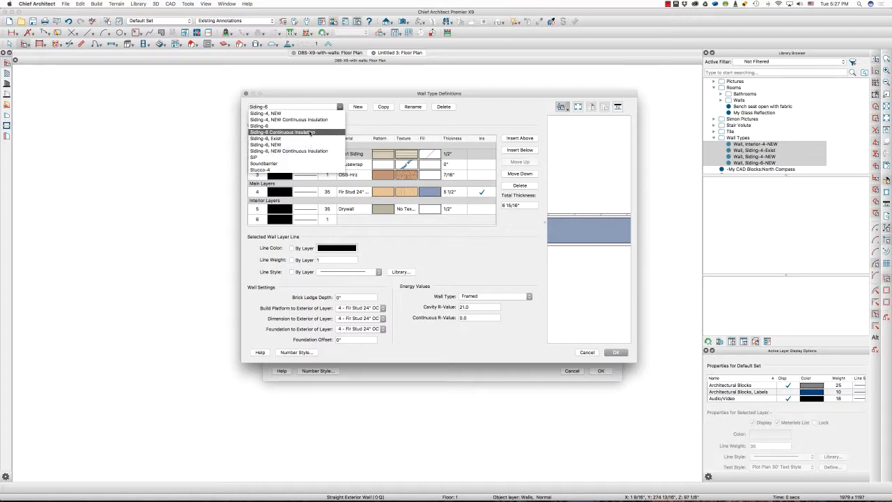
click(310, 132)
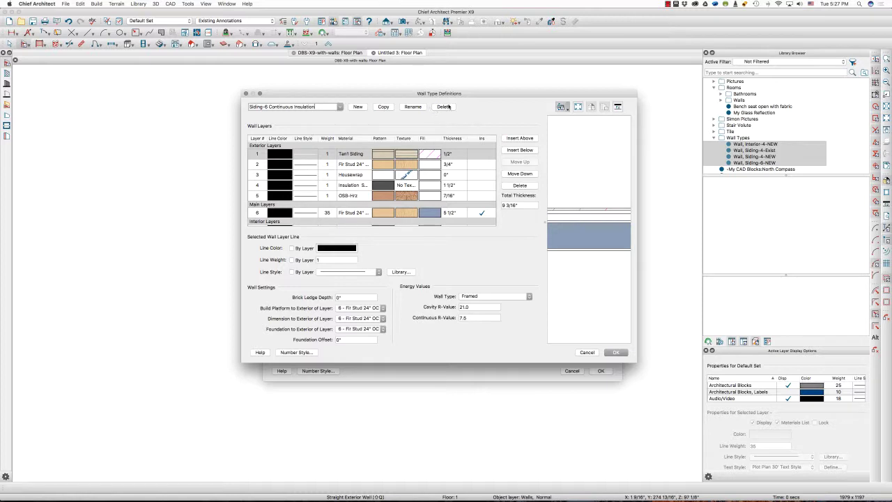
click(444, 106)
- Try once more to delete the stock Siding-6 wall type
click(339, 108)
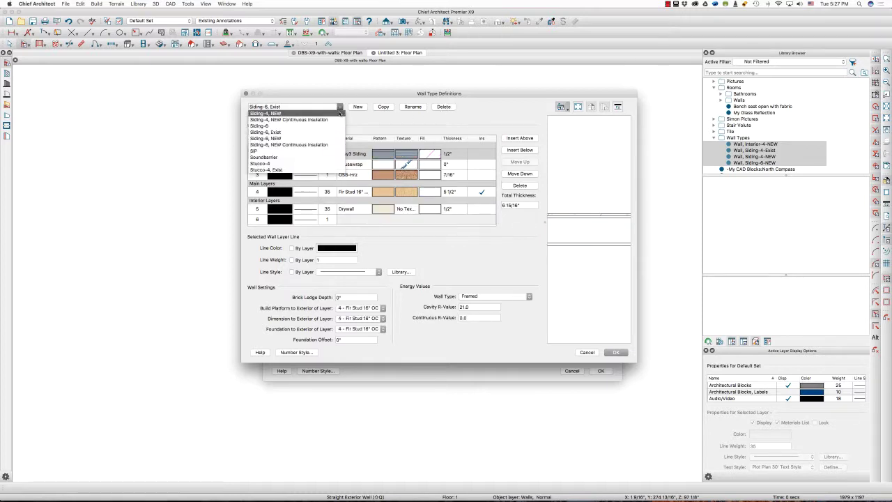
click(279, 126)
click(443, 106)
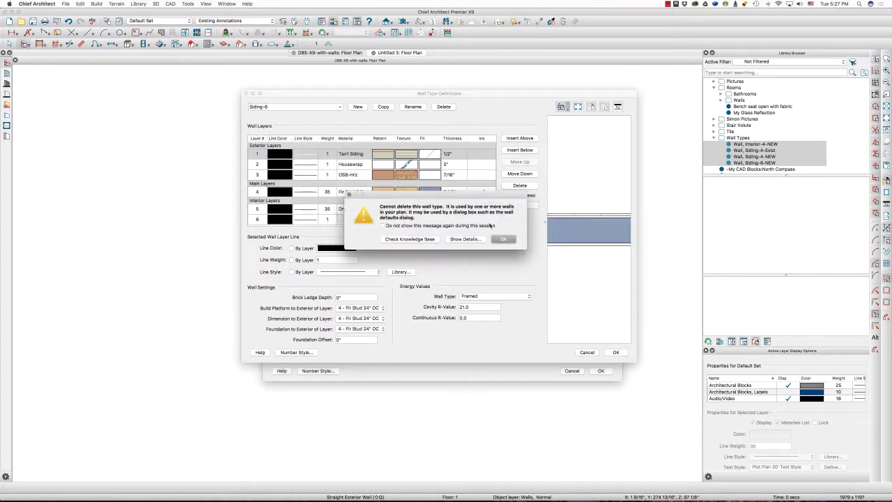
click(507, 239)
- Delete the stock Stucco-4 and Stucco-6 wall types, and accept the wall type definitions with Stucco-6, Exist selected
click(339, 107)
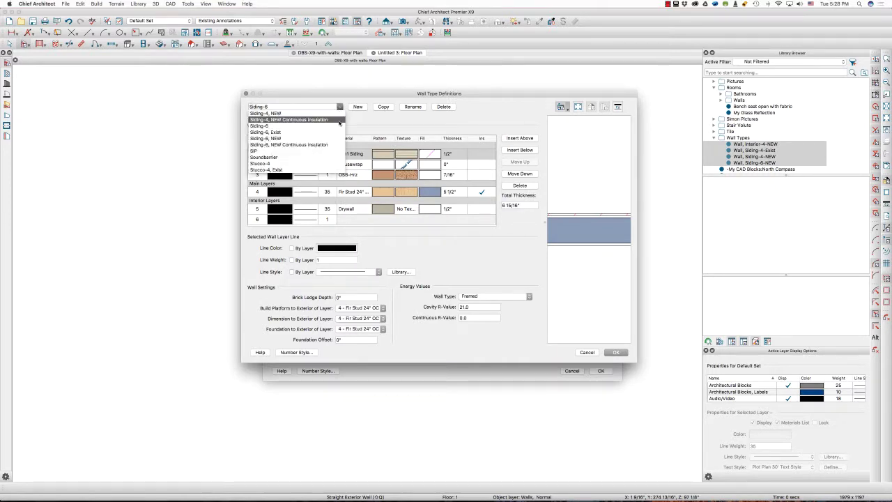
scroll(326, 148, down, 3)
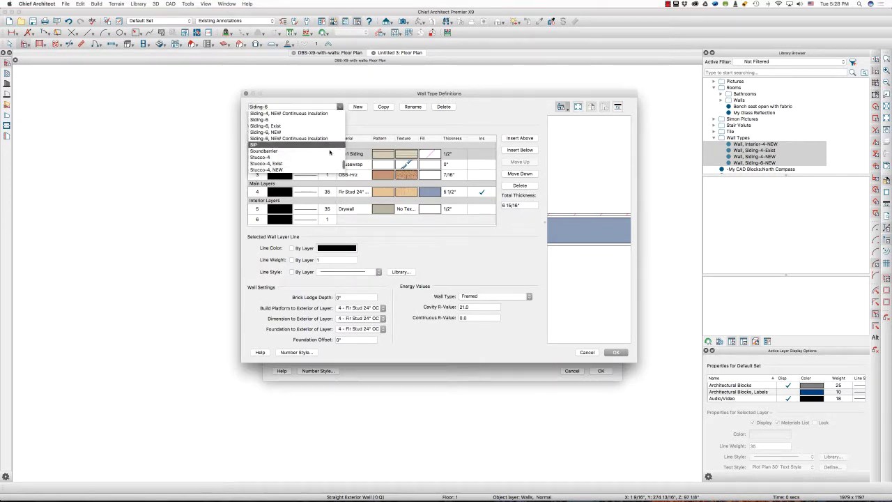
click(323, 144)
click(444, 107)
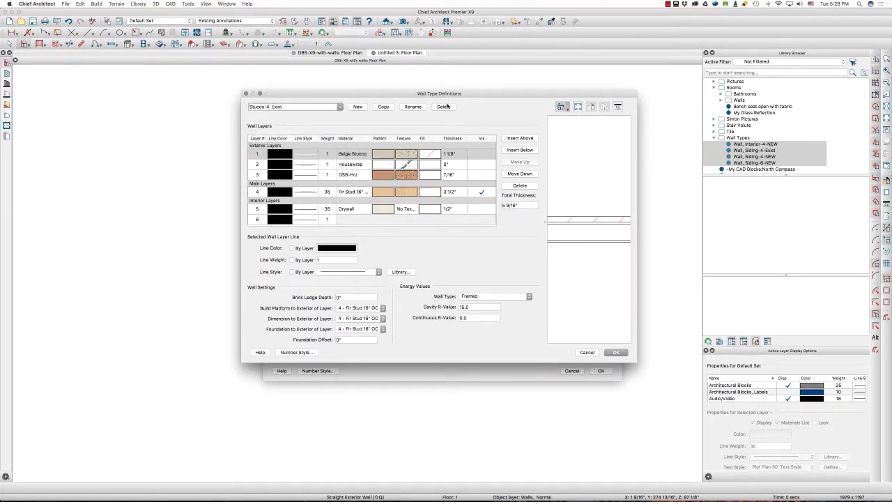
click(339, 107)
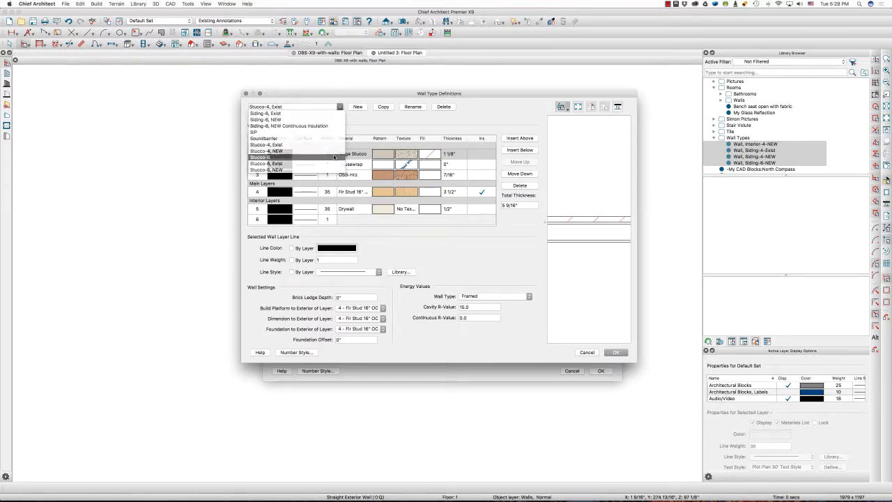
click(306, 163)
click(311, 106)
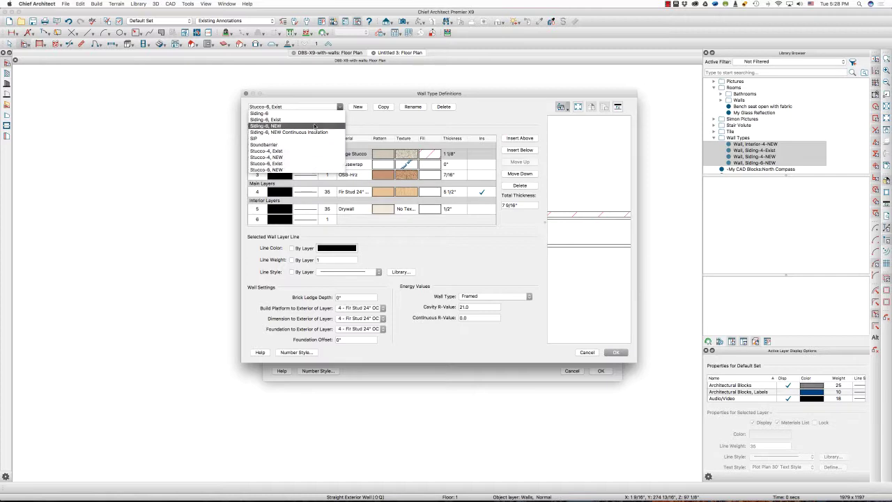
key(Escape)
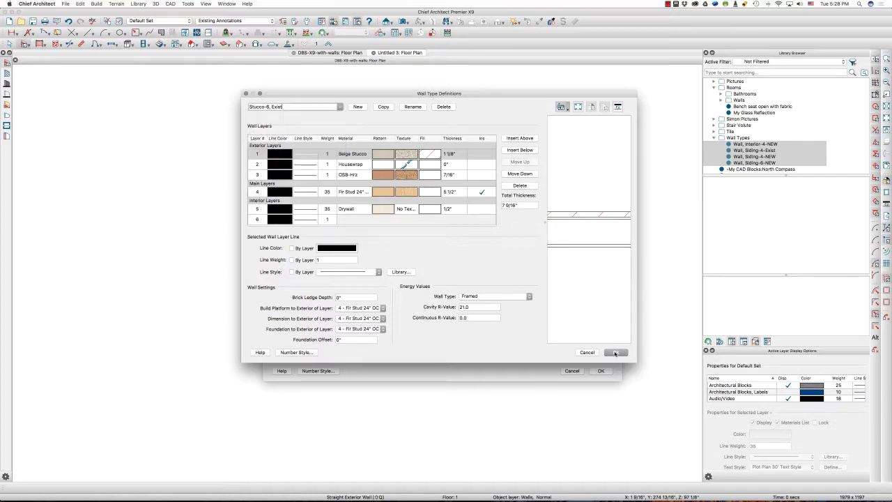
click(615, 352)
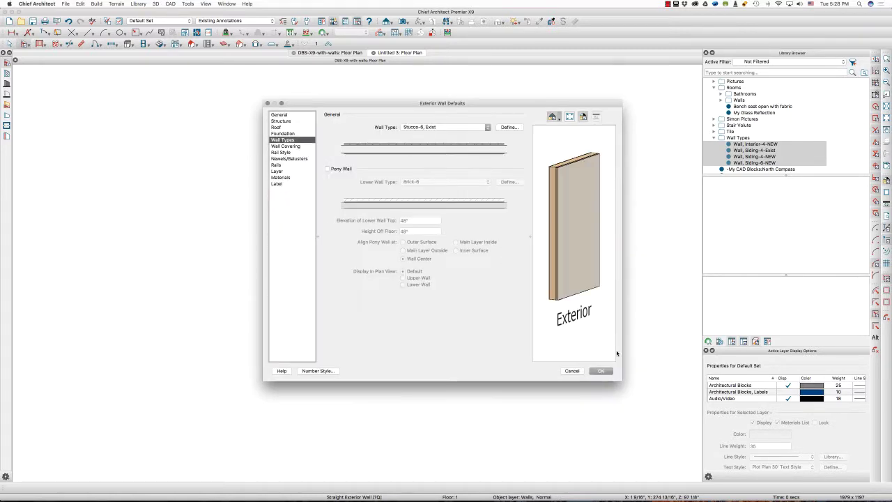
- Accept the Exterior Wall Defaults with the Stucco-6, Exist wall type and switch to the Untitled 3 floor plan
click(599, 371)
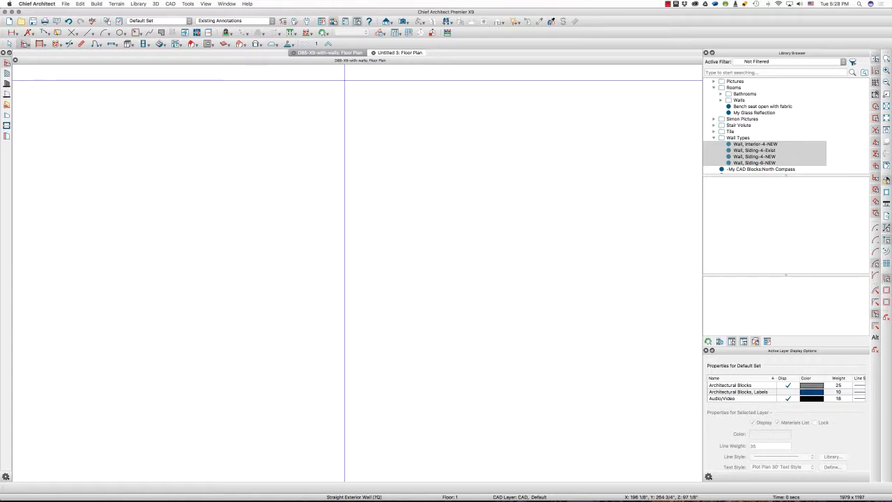
click(398, 54)
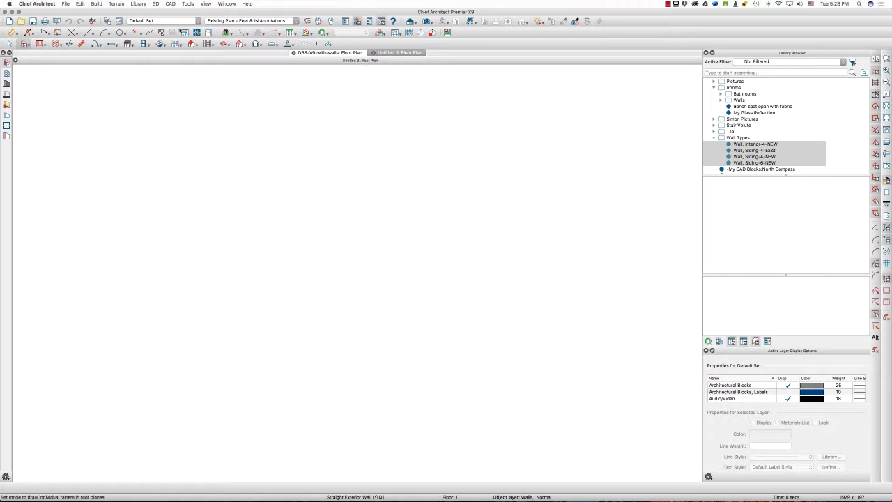
- Look up the command for exporting wall definitions without running it, and return to the DBS-X9-with-walls floor plan
click(65, 4)
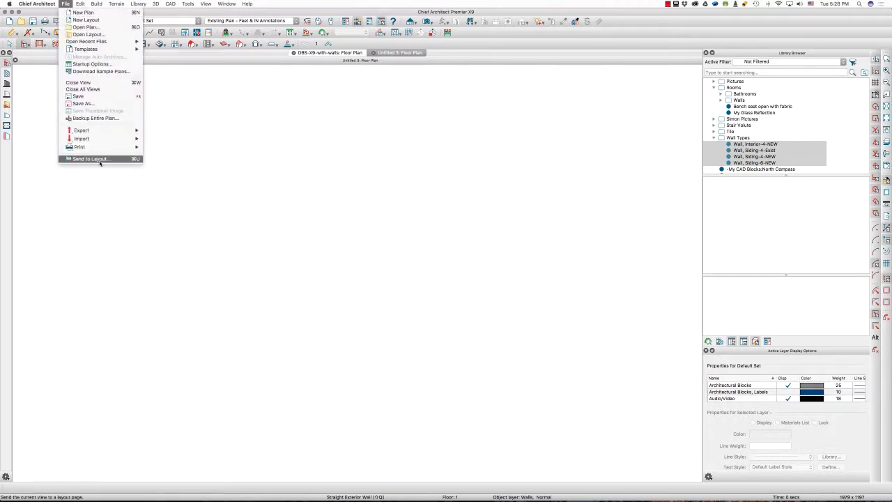
mouse_move(97, 130)
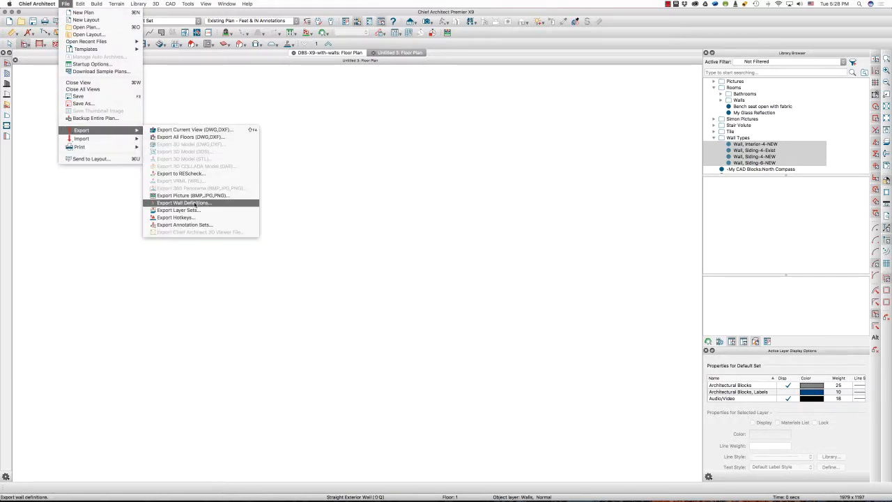
key(Escape)
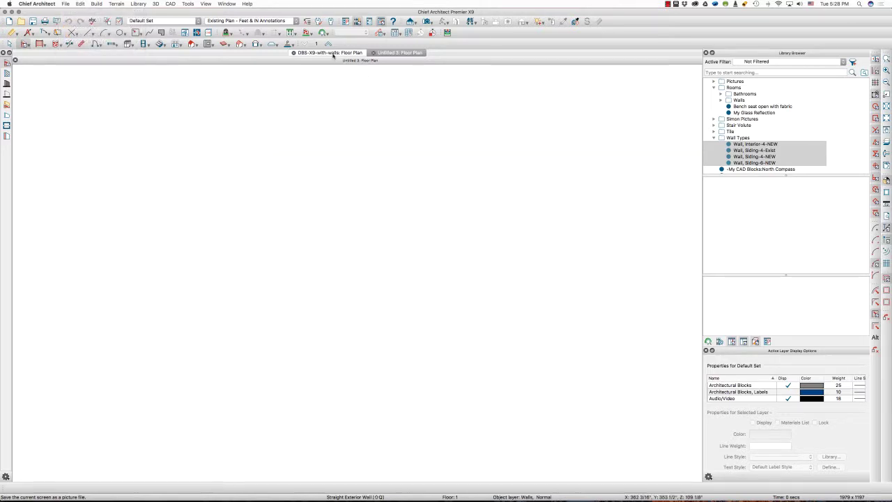
click(333, 54)
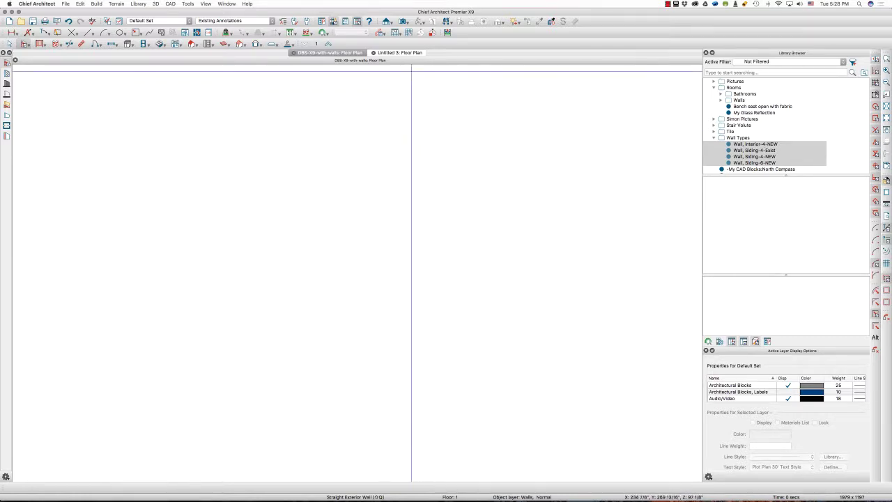
- Draw five horizontal exterior walls, each about 12 feet long, one below the other in the Untitled 3 floor plan
click(399, 52)
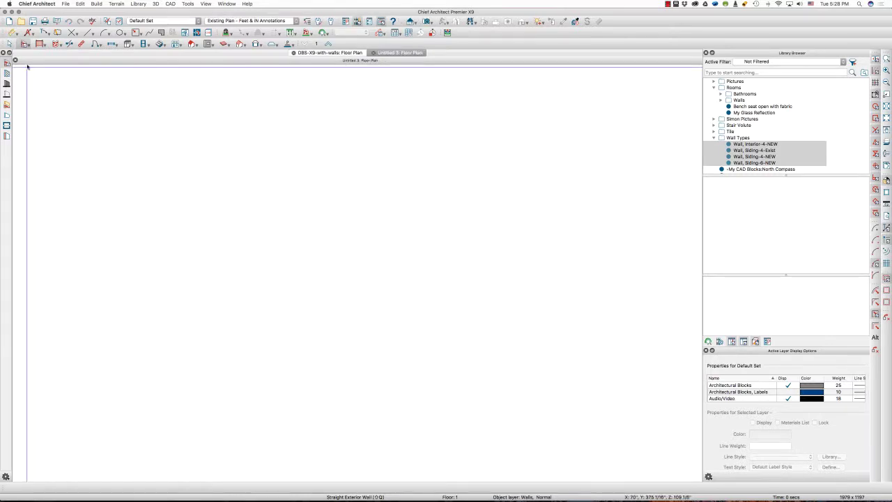
drag(175, 156, 365, 158)
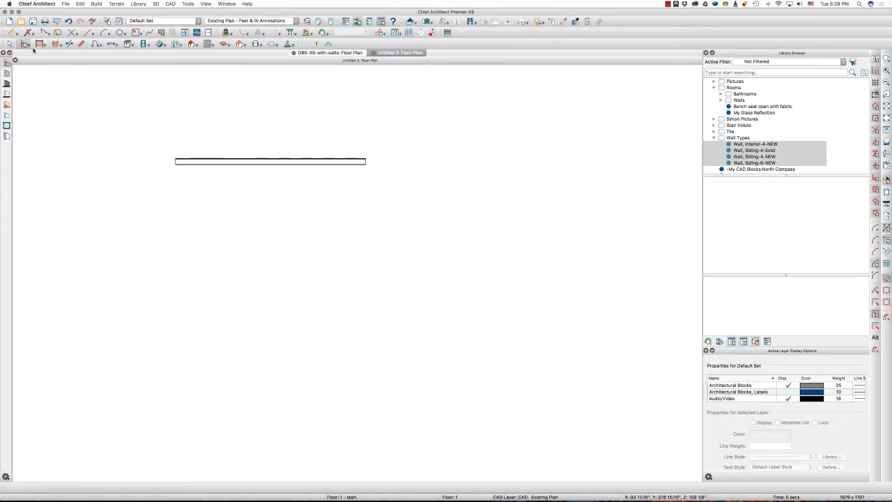
click(25, 43)
click(33, 62)
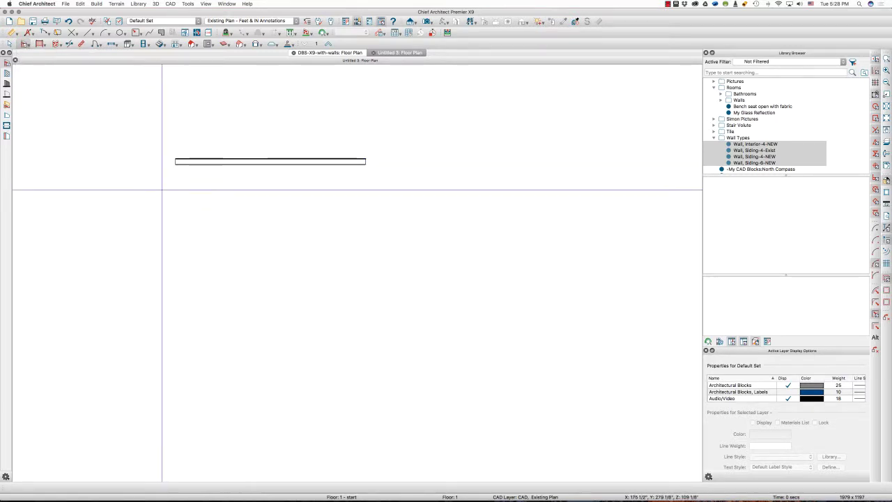
drag(177, 194, 367, 194)
drag(187, 218, 373, 220)
drag(176, 251, 358, 251)
drag(181, 273, 374, 273)
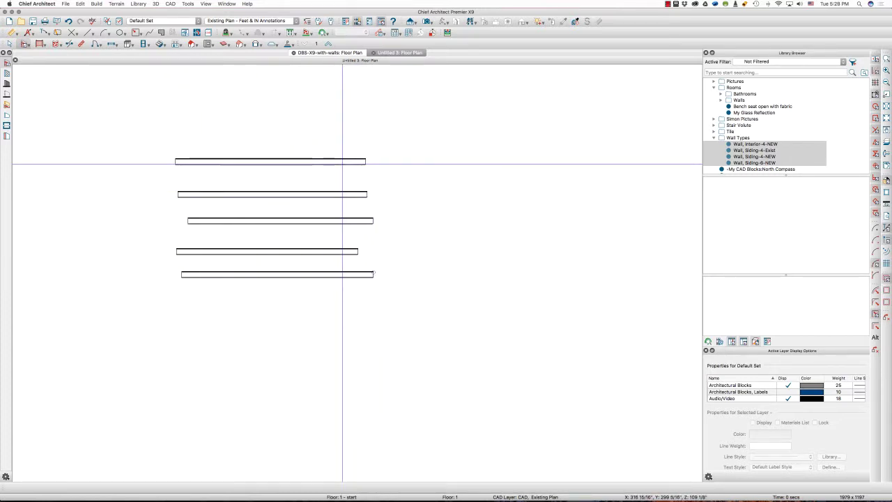
- Check which wall type the uppermost wall uses and close its specification
double_click(342, 160)
click(283, 140)
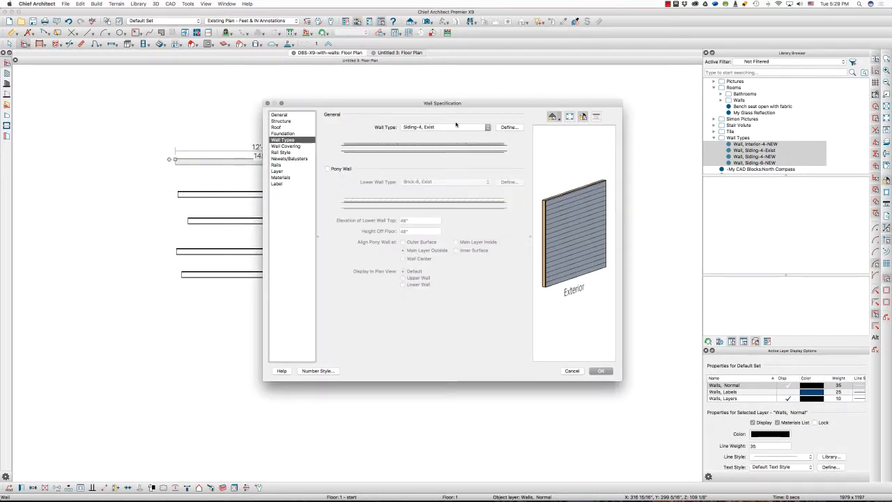
key(Return)
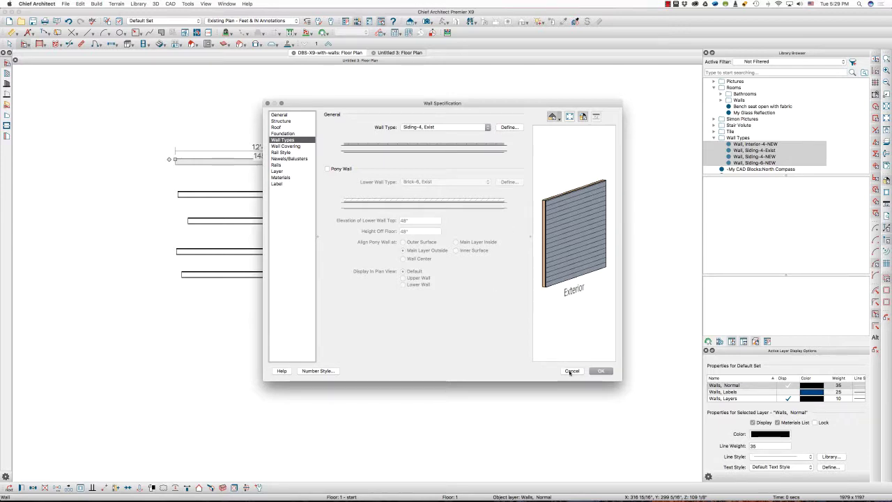
- Change the second wall from the top to the Glass Shower wall type
double_click(285, 193)
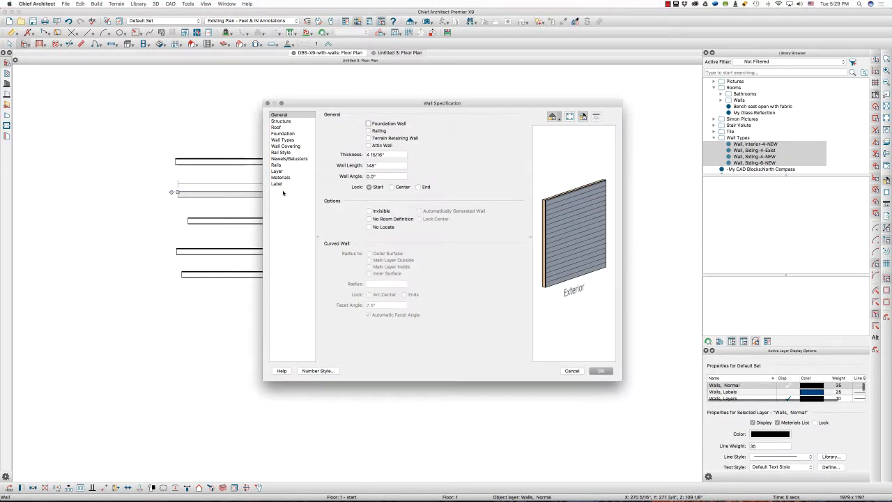
click(289, 141)
click(443, 128)
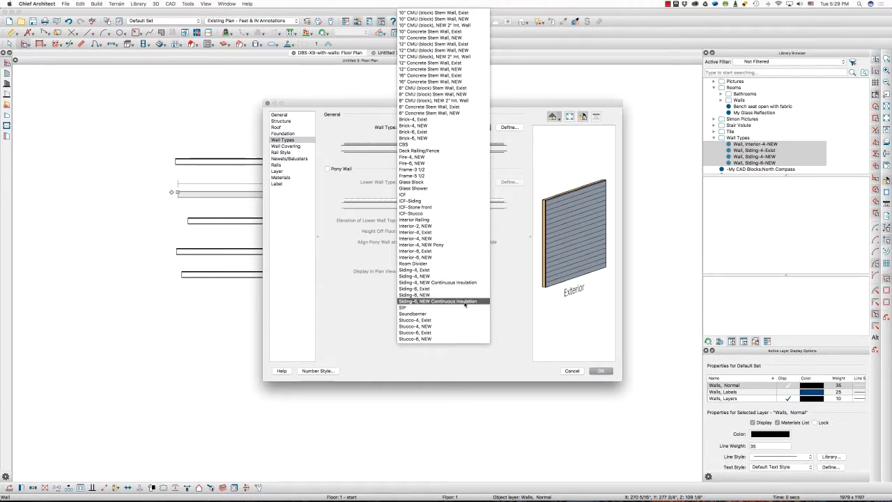
click(447, 189)
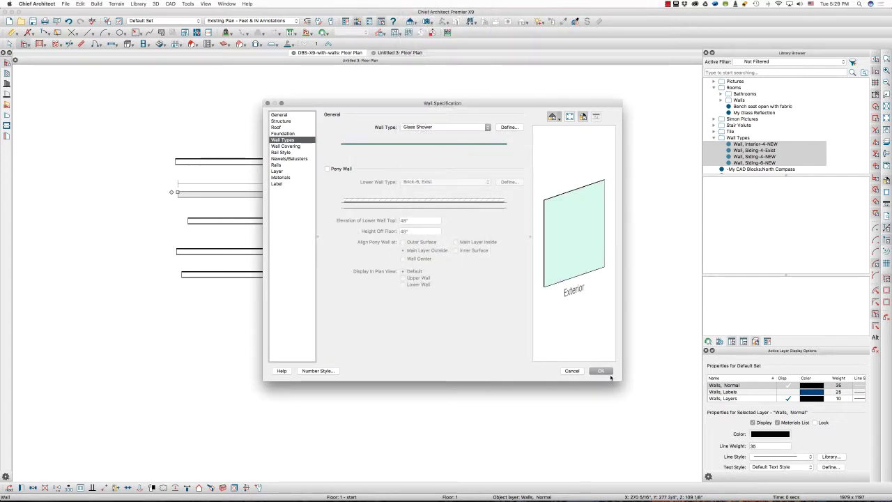
click(600, 370)
- Change the third wall from the top to the Fire-4, NEW wall type
drag(261, 193, 260, 215)
double_click(261, 218)
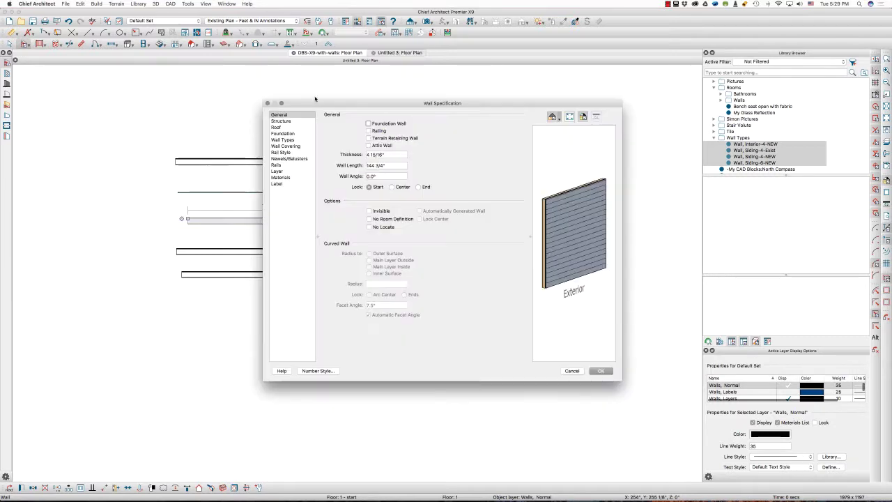
click(300, 139)
click(446, 127)
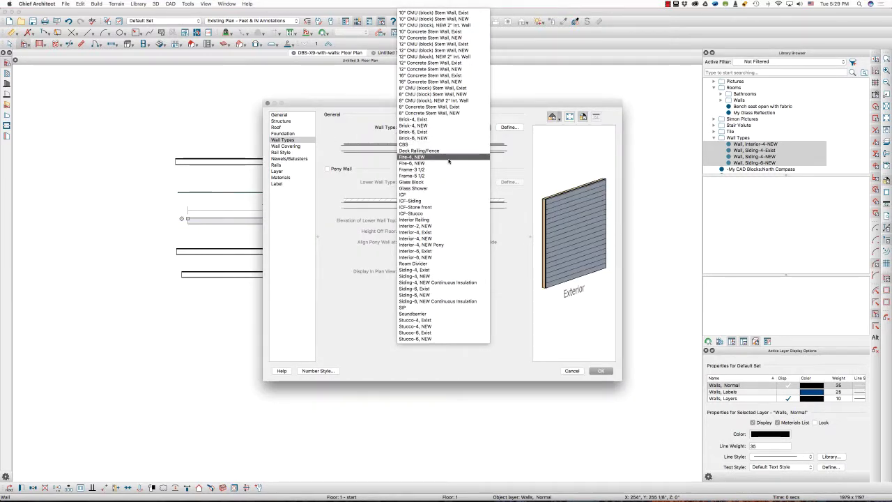
click(448, 157)
click(601, 370)
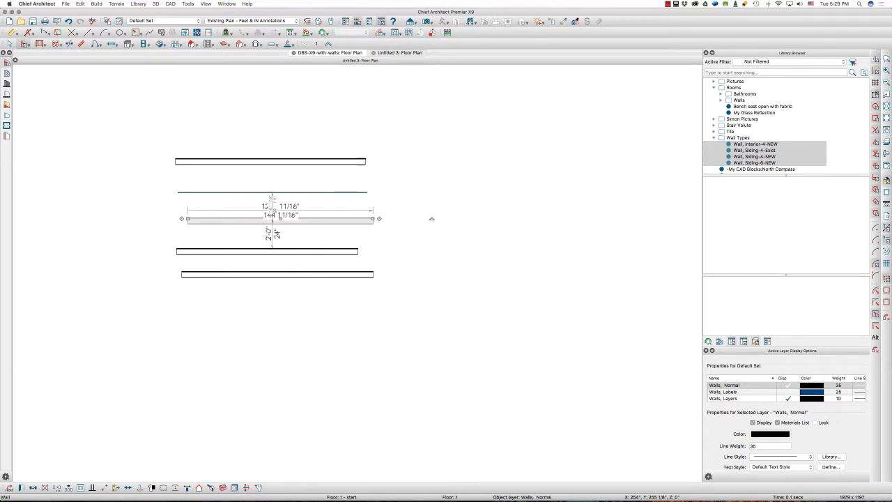
- Change the fourth wall from the top to the Brick-6, NEW wall type
double_click(285, 250)
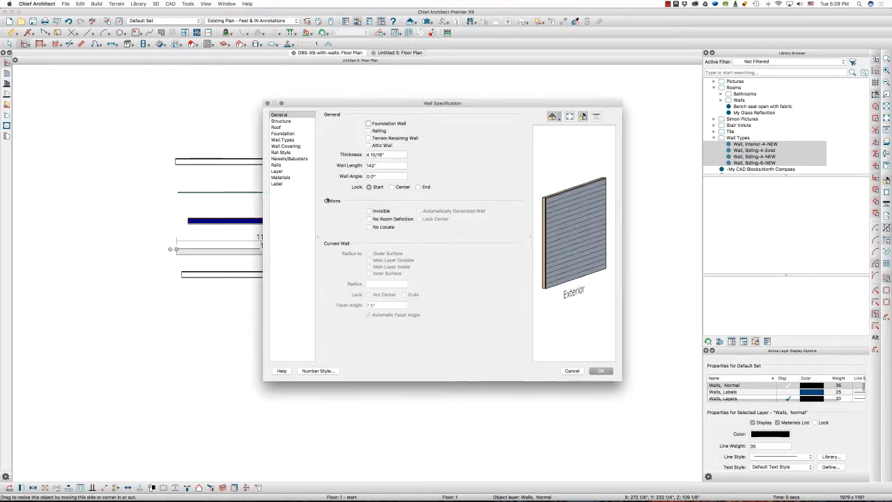
click(282, 139)
click(472, 129)
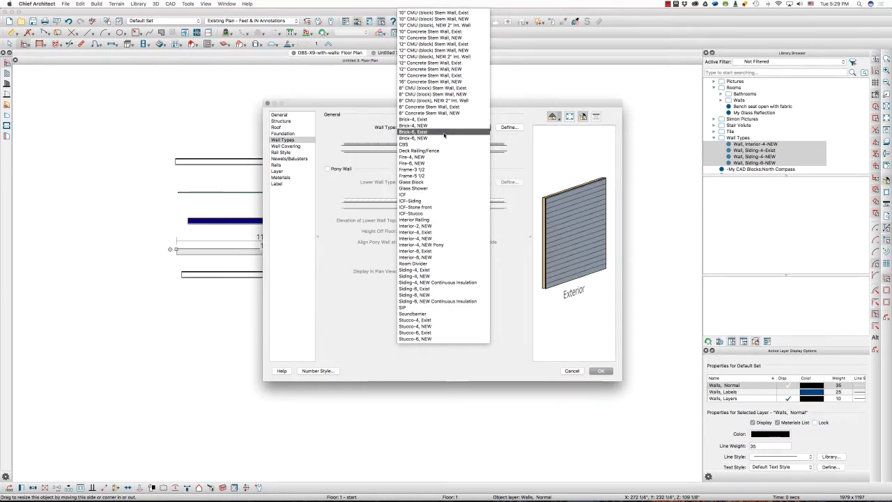
click(443, 137)
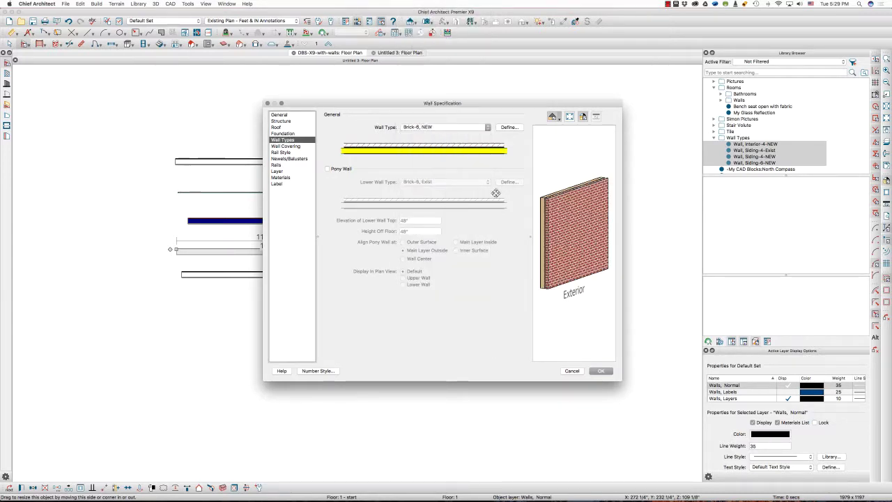
click(601, 370)
- Try the Soundbarrier wall type on the lowest wall and set it to Stucco-6, NEW
double_click(308, 272)
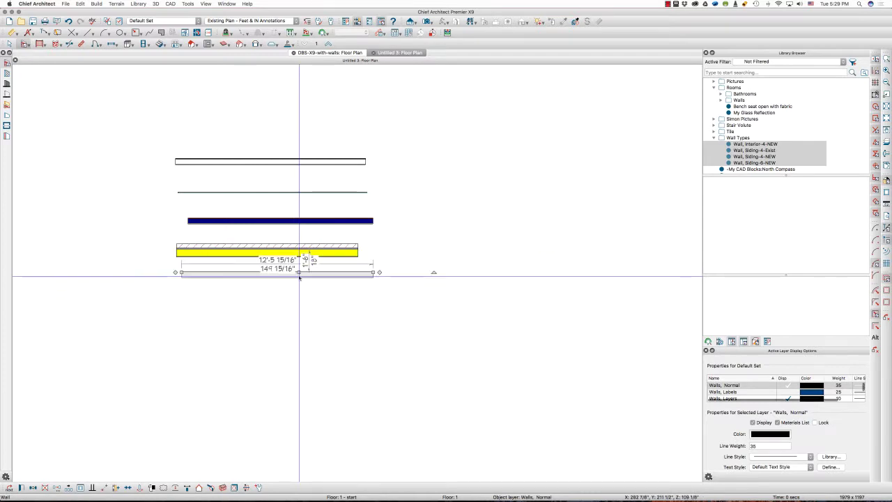
click(293, 140)
click(445, 127)
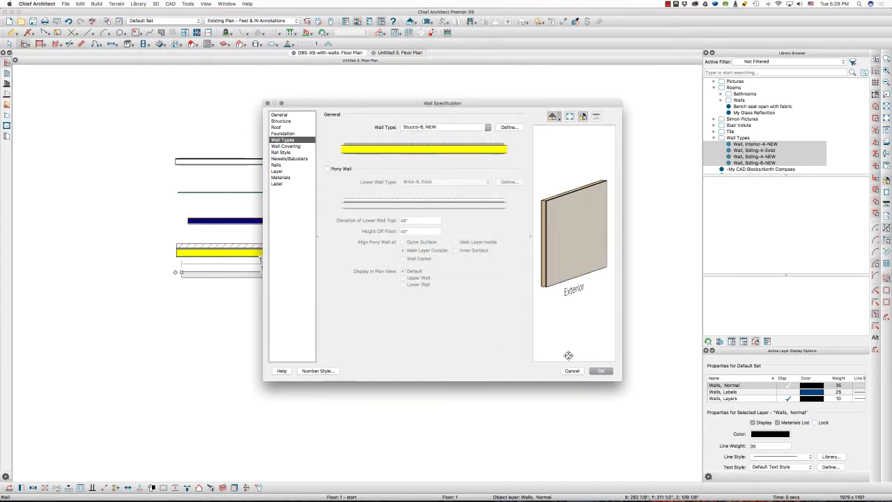
click(485, 128)
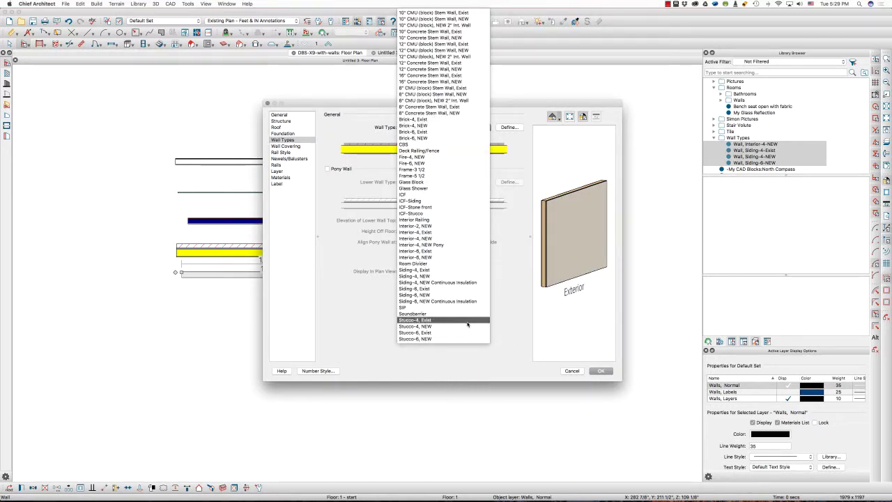
click(432, 313)
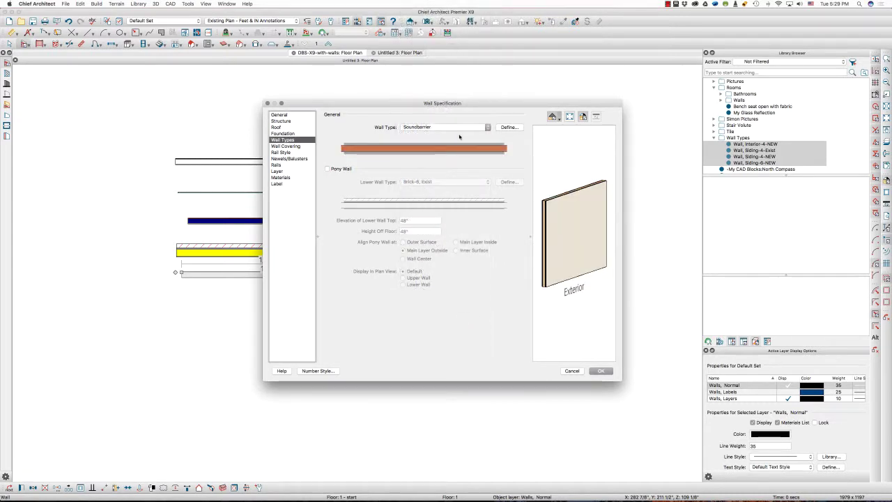
click(460, 130)
click(437, 338)
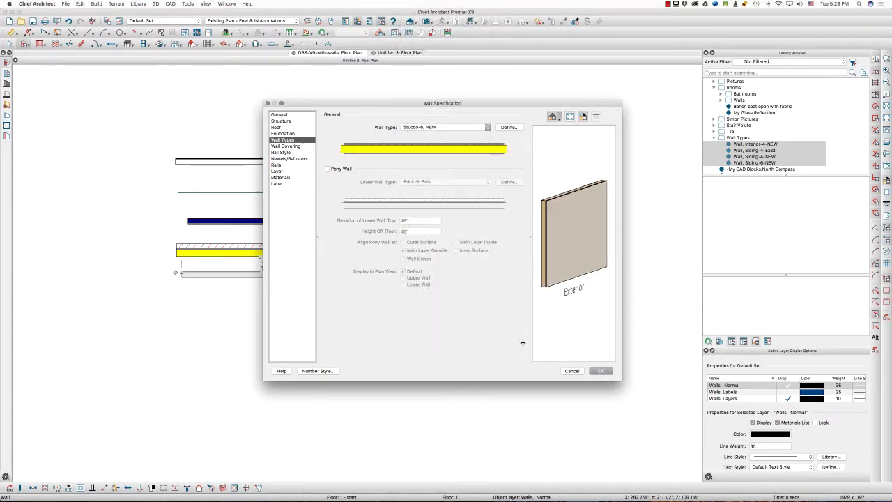
click(601, 371)
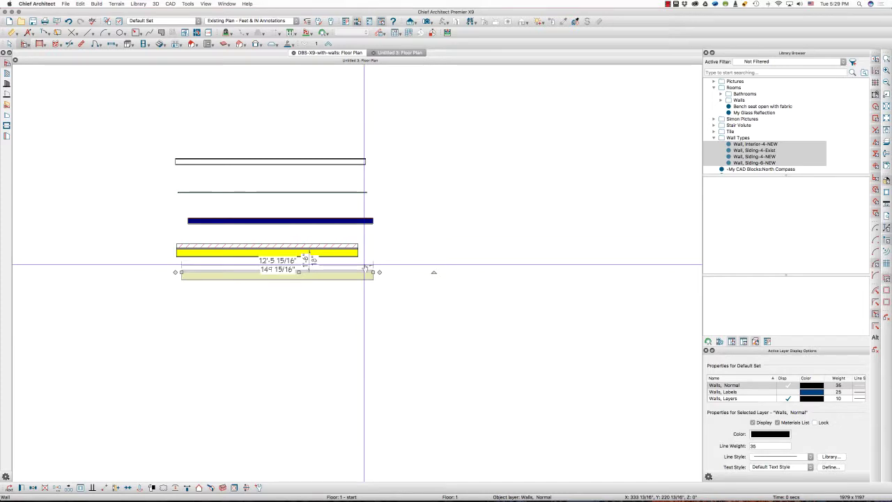
- Select the Glass Shower wall in the plan and add it to the library
click(291, 221)
click(291, 192)
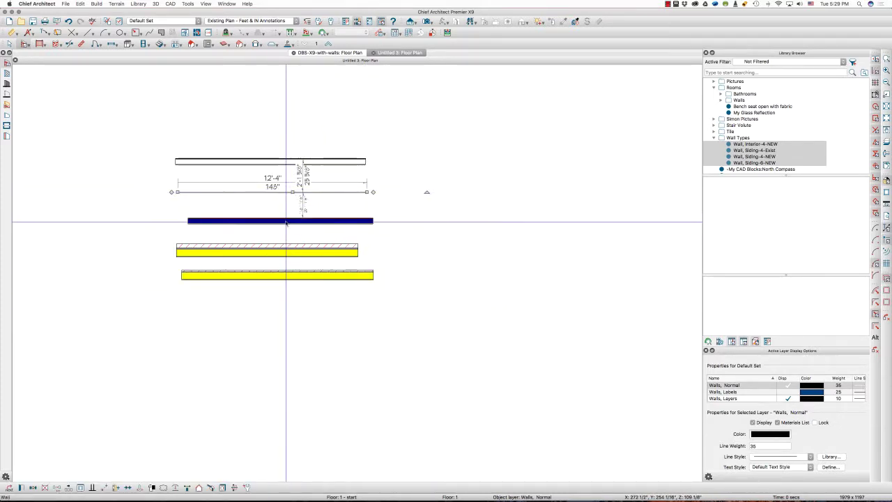
click(287, 221)
click(276, 193)
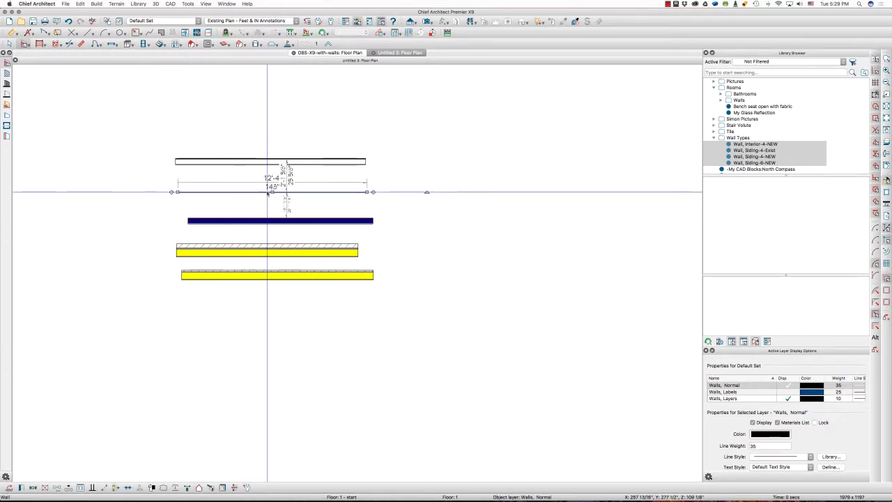
click(114, 488)
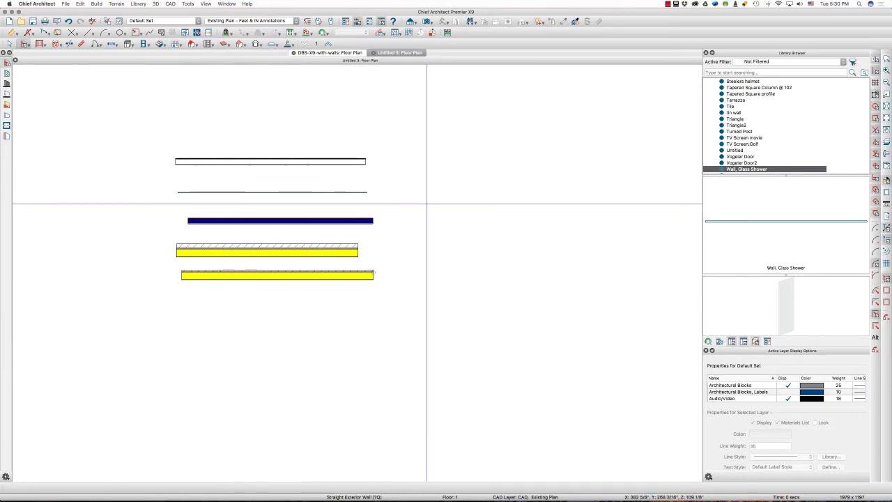
- Find the saved Wall, Glass Shower item in the library and select it for placement in the plan
click(329, 192)
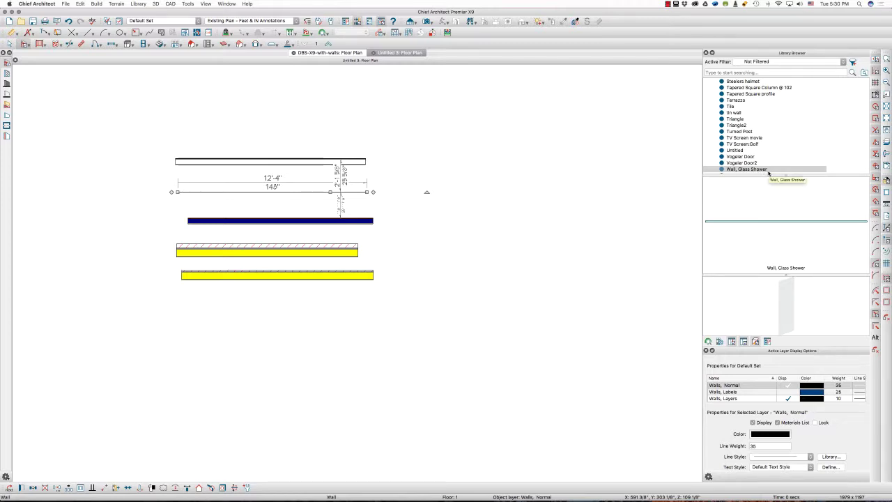
key(Escape)
scroll(769, 167, up, 5)
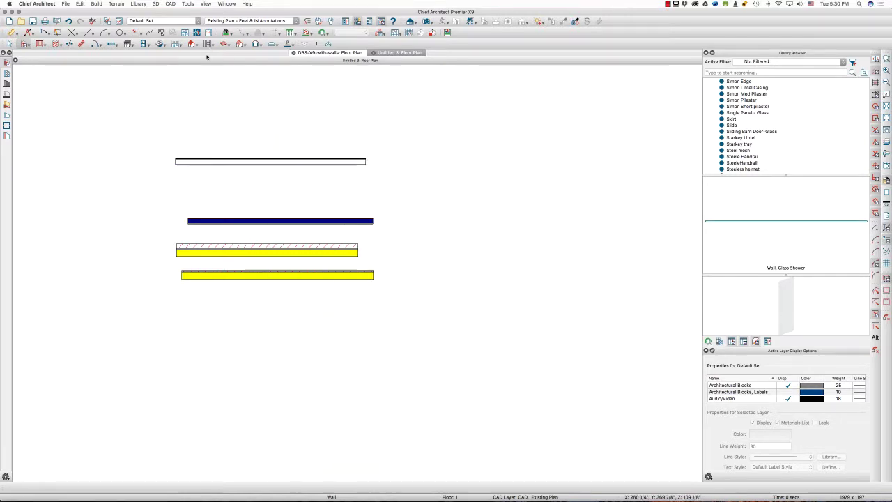
click(251, 192)
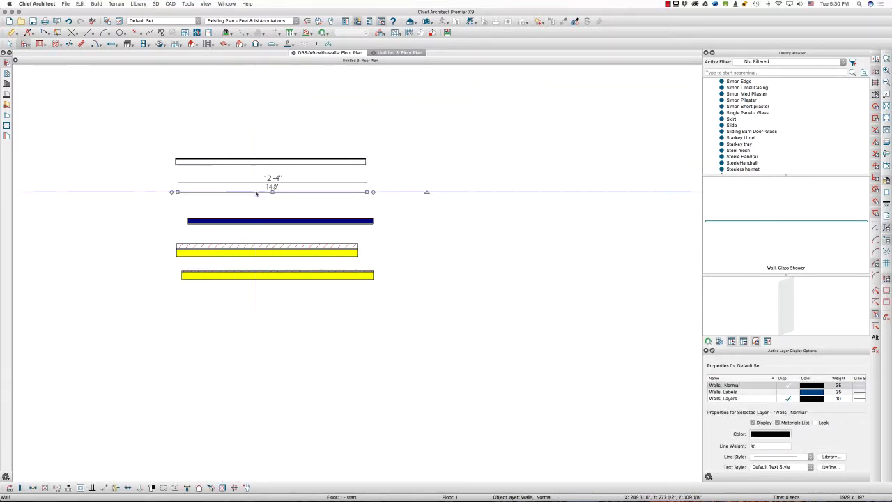
scroll(790, 155, down, 5)
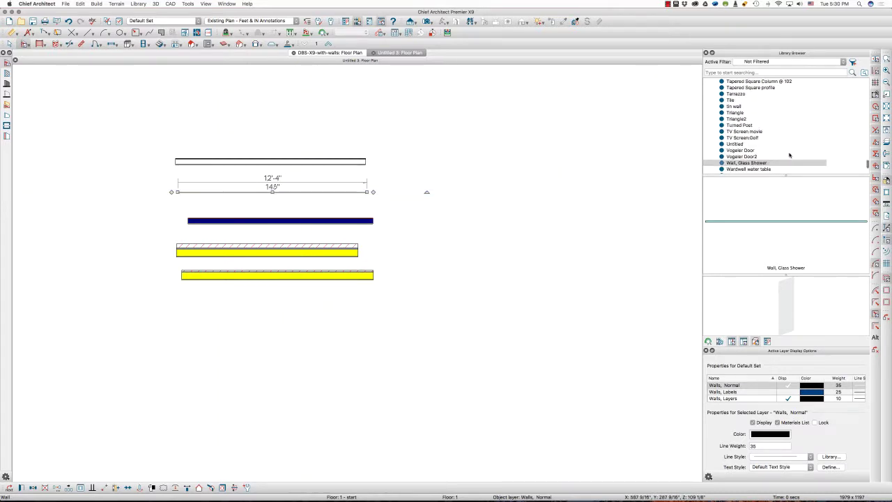
click(749, 163)
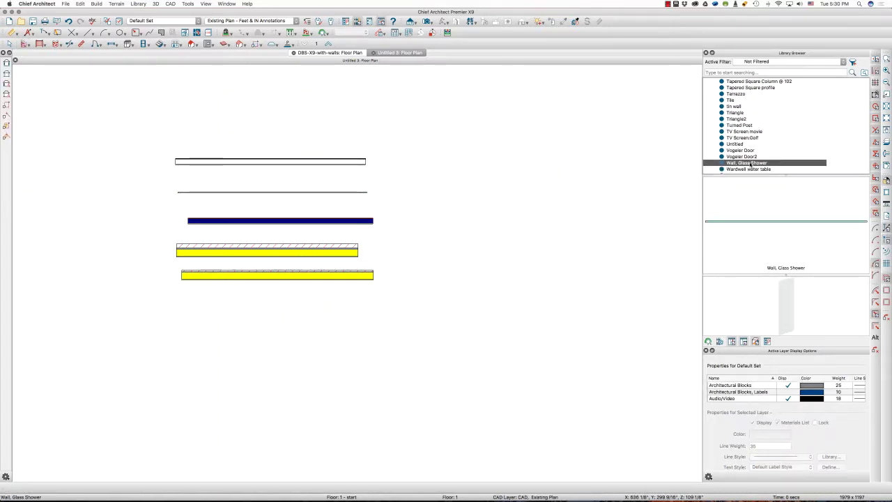
- Move the saved Wall, Glass Shower item into the library's Wall Types folder and select it there
scroll(752, 161, up, 10)
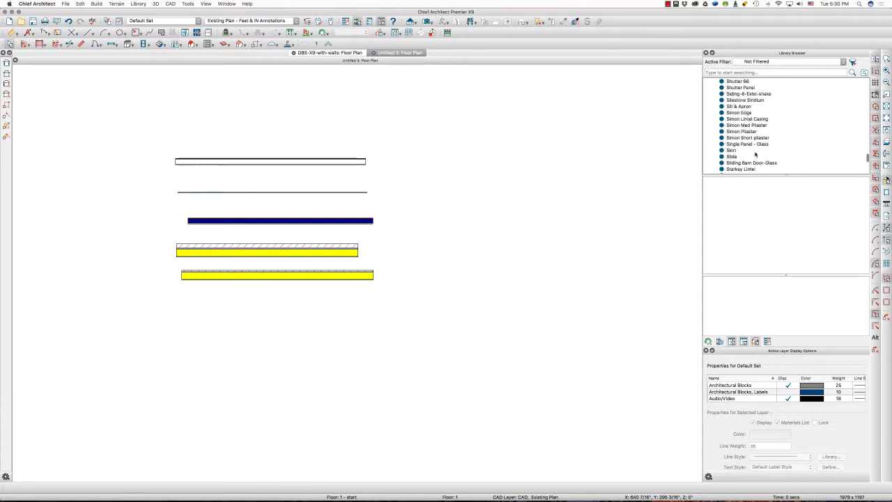
scroll(755, 154, up, 15)
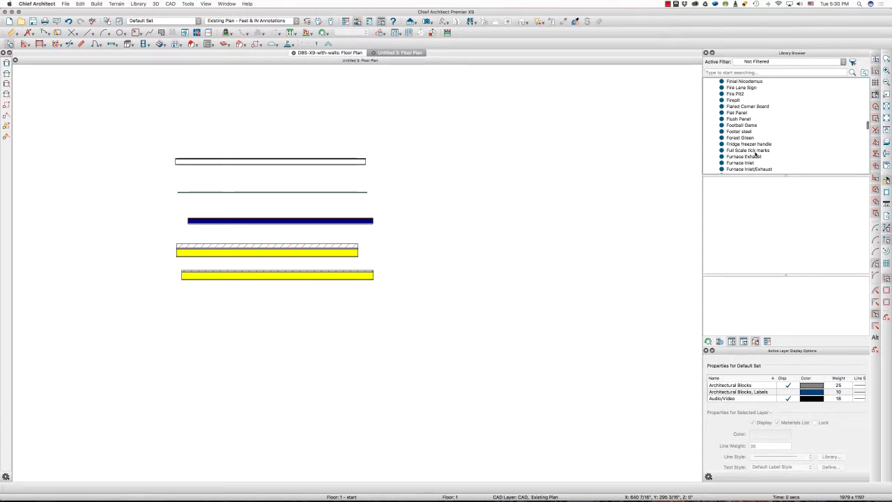
scroll(755, 154, up, 15)
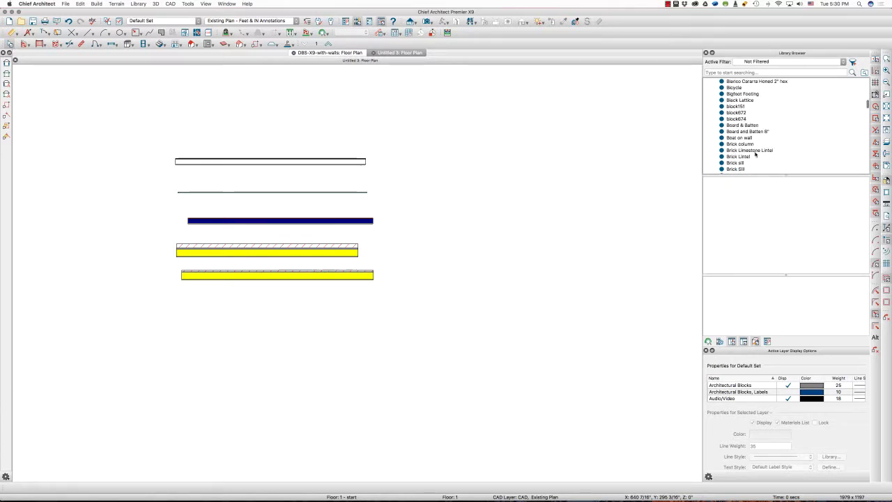
scroll(756, 154, up, 10)
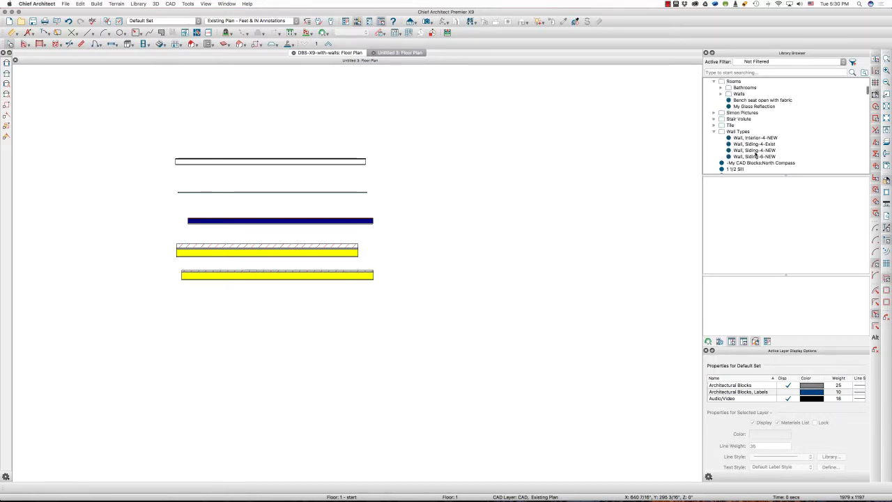
click(737, 132)
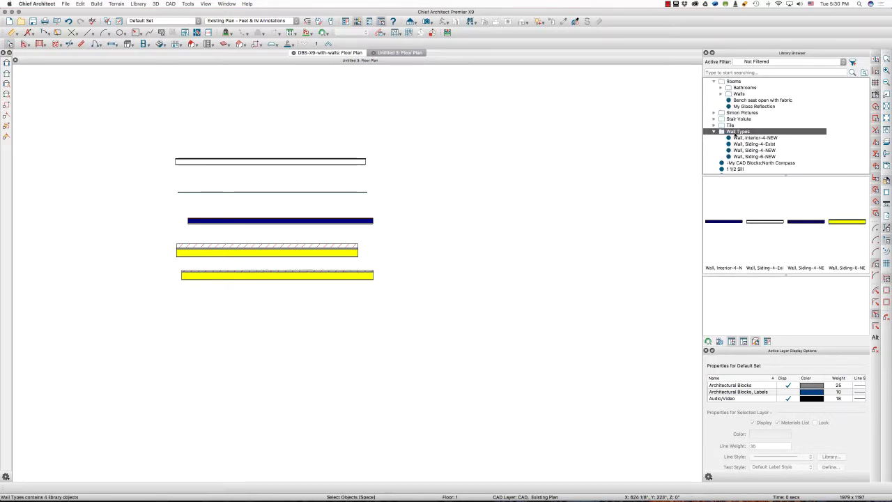
click(736, 138)
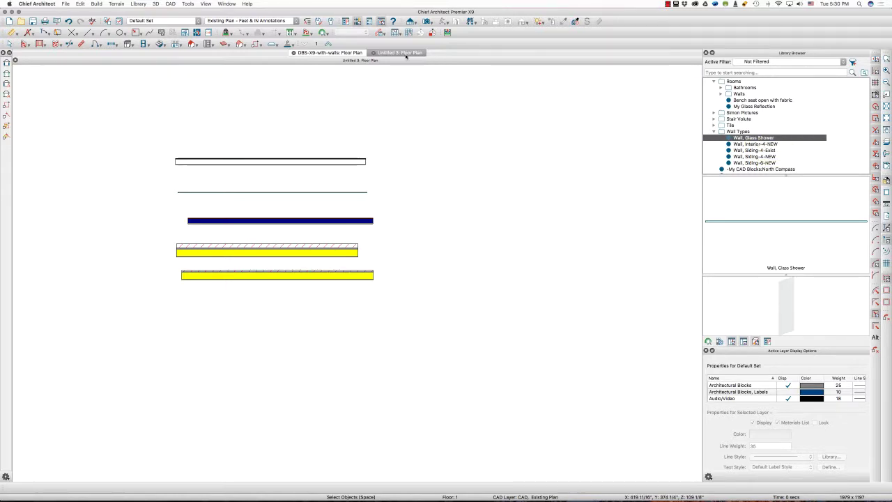
- Try the Glass Shower wall in the DBS-X9-with-walls plan as two perpendicular walls, the horizontal one about 16'-5" long, and delete both
click(350, 54)
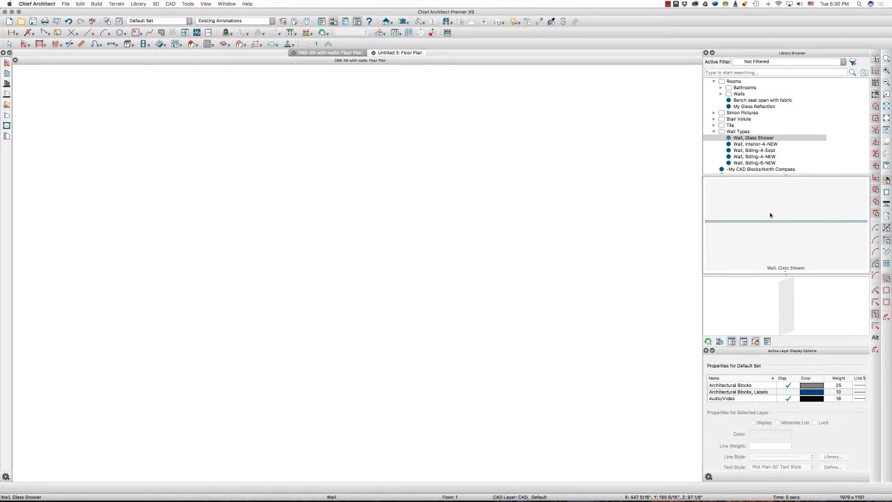
drag(197, 255, 491, 259)
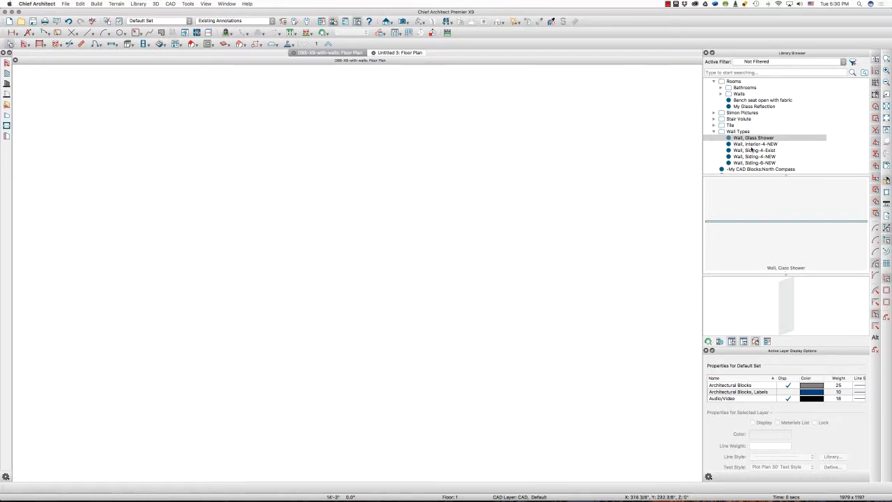
drag(204, 255, 545, 363)
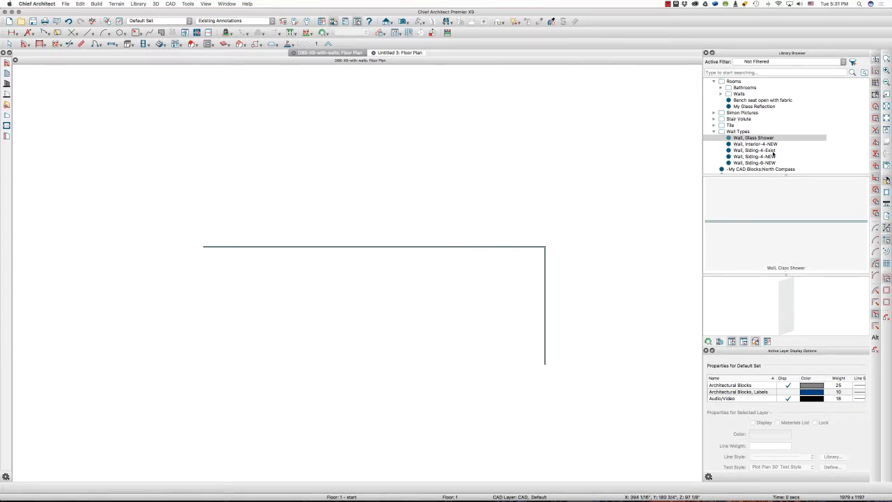
drag(599, 216, 505, 280)
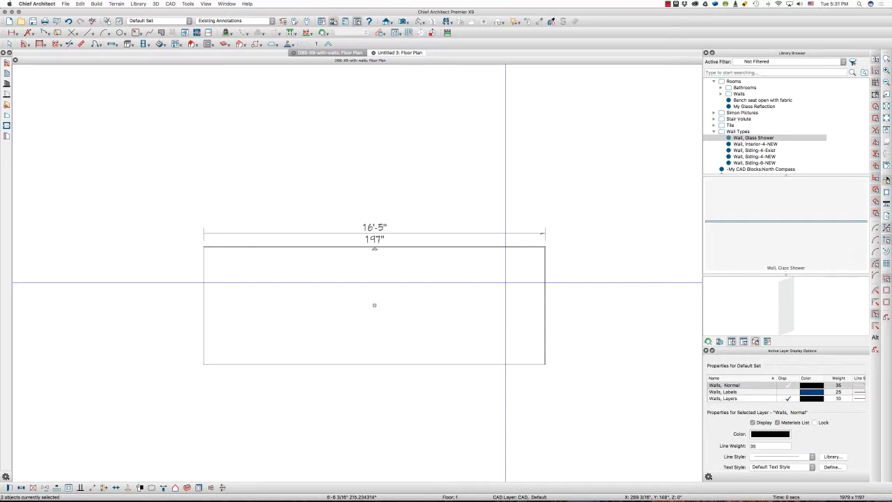
key(Delete)
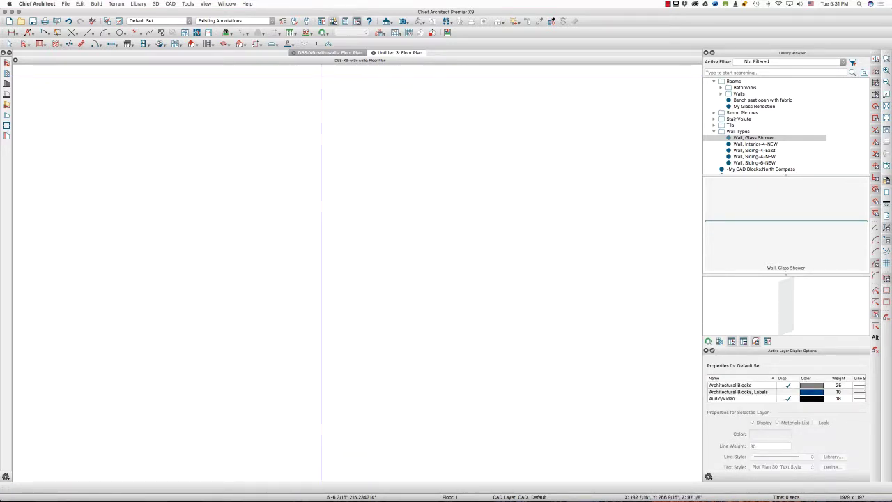
- Try the library's Wall, Interior-4-NEW as a horizontal wall beside the sample walls in the Untitled 3 plan, and delete it
click(408, 54)
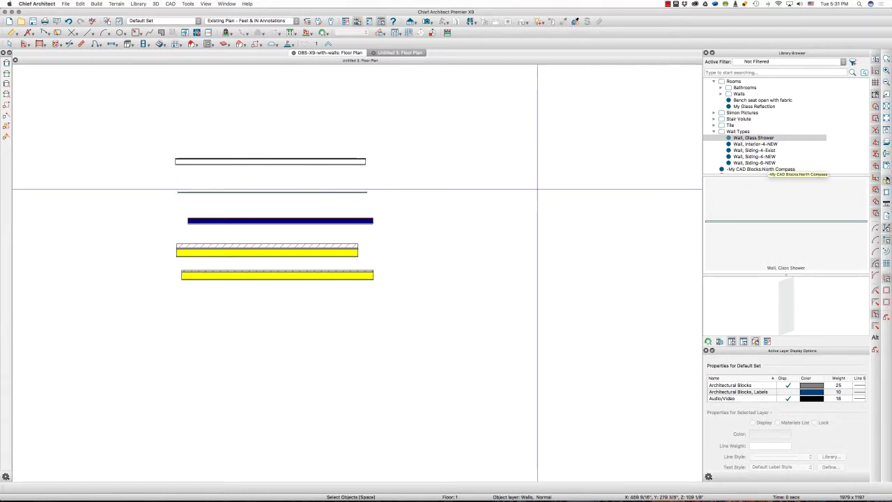
click(780, 146)
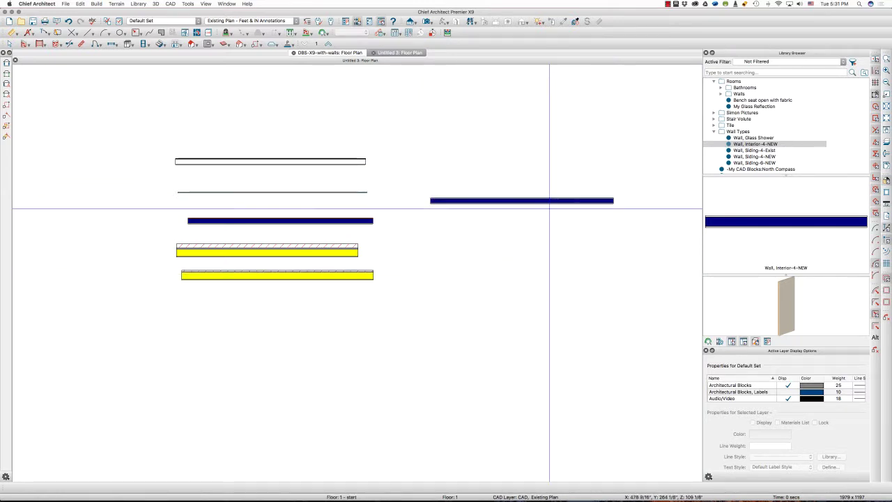
click(531, 200)
key(Delete)
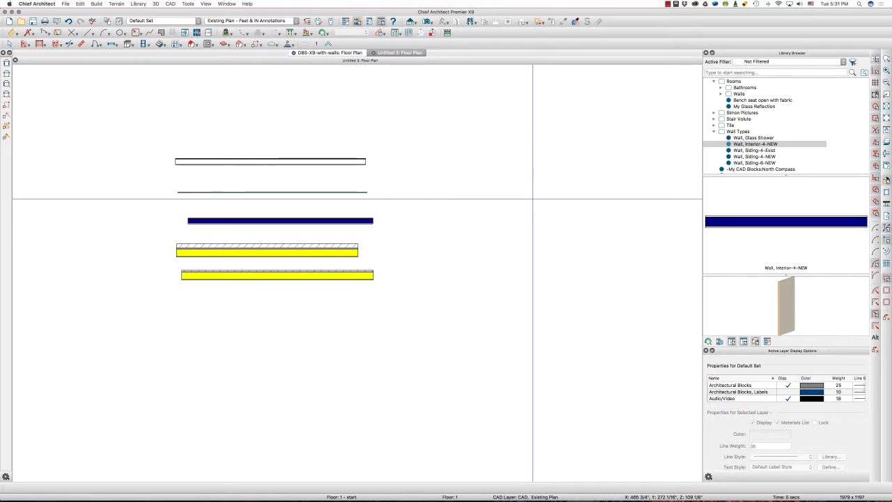